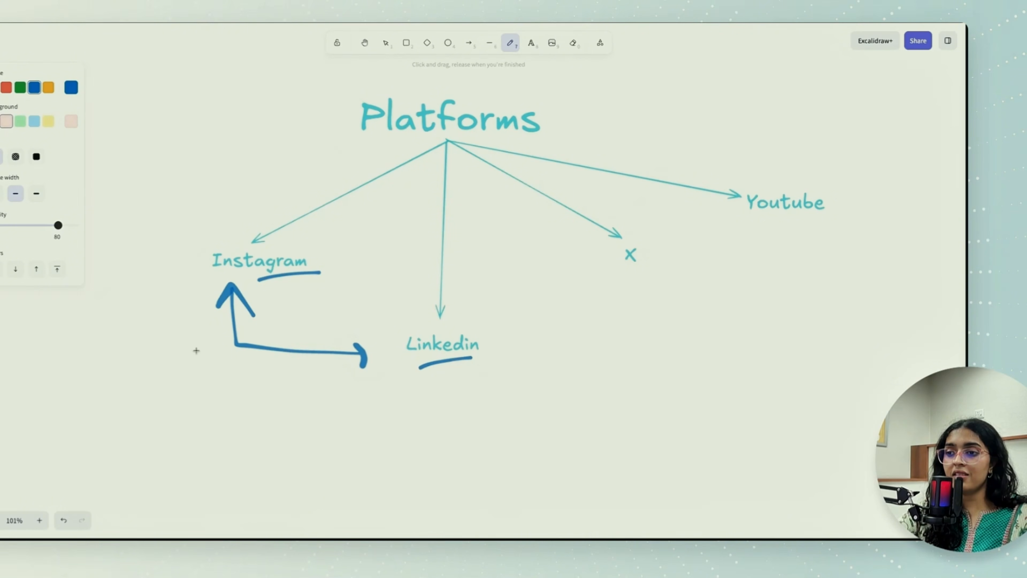
- Draw a box around Instagram, an arrow pointing at it from the upper left, and a curved arrow with a line below it
mouse_move(136, 334)
left_mouse_down()
mouse_move(170, 307)
mouse_move(173, 322)
mouse_move(201, 329)
left_mouse_up()
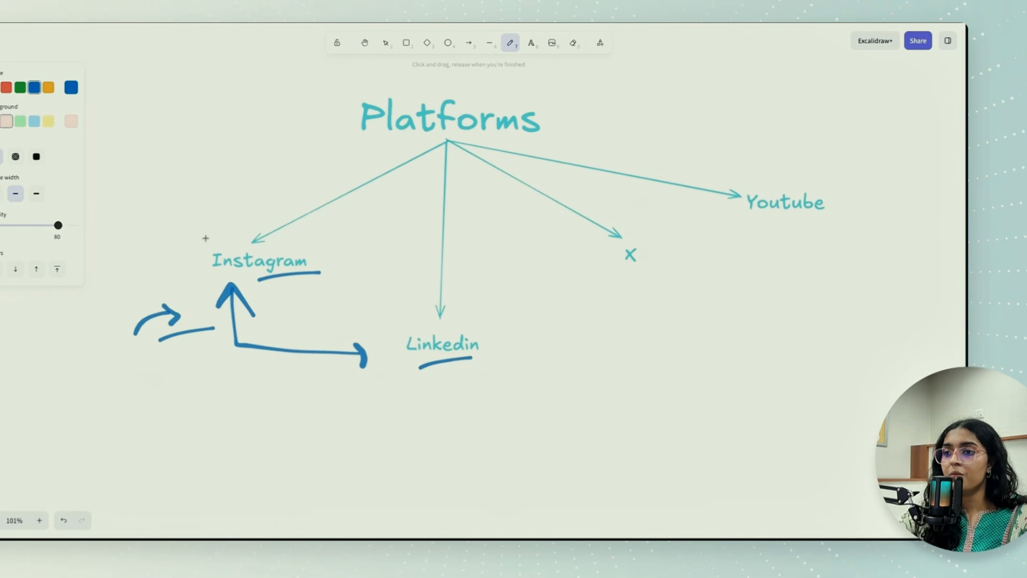
mouse_move(204, 237)
left_mouse_down()
mouse_move(199, 279)
mouse_move(217, 237)
mouse_move(350, 277)
mouse_move(187, 278)
mouse_move(213, 273)
left_mouse_up()
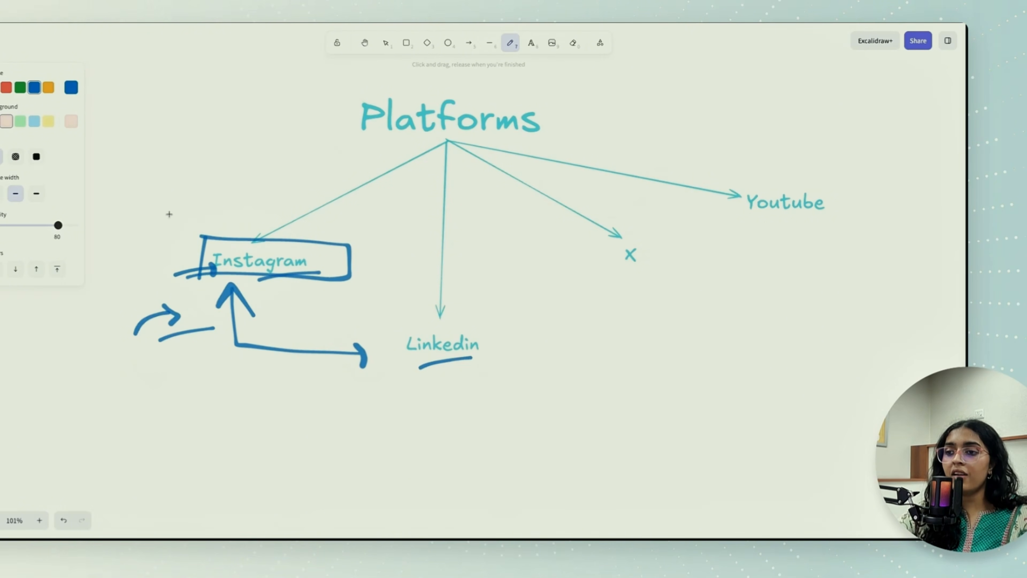
mouse_move(167, 213)
left_mouse_down()
mouse_move(191, 239)
mouse_move(190, 224)
left_mouse_up()
- Circle Linkedin by hand, draw a line inside the circle, and handwrite "prof." beside it with a connecting stroke
mouse_move(413, 319)
left_mouse_down()
mouse_move(398, 437)
mouse_move(370, 375)
mouse_move(373, 385)
left_mouse_up()
left_click_drag(382, 395, 452, 388)
left_click_drag(355, 380, 330, 401)
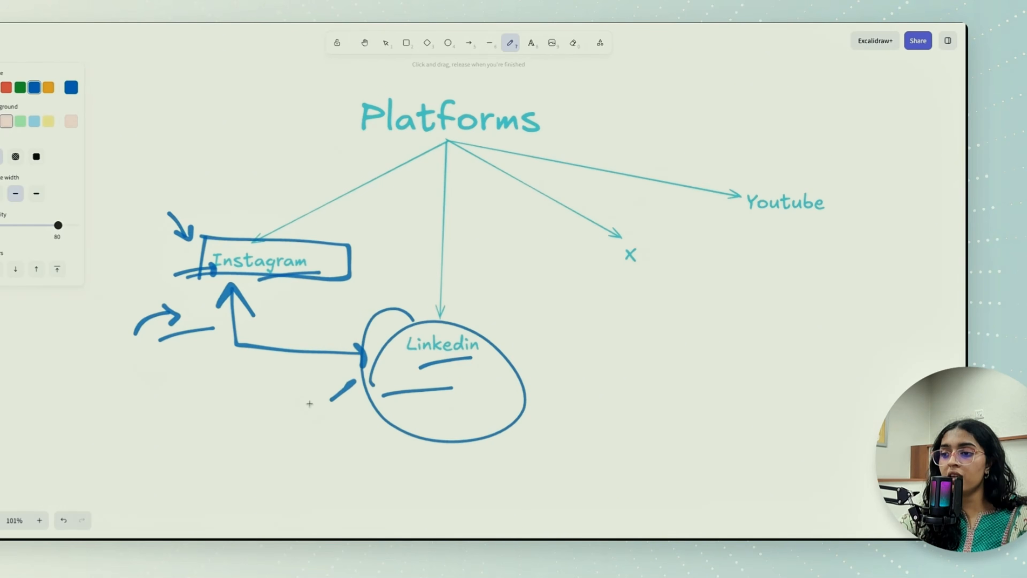
mouse_move(265, 407)
left_mouse_down()
mouse_move(262, 443)
mouse_move(270, 422)
mouse_move(301, 432)
mouse_move(346, 402)
mouse_move(335, 453)
mouse_move(357, 437)
left_mouse_up()
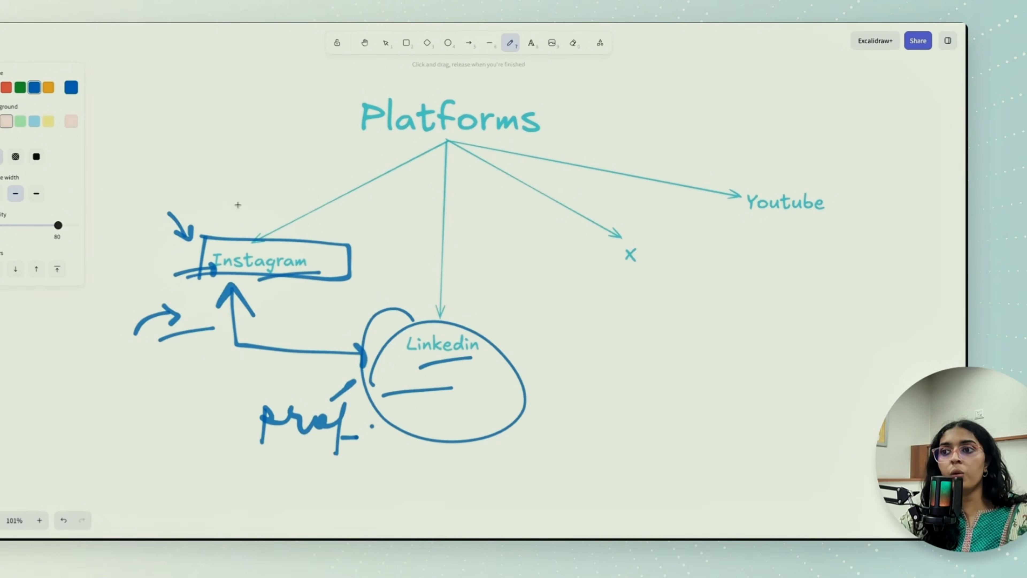
- Draw a pair of brackets above the Instagram box with an arrow pointing down at them
left_click_drag(236, 207, 239, 227)
left_click_drag(245, 207, 248, 232)
mouse_move(236, 150)
left_mouse_down()
mouse_move(249, 189)
mouse_move(260, 177)
left_mouse_up()
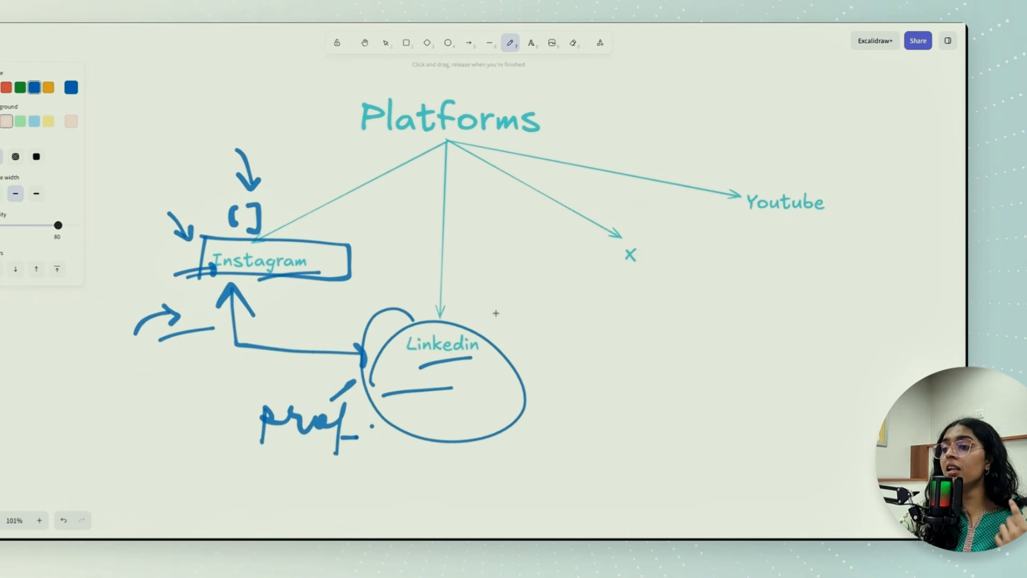
- Draw a downward arrow onto the Linkedin circle and underline the handwritten "prof." note
mouse_move(496, 312)
left_mouse_down()
mouse_move(497, 345)
mouse_move(506, 334)
left_mouse_up()
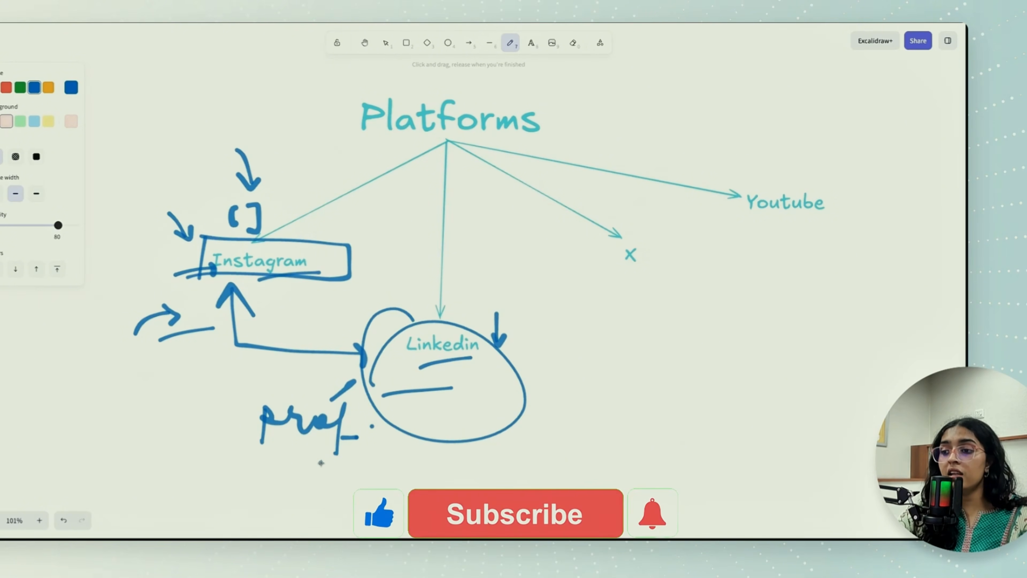
left_click_drag(380, 449, 321, 462)
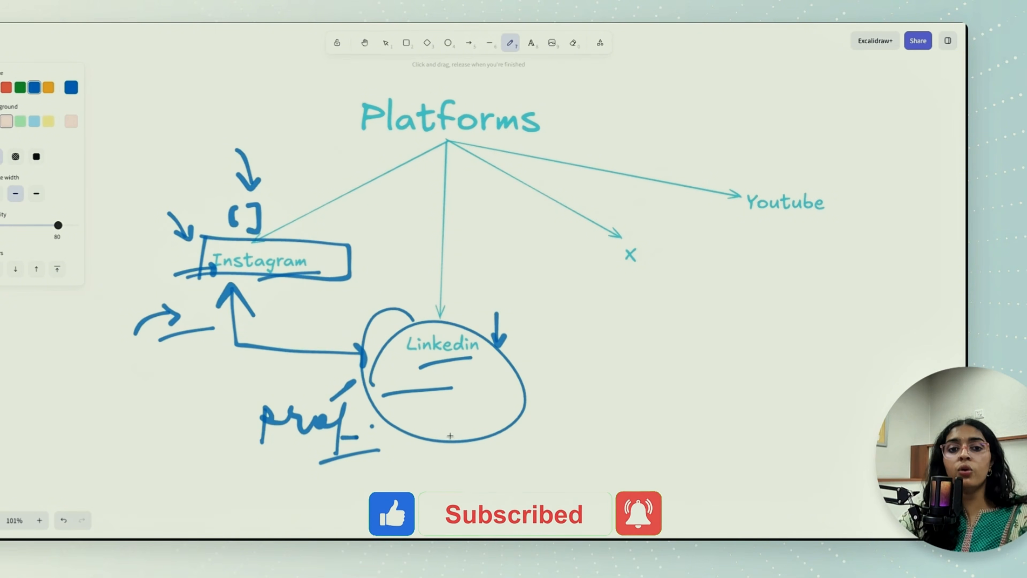
- Draw an arrow from inside the Linkedin circle outward to a large handwritten X
left_click_drag(473, 397, 557, 392)
mouse_move(541, 383)
left_mouse_down()
mouse_move(549, 404)
mouse_move(609, 406)
left_mouse_up()
left_click_drag(591, 366, 566, 429)
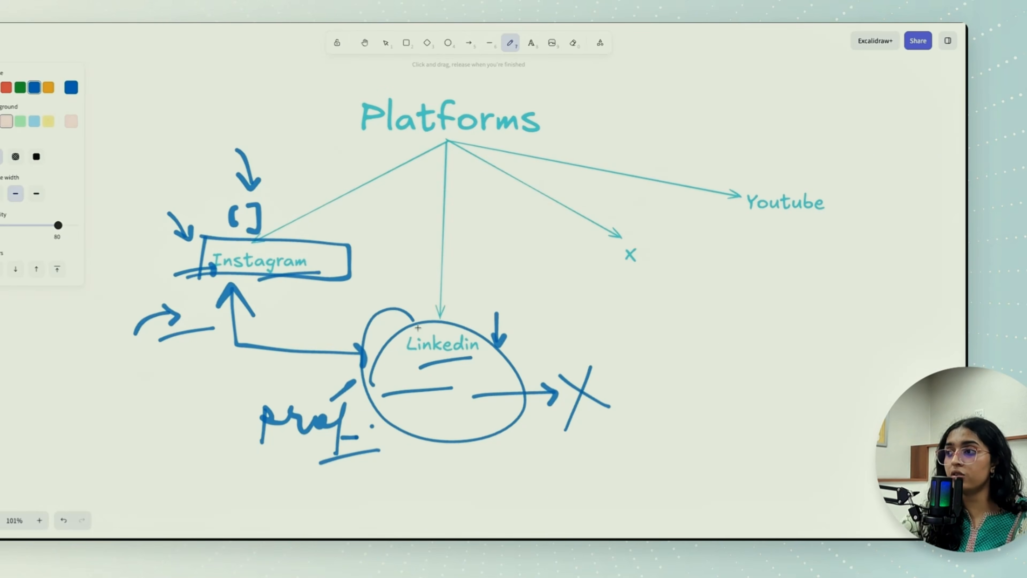
- Add one more underline stroke beneath both the Instagram and Linkedin labels
left_click_drag(291, 292, 347, 276)
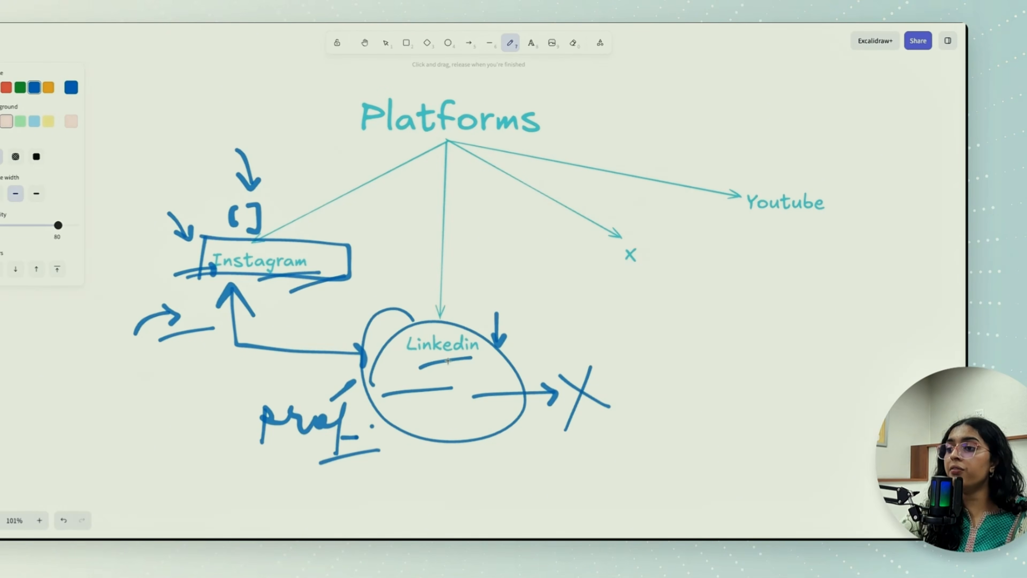
left_click_drag(461, 369, 500, 357)
- Circle the X platform label and draw an arrow down to a pair of brackets with an underlined "270" beneath them
mouse_move(614, 251)
left_mouse_down()
mouse_move(675, 268)
mouse_move(657, 277)
mouse_move(656, 315)
mouse_move(663, 306)
left_mouse_up()
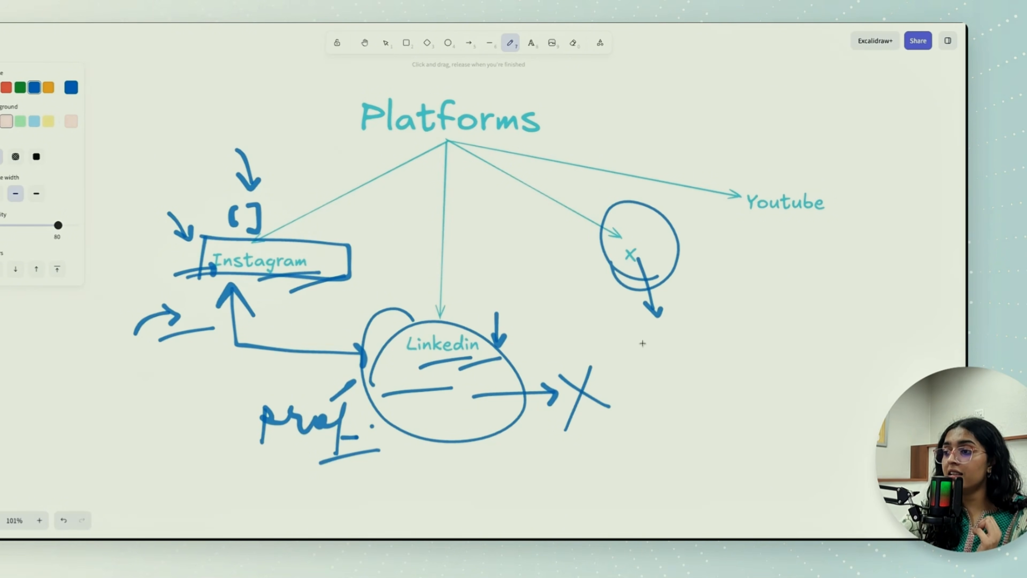
left_click_drag(643, 341, 631, 373)
mouse_move(674, 328)
left_mouse_down()
mouse_move(661, 328)
mouse_move(656, 391)
mouse_move(668, 423)
mouse_move(666, 404)
mouse_move(683, 429)
left_mouse_up()
mouse_move(668, 419)
left_mouse_down()
mouse_move(707, 409)
mouse_move(692, 404)
left_mouse_up()
left_click_drag(665, 443, 728, 436)
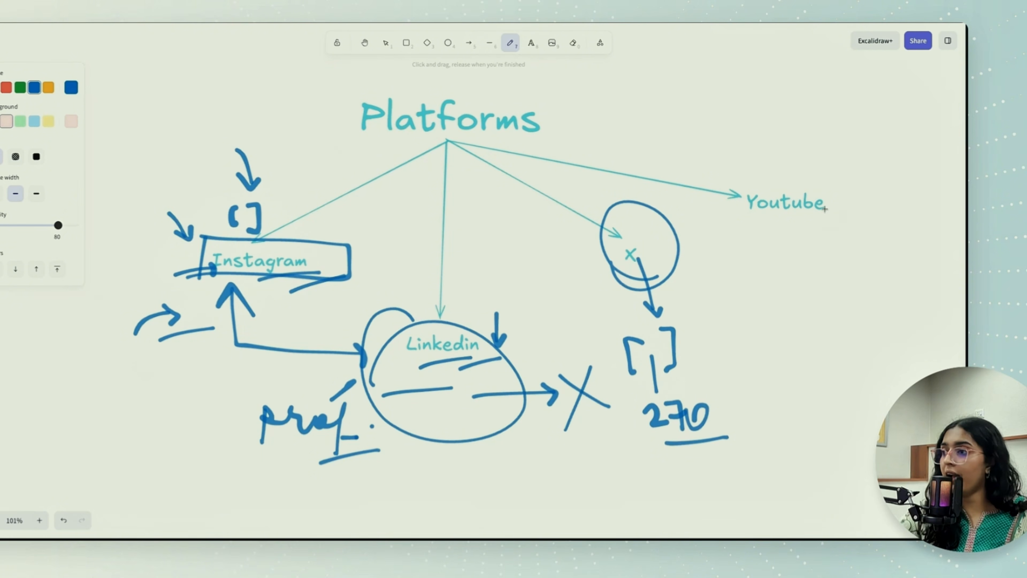
- Underline Youtube with an arrow pointing up at it, and mark a dot near each of the four platform labels
mouse_move(748, 221)
left_mouse_down()
mouse_move(844, 221)
mouse_move(793, 234)
mouse_move(800, 263)
mouse_move(800, 223)
left_mouse_up()
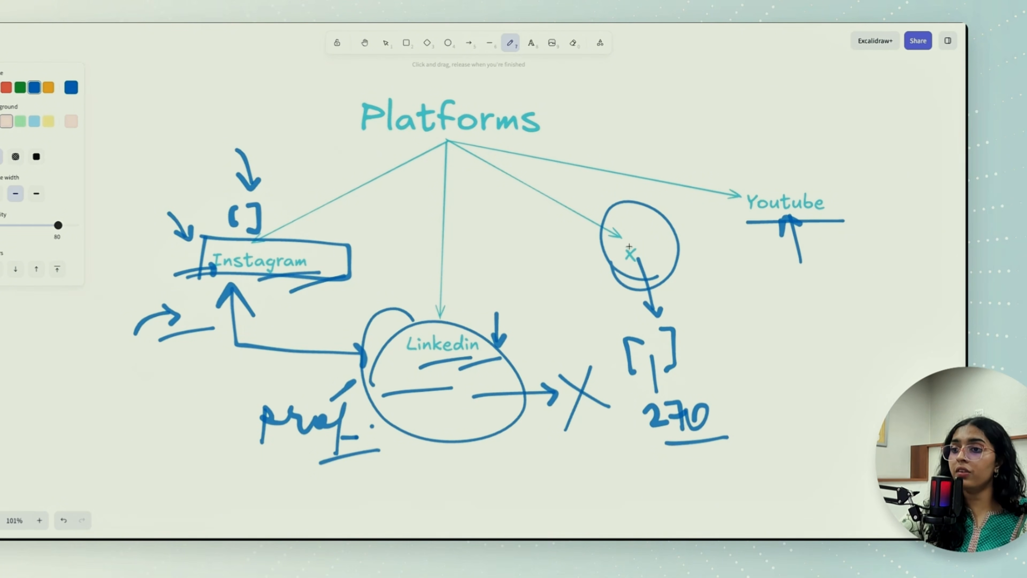
left_click(311, 299)
left_click(734, 234)
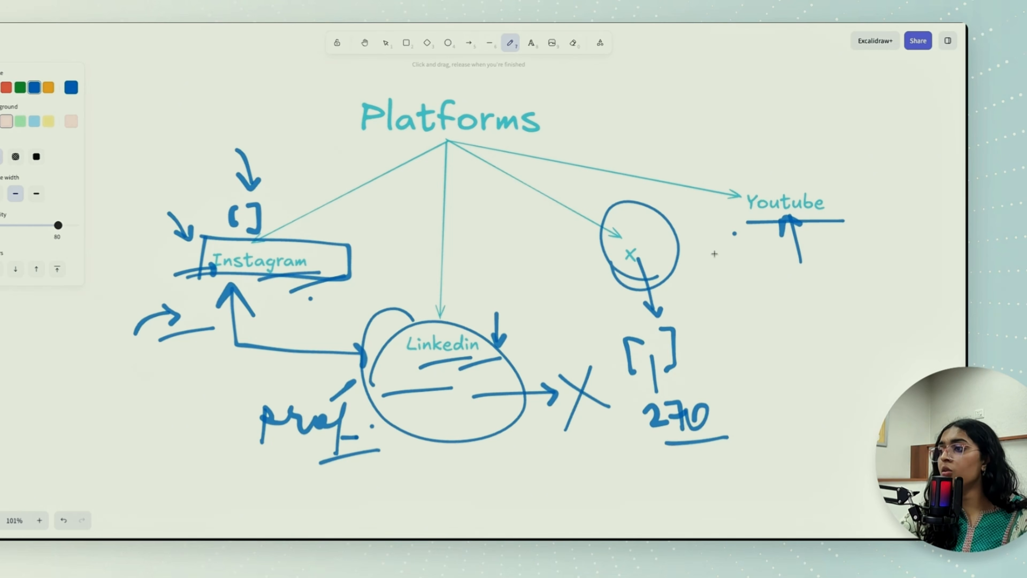
left_click(470, 308)
left_click(594, 242)
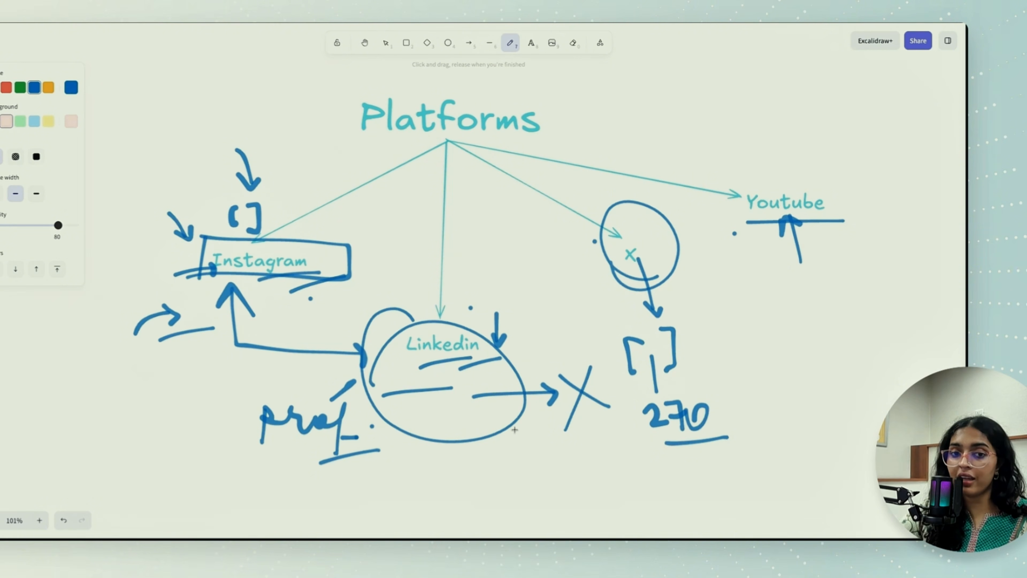
- Switch to Claude and start the prompt with "create a skill for a reel script generator that can also work for youtube shorts."
scroll(514, 428, "down", 1)
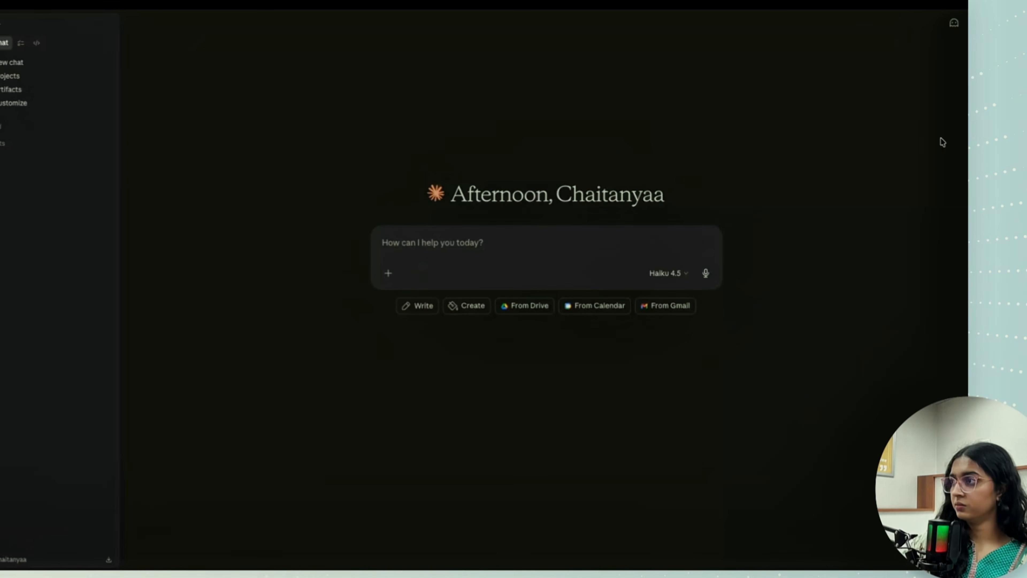
left_click(546, 247)
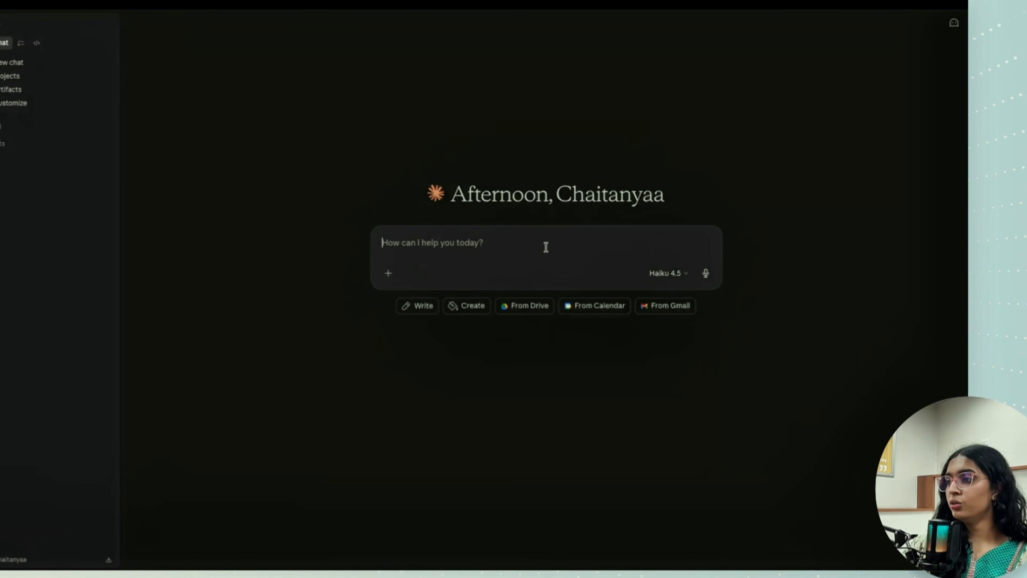
type("create a ")
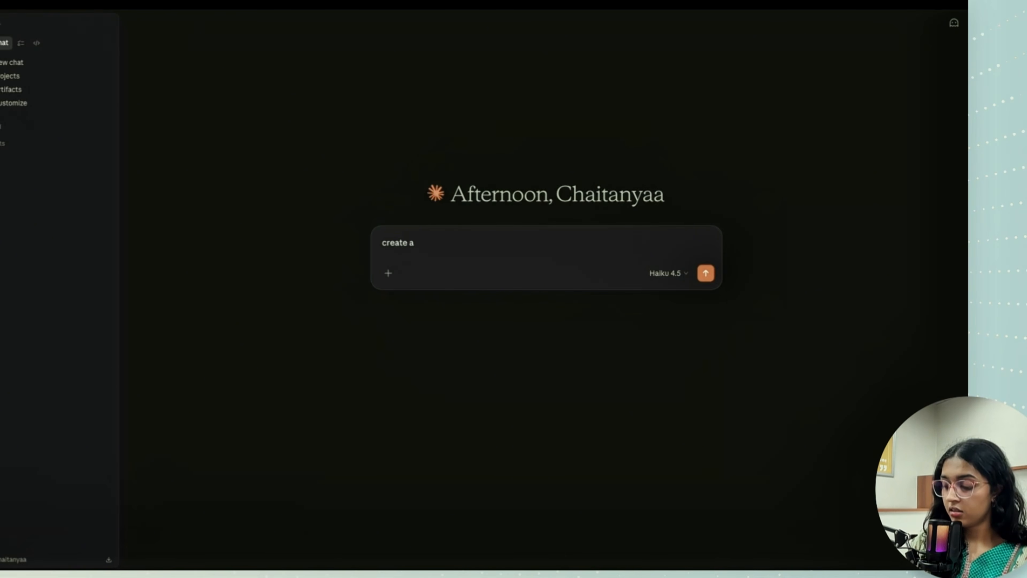
type("ski")
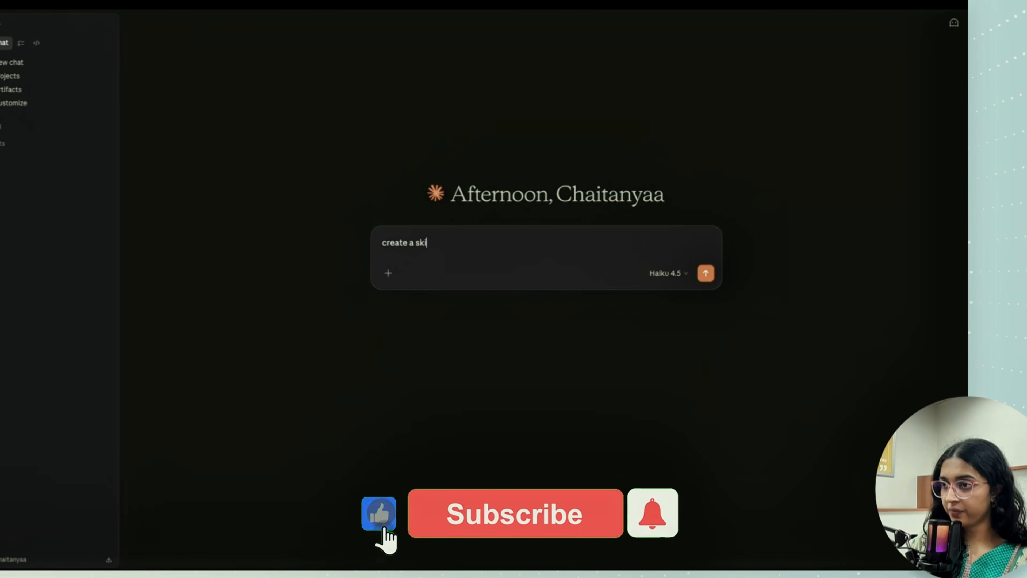
type("ll for a rr")
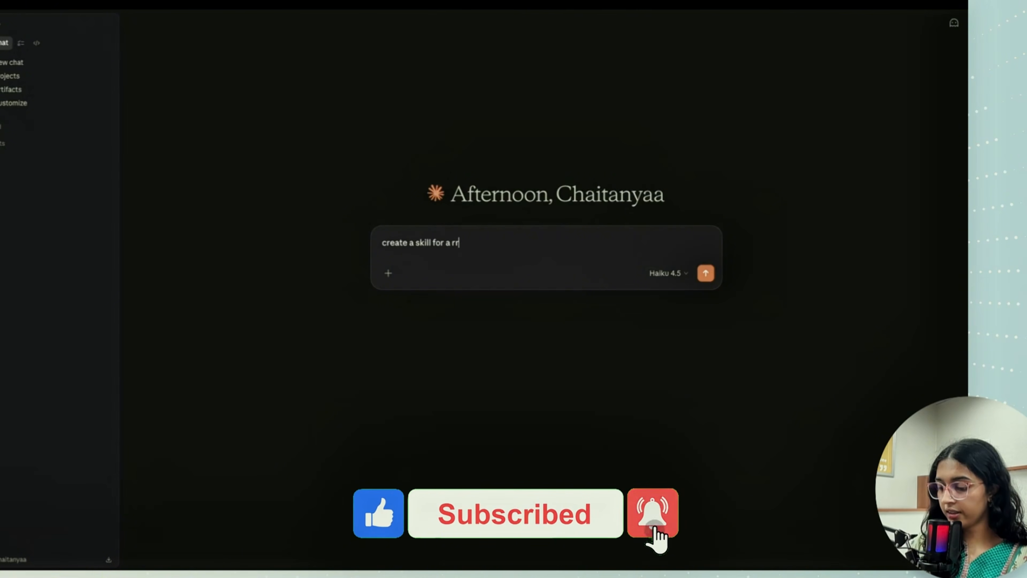
type("eel")
key("BackSpace")
key("BackSpace")
key("BackSpace")
key("BackSpace")
key("BackSpace")
type("eel")
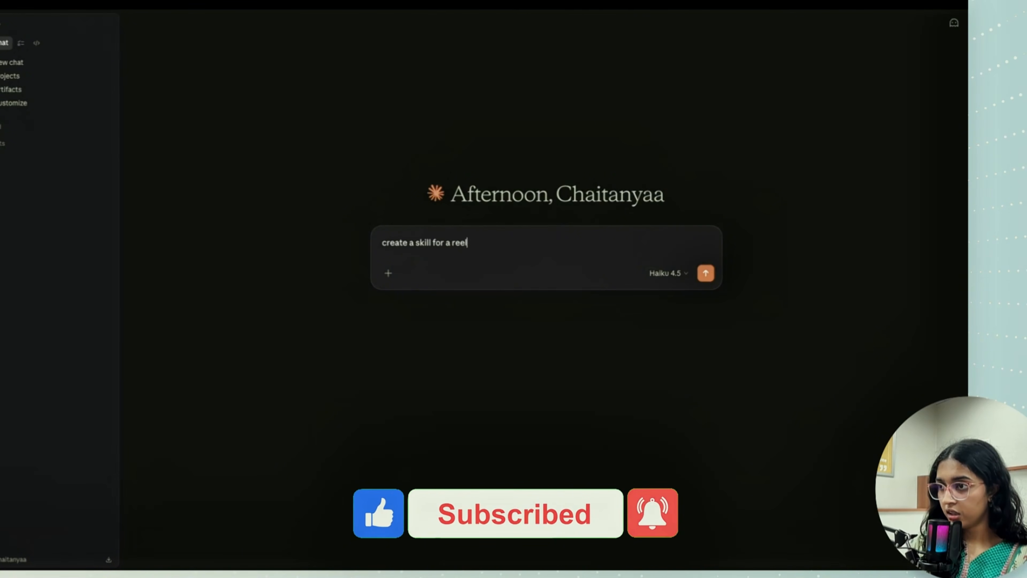
type(" script ge")
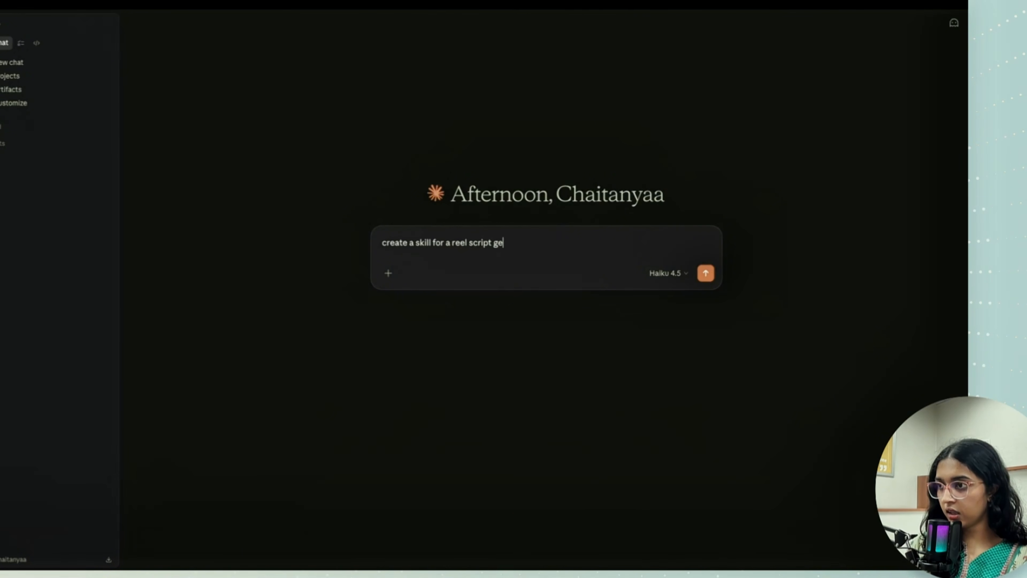
type("nero")
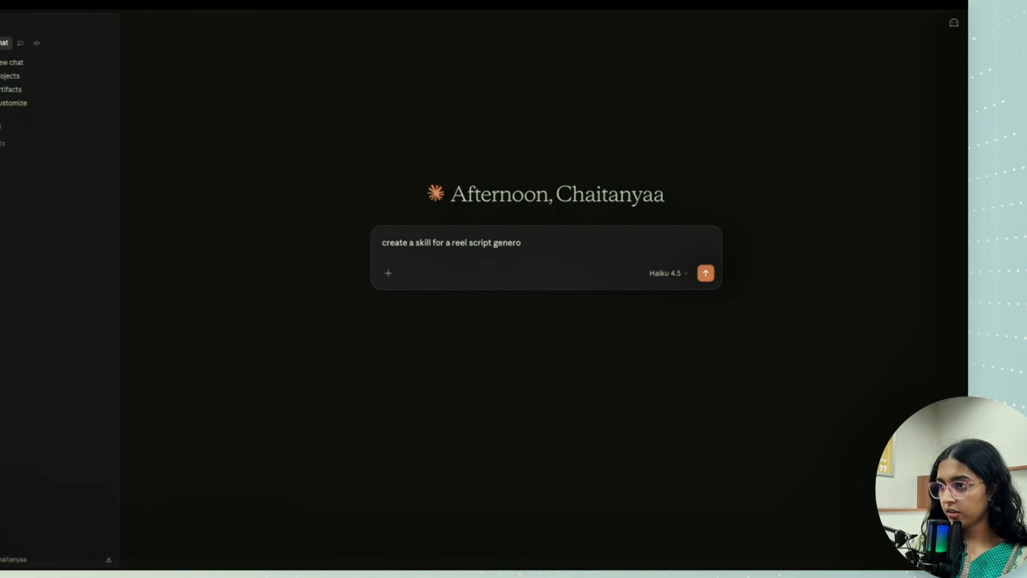
key("BackSpace")
type("ator that")
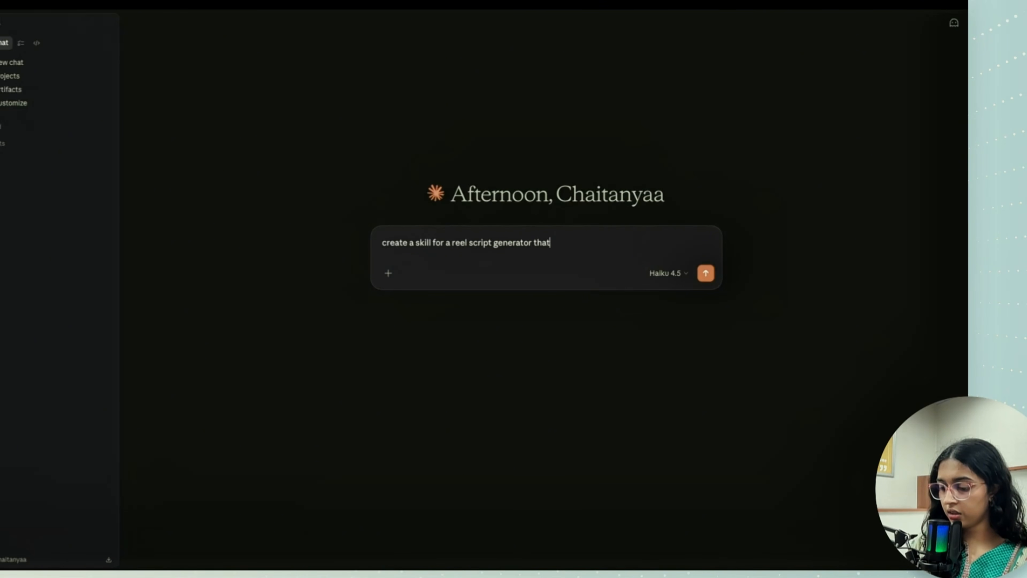
type(" can also work ")
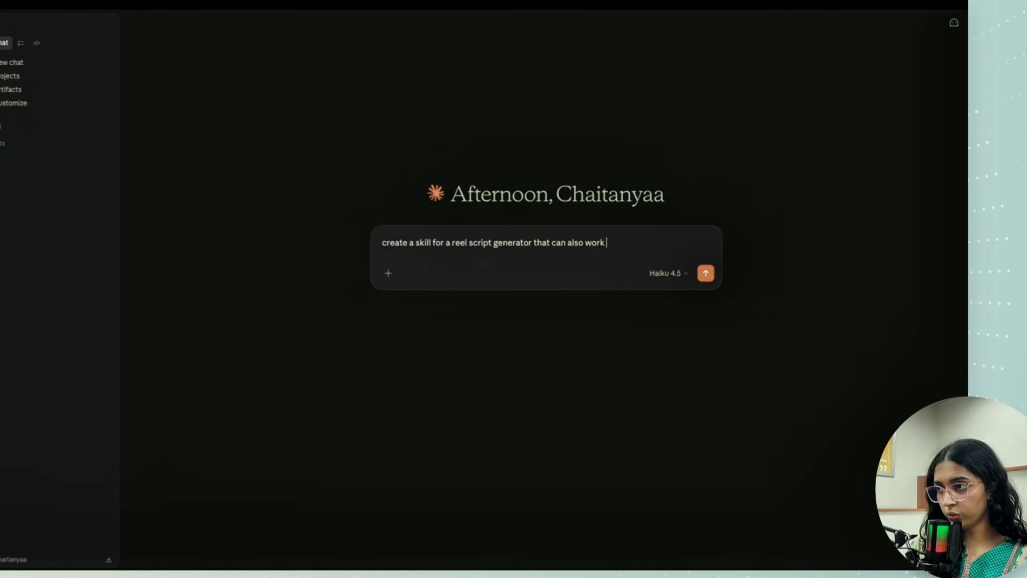
type("for youtub")
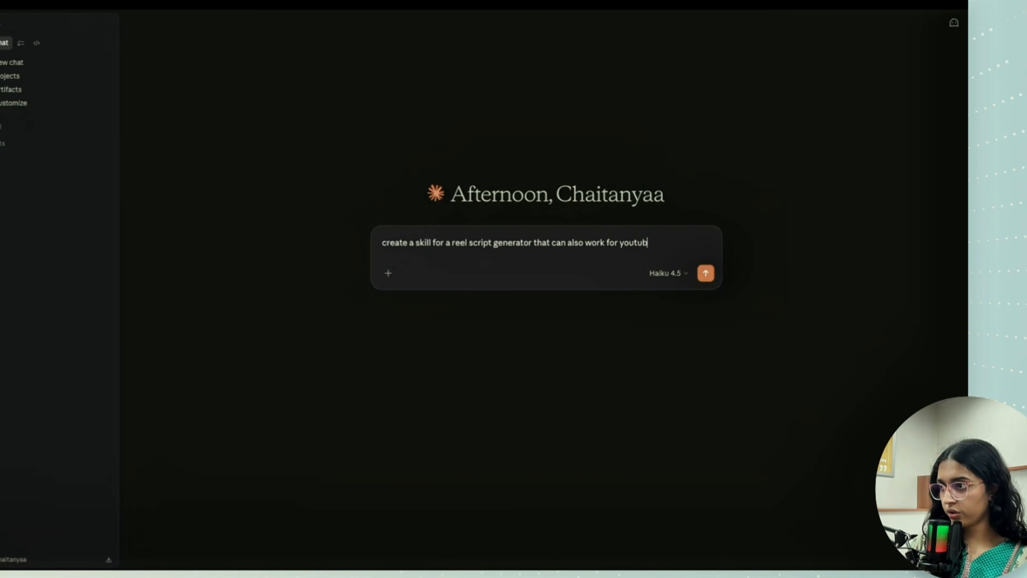
type("e shorts. ")
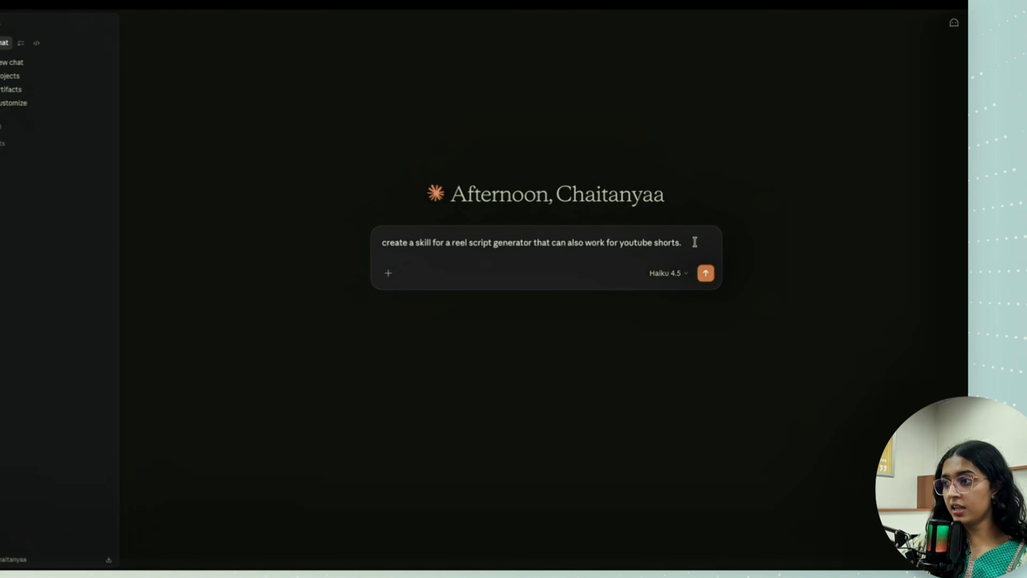
type("it takes an")
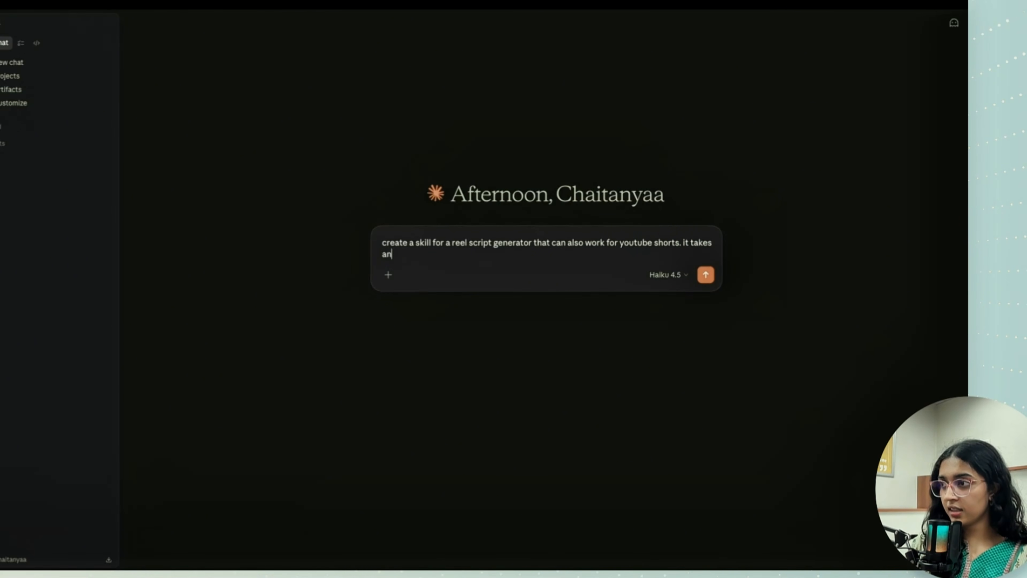
type(" idea and agen")
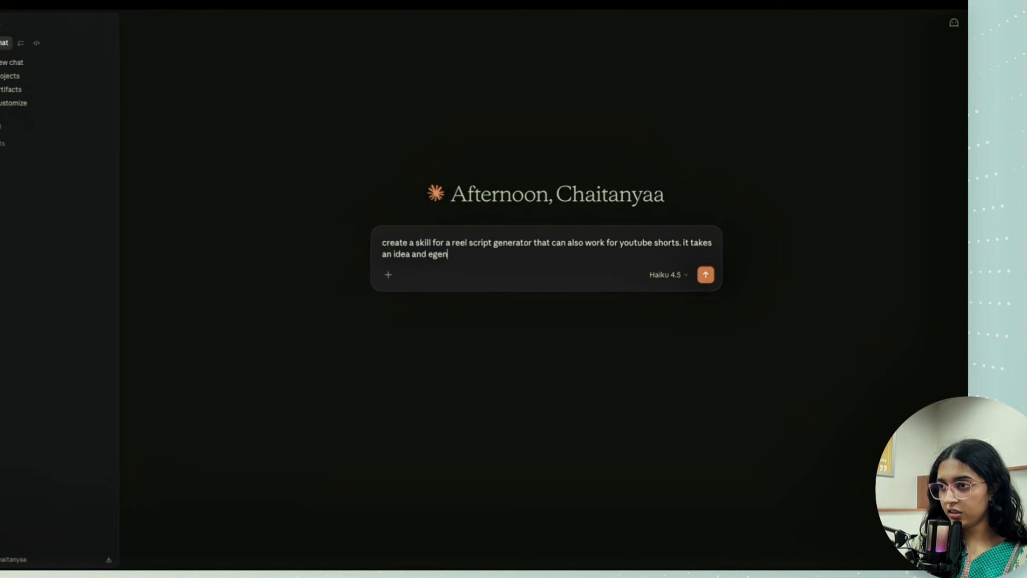
- Continue the prompt with "it takes an idea and generates 2 scripts:"
key("BackSpace")
key("BackSpace")
key("BackSpace")
key("BackSpace")
type("generate")
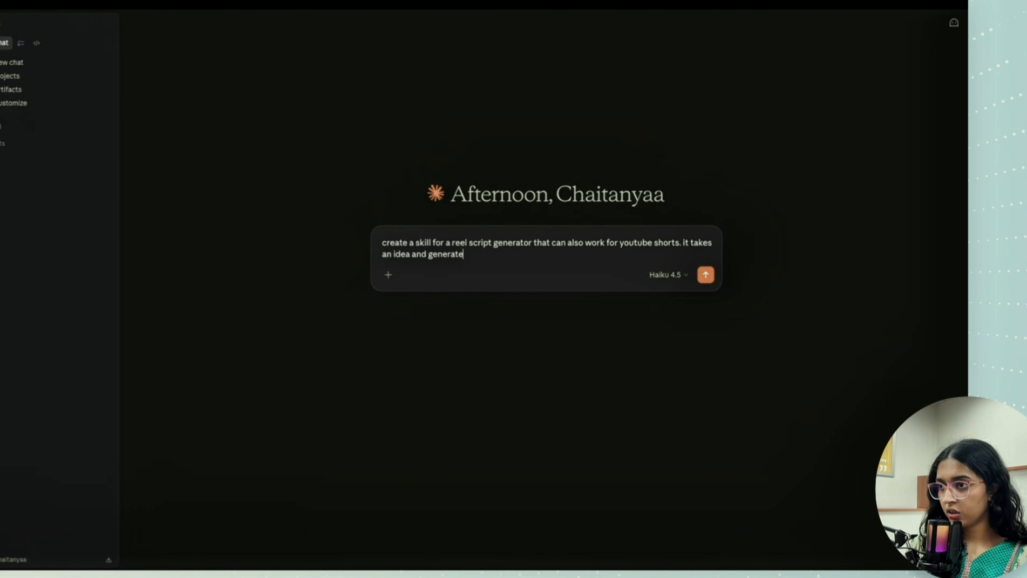
type("s 2 scri")
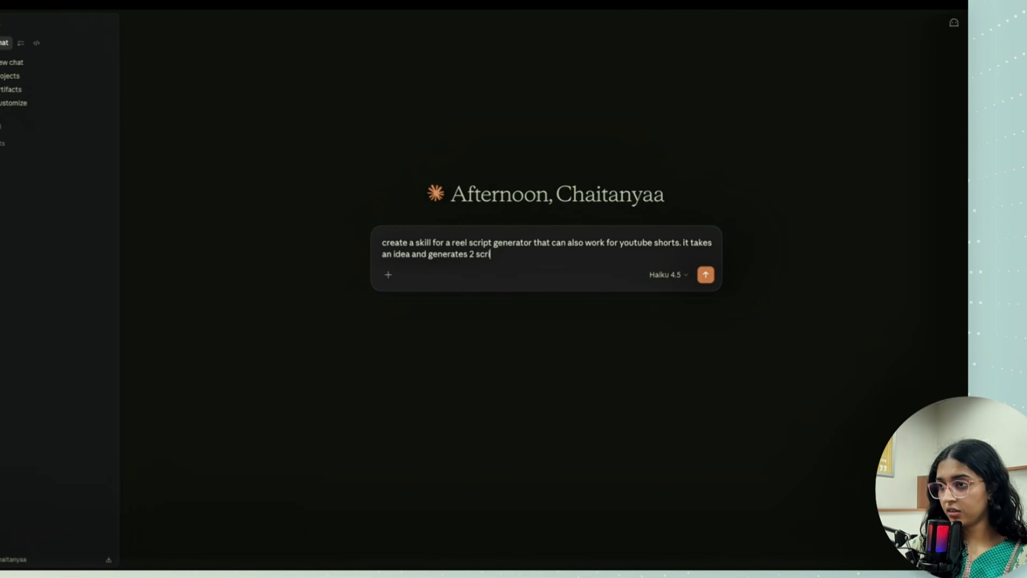
type("pts: ")
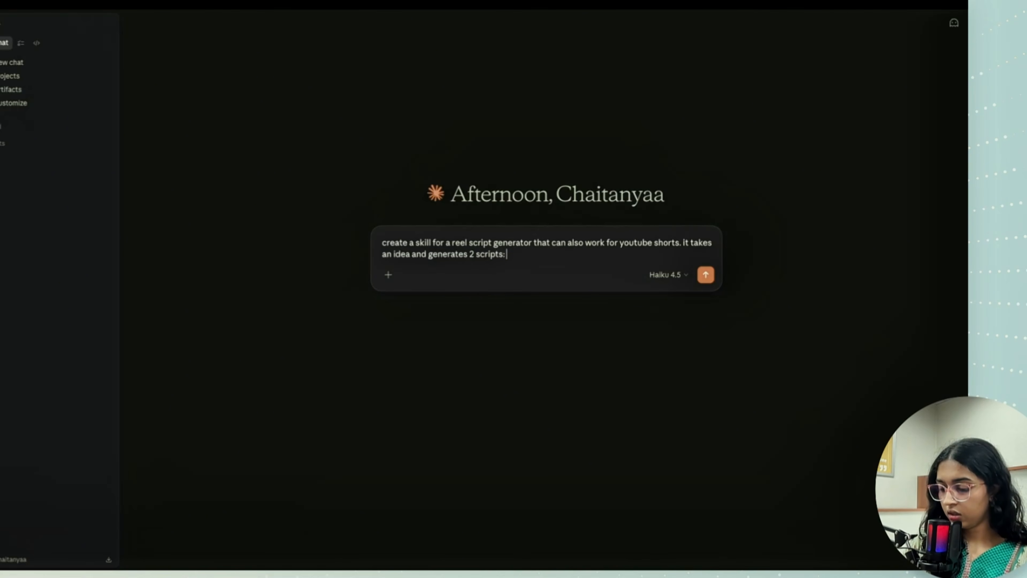
type("1 = ")
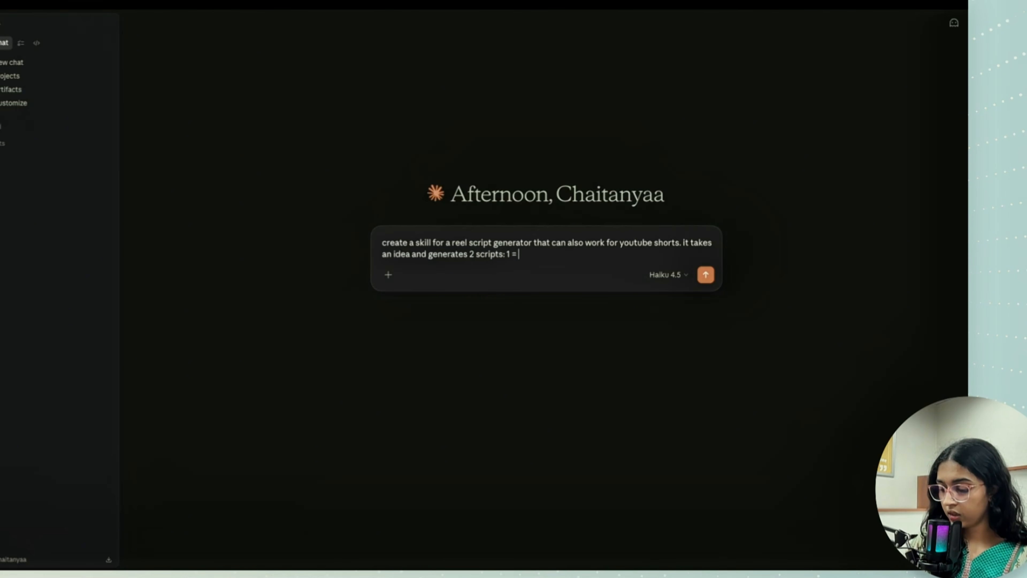
type("youtube shorts")
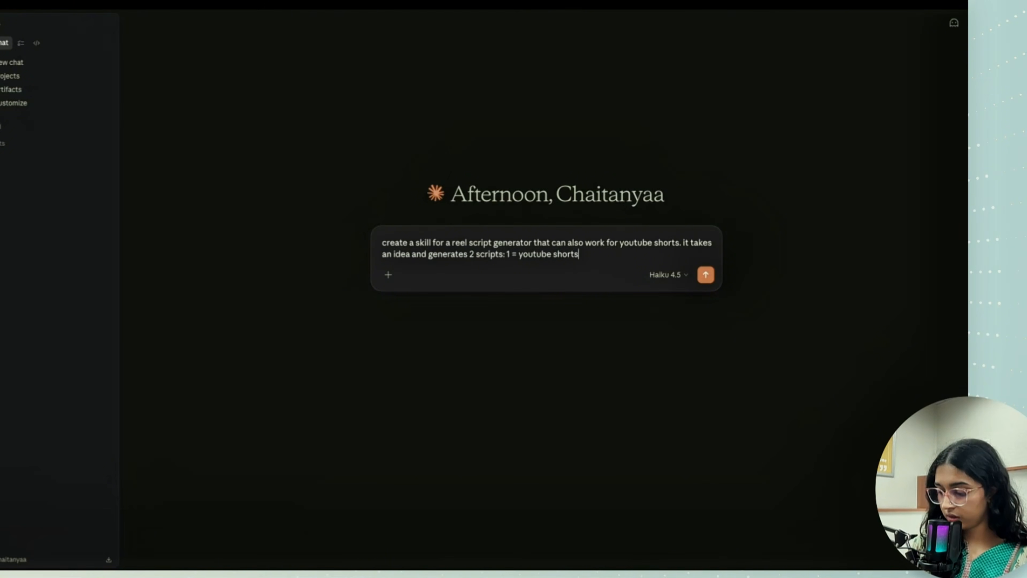
type("; 1 =")
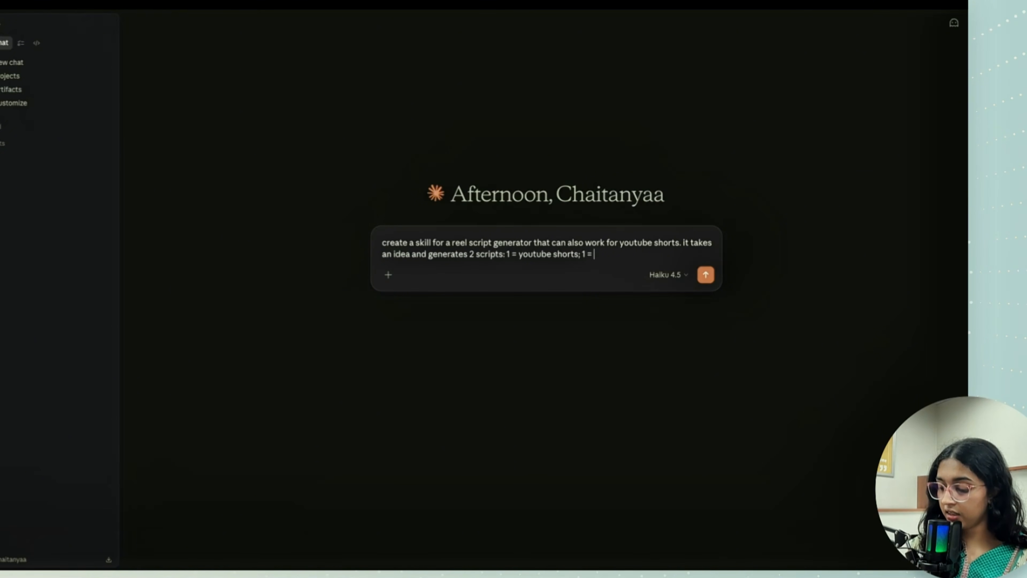
type(" instagram r")
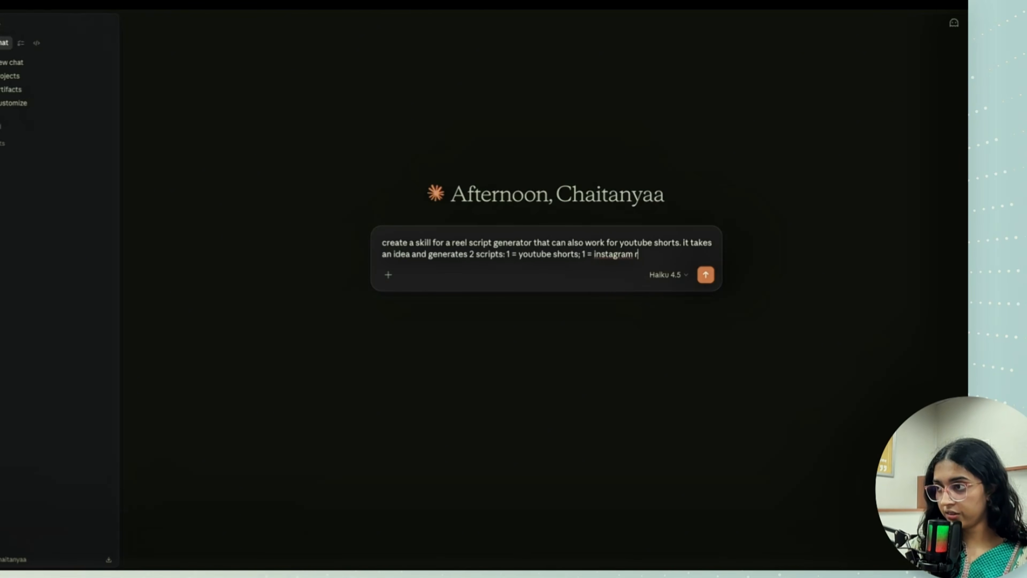
type("eels")
- Add a new paragraph to the prompt: "the focus should be on generating scripts in a hook-content-cta style for orenda skincare."
key("shift+Return")
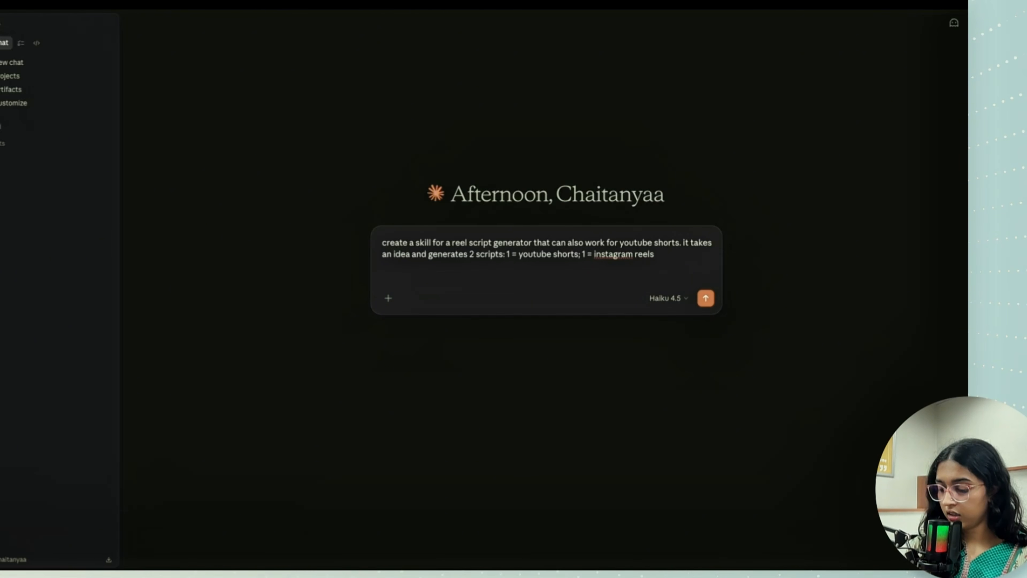
type("the focus")
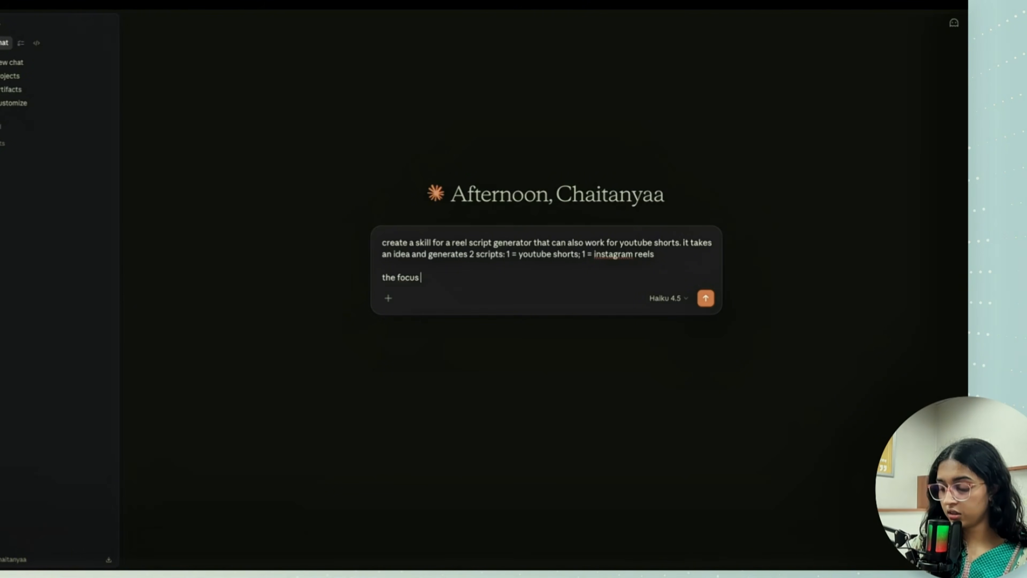
type("hould be on")
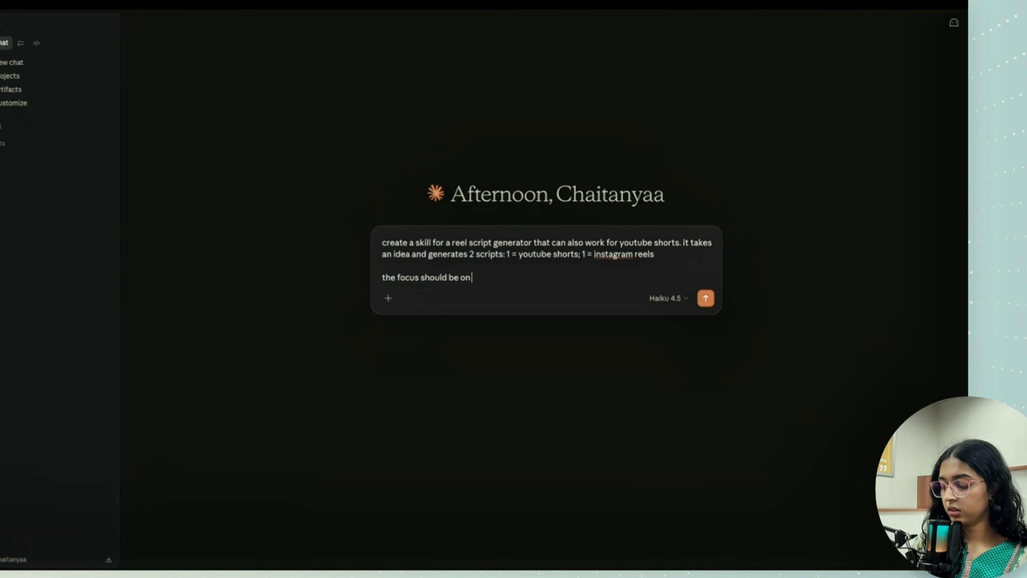
type(" eg")
type("ener")
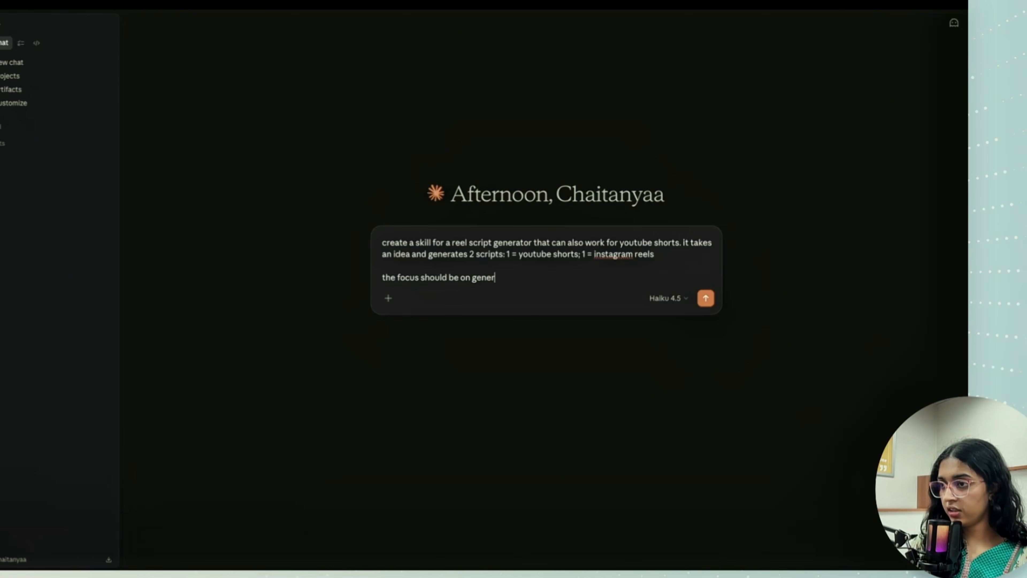
type("in")
key("BackSpace")
key("BackSpace")
key("BackSpace")
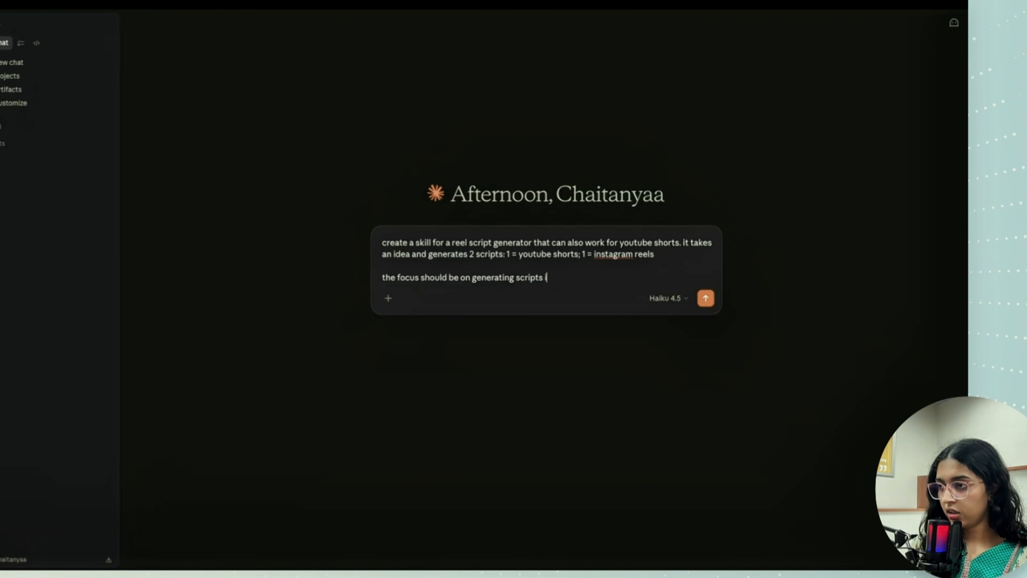
type("hook-content-")
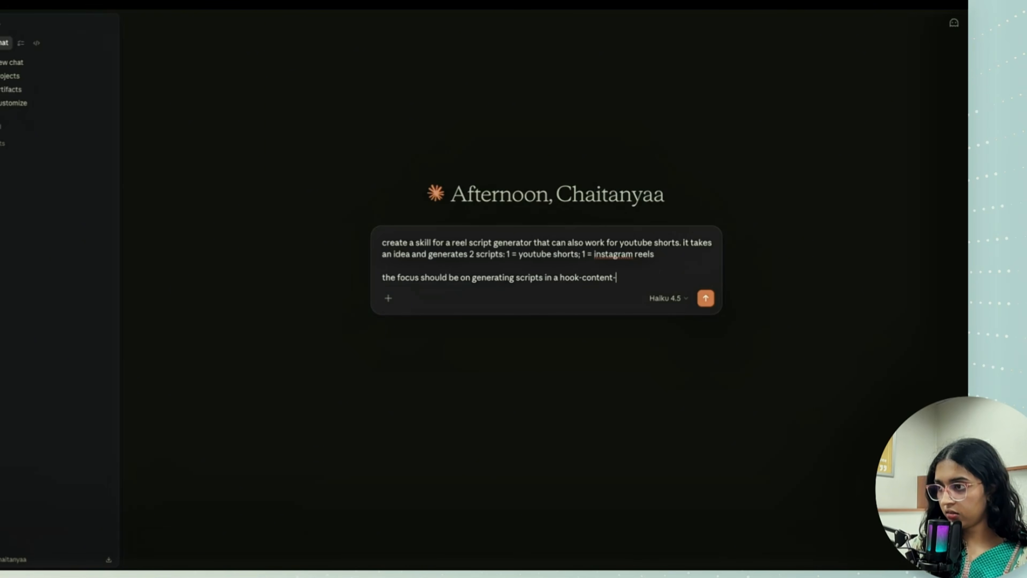
type(" sty")
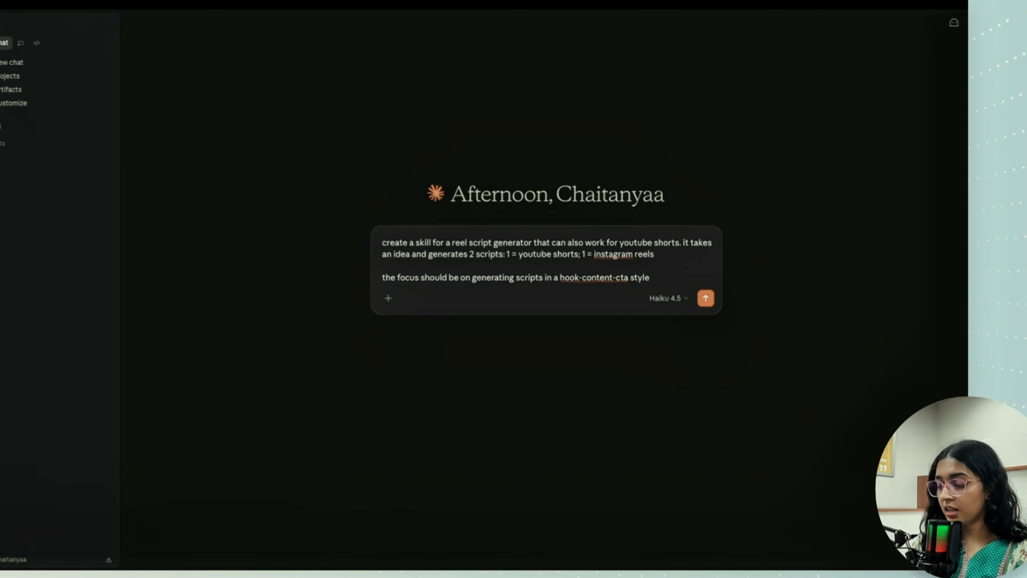
type("le for oren")
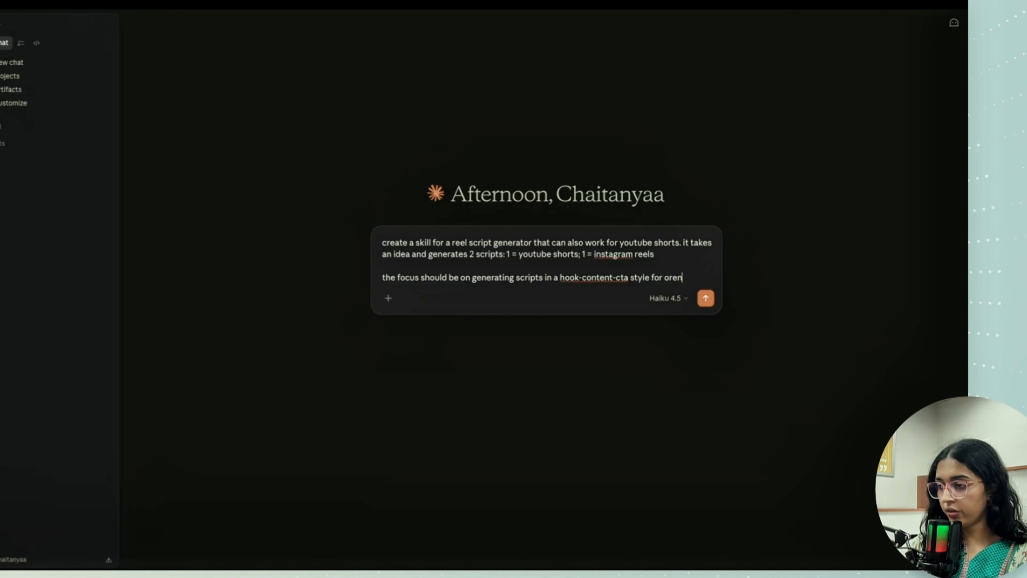
type("da skinca")
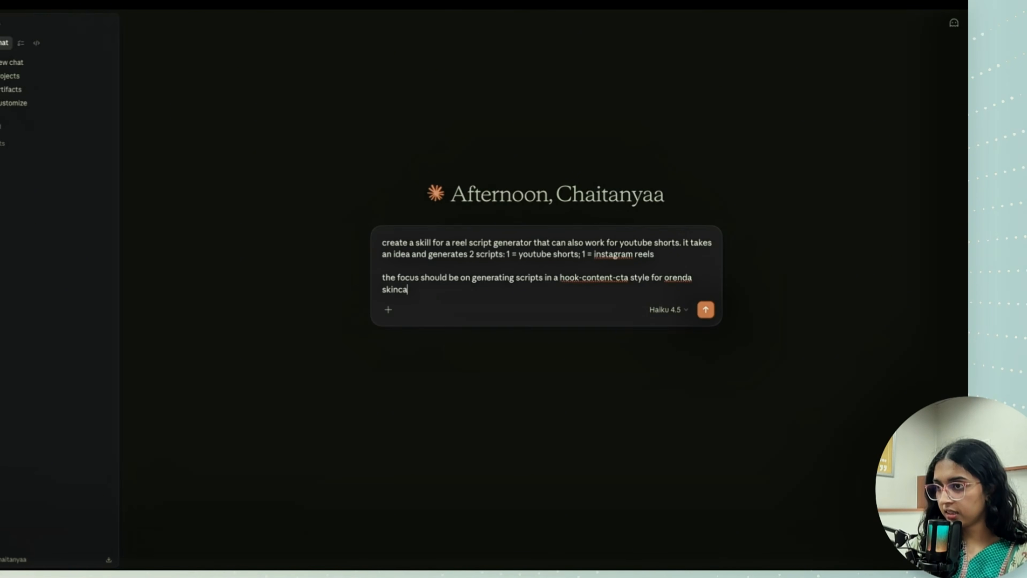
type("re. i")
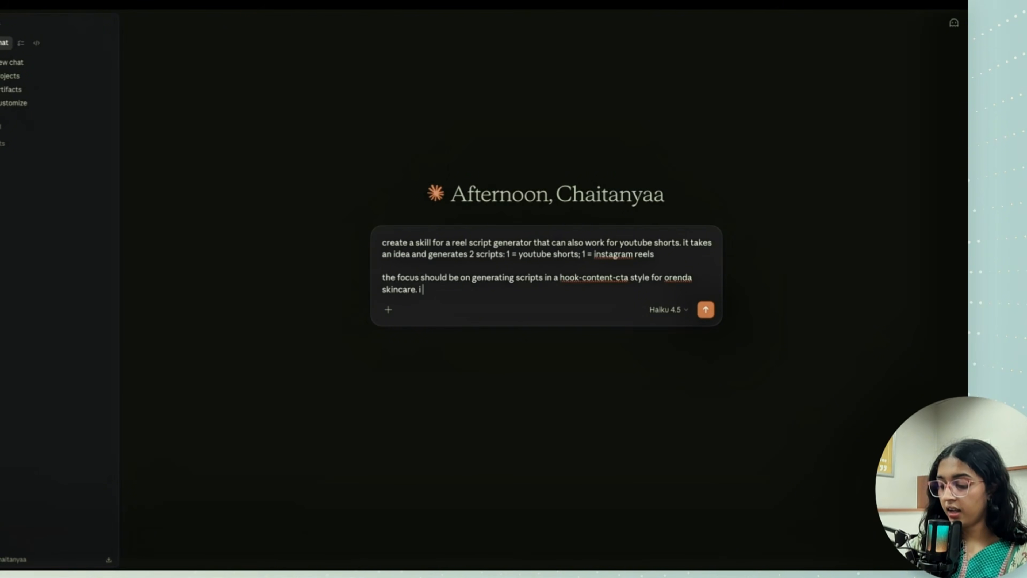
type(" am attaching")
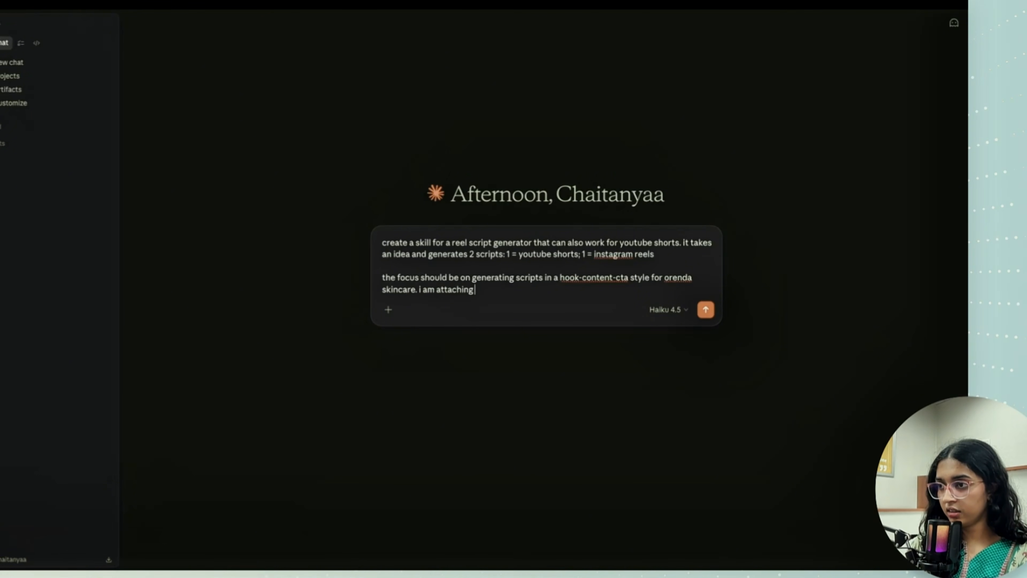
type(" a brief of")
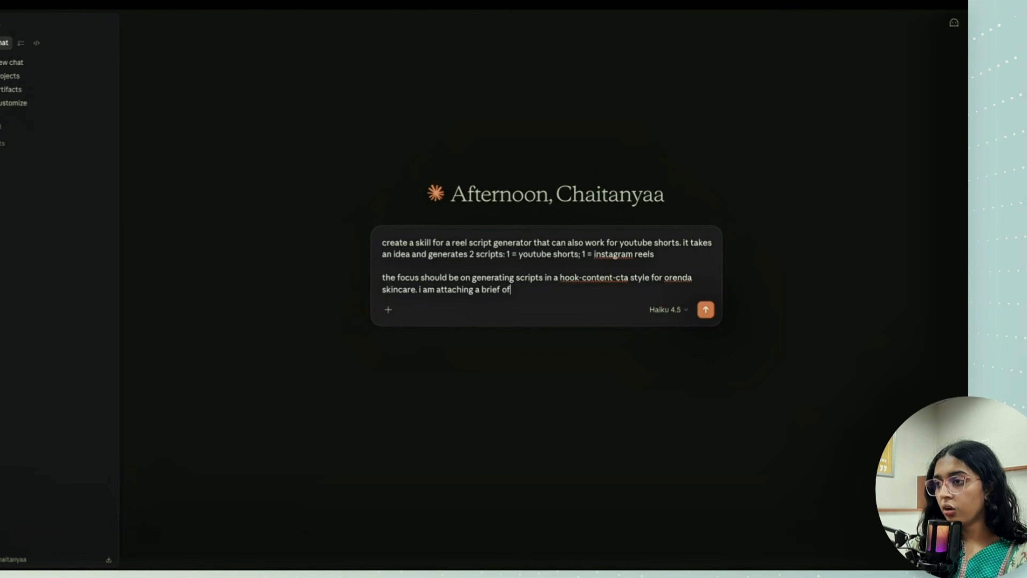
type(" a campaign t")
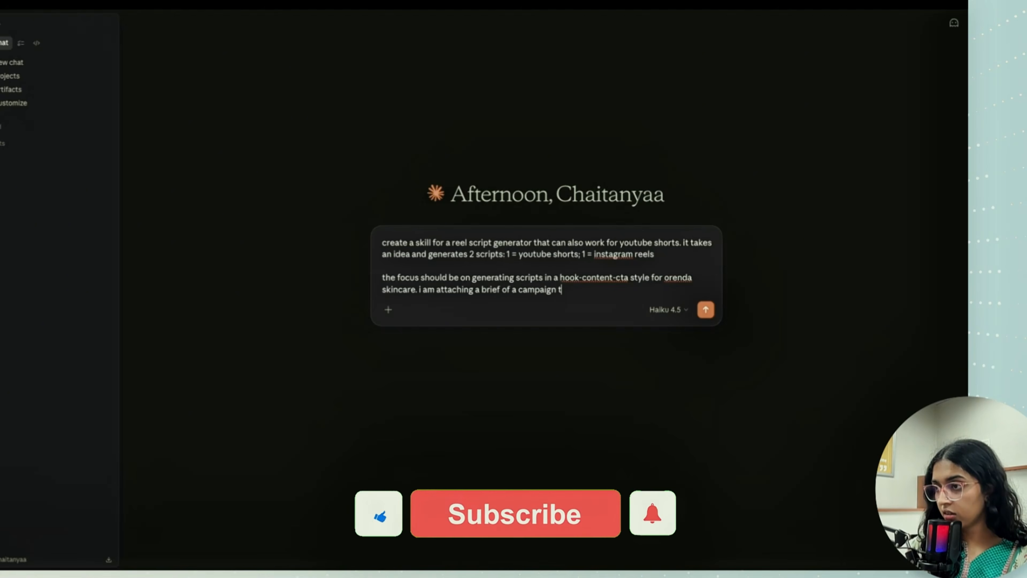
type("hat we did some time again")
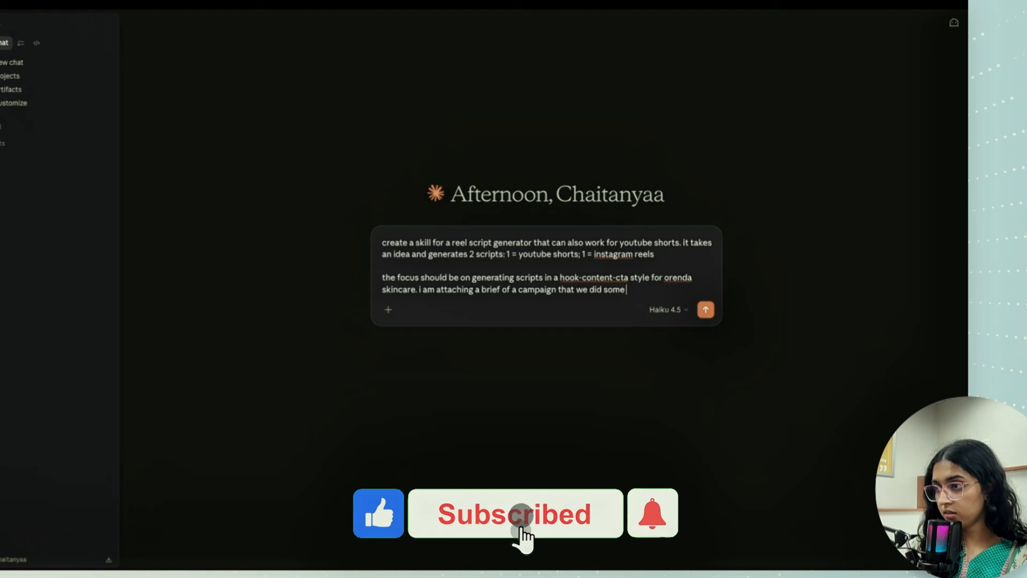
- Continue the second paragraph with "i am attaching a brief of a campaign that we did some time ago."
key("BackSpace")
key("BackSpace")
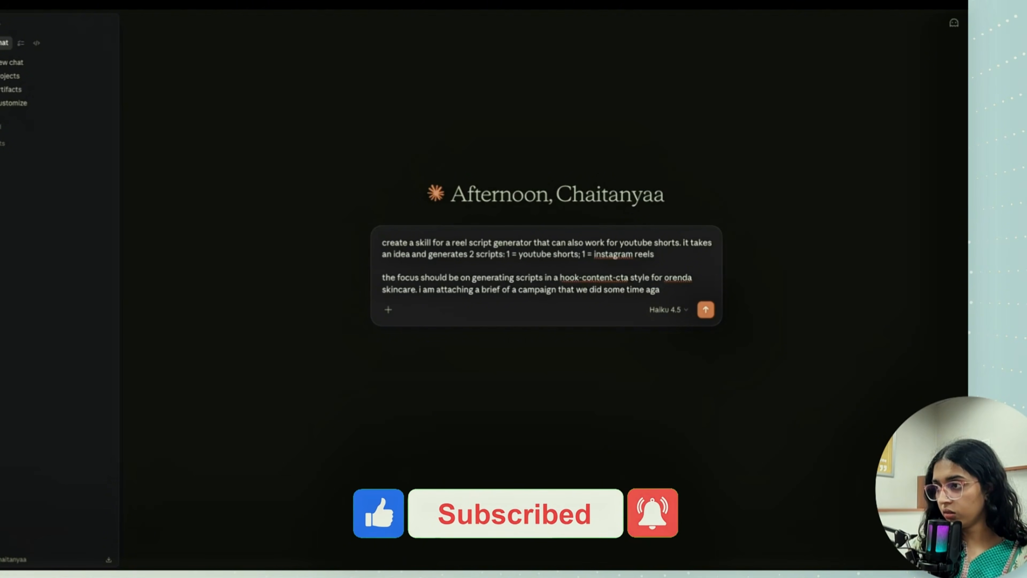
type("o. please ")
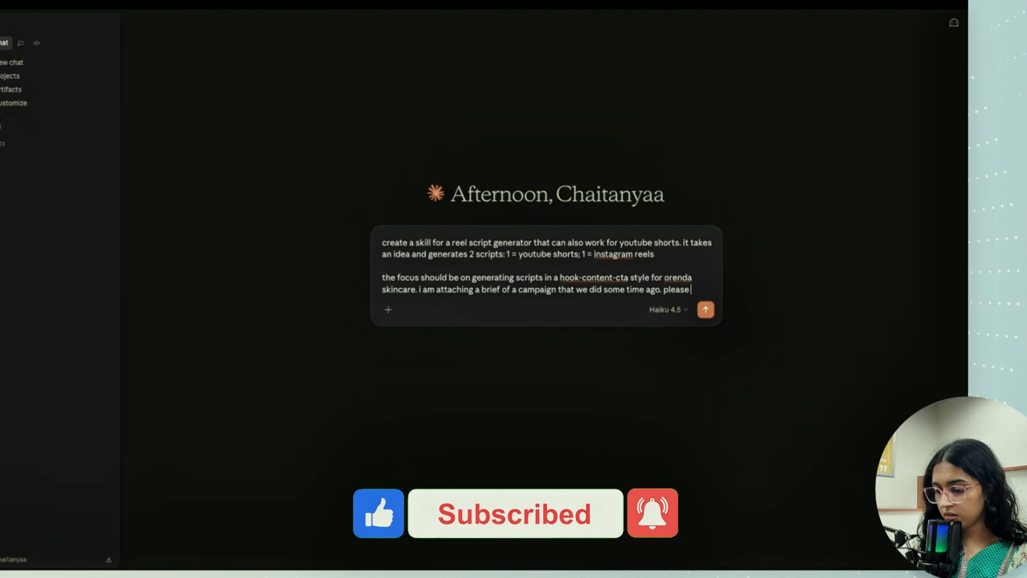
type("take a look and ")
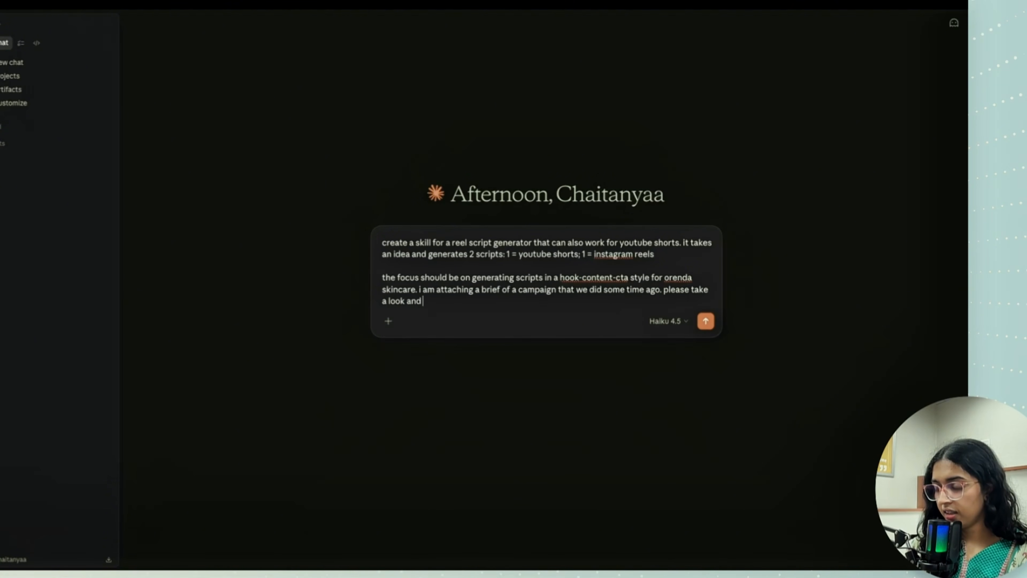
type("then ask ")
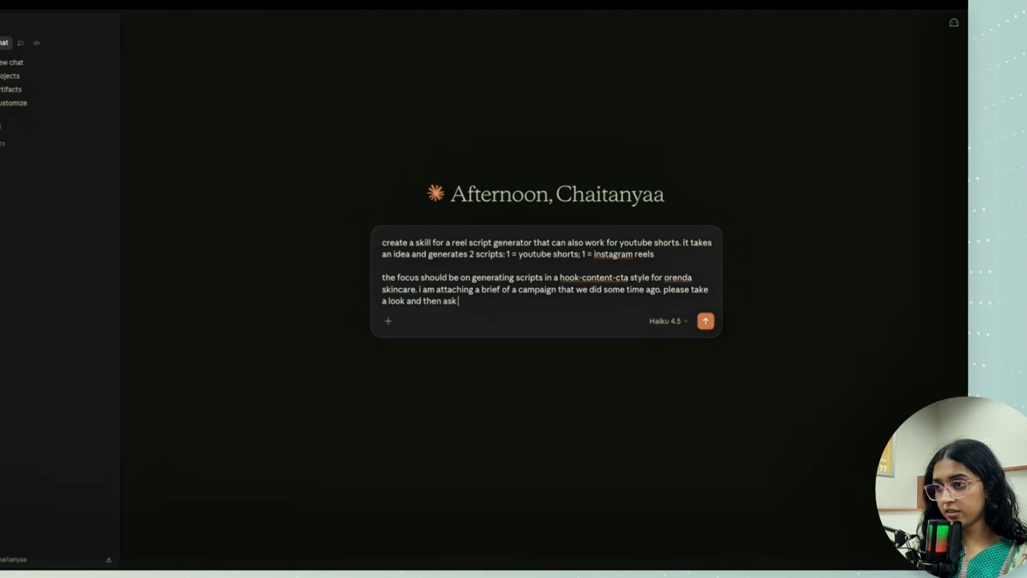
type("me clarif")
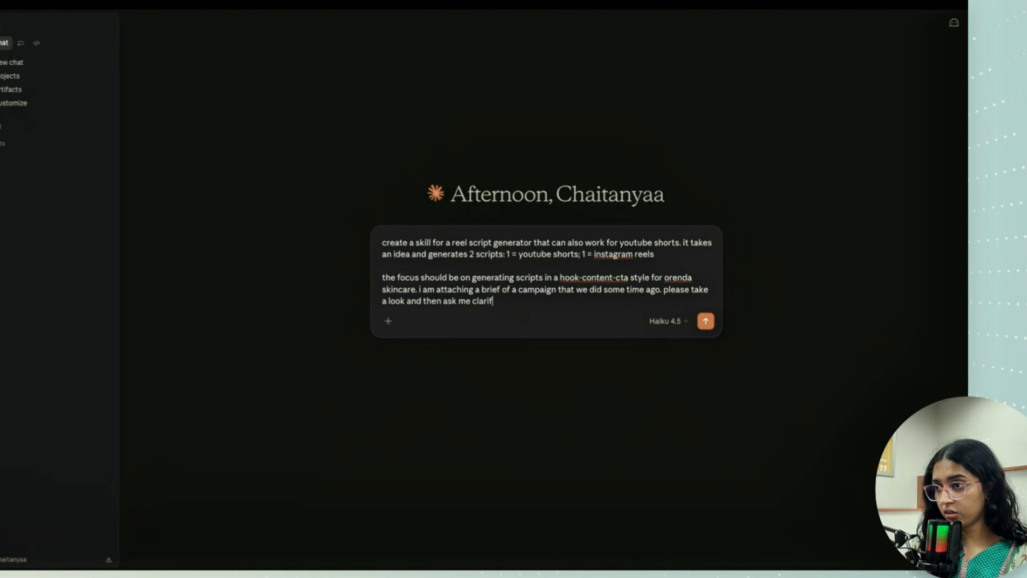
type("ying qu")
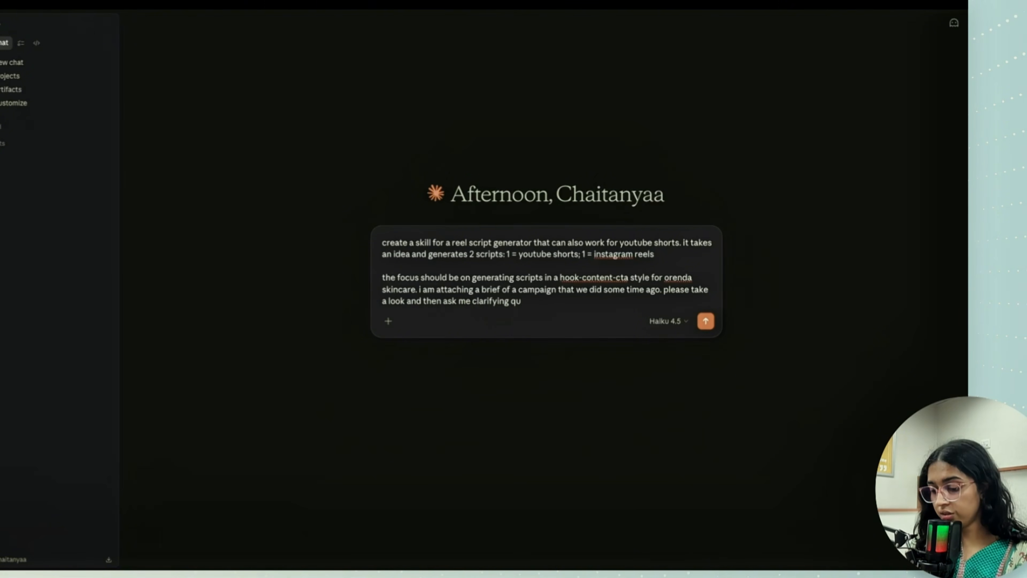
type("estions for the")
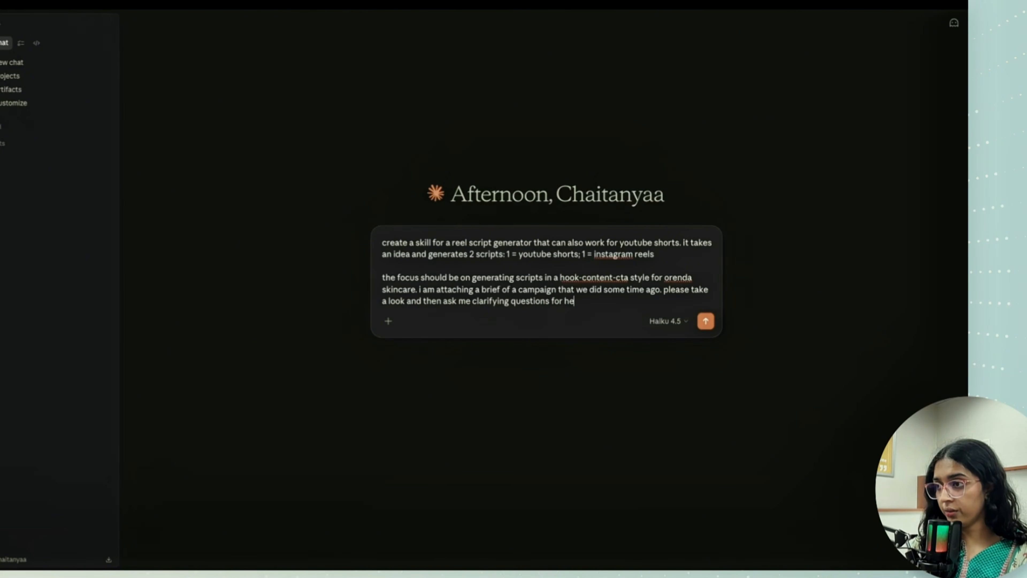
type(" same")
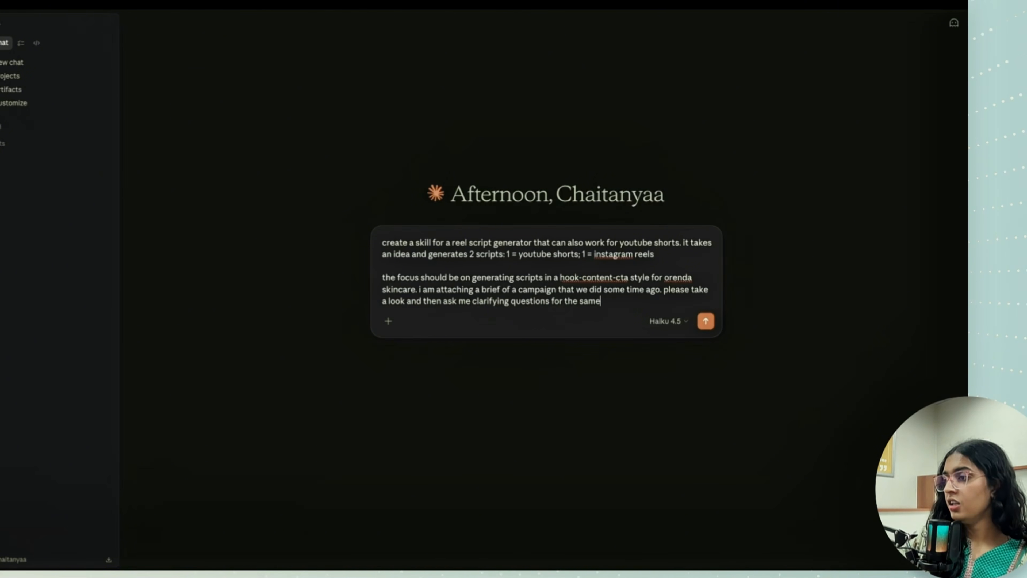
- Switch the model to Sonnet 4.6 and send the prompt
left_click(668, 321)
left_click(648, 373)
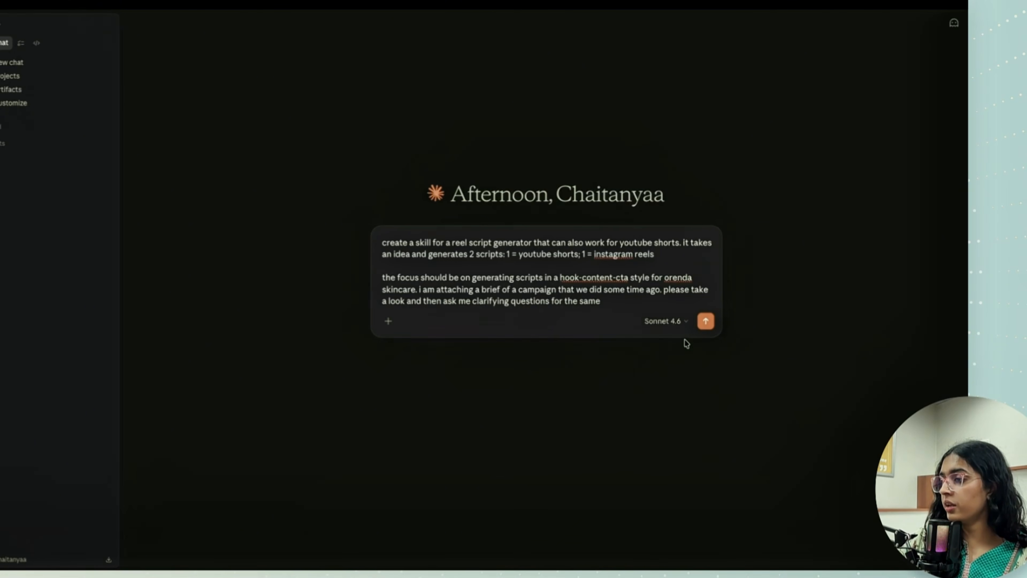
left_click(704, 321)
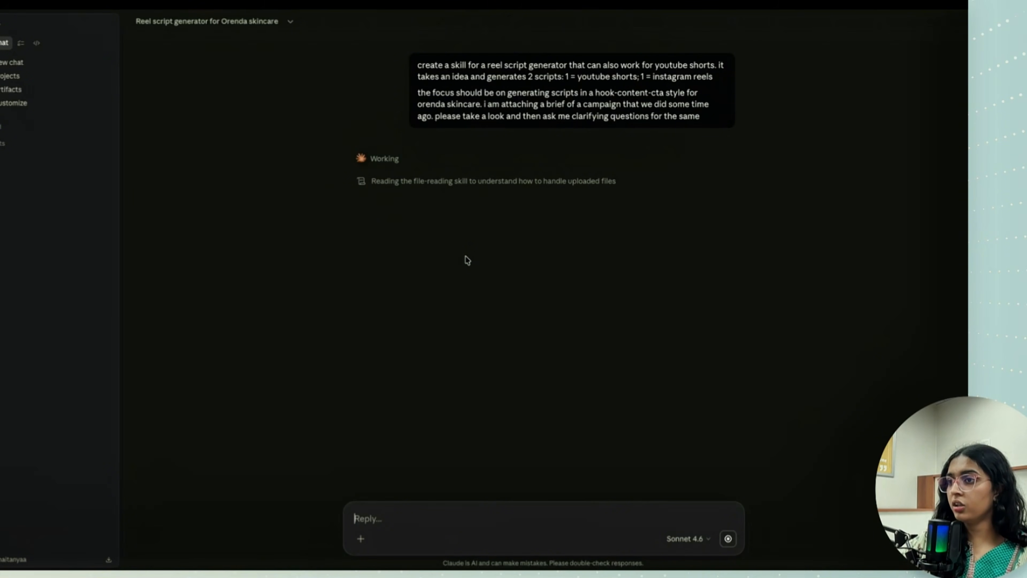
- Attach the Orenda campaign brief PDF from the AI Automation folder to a reply and send it
left_click(360, 539)
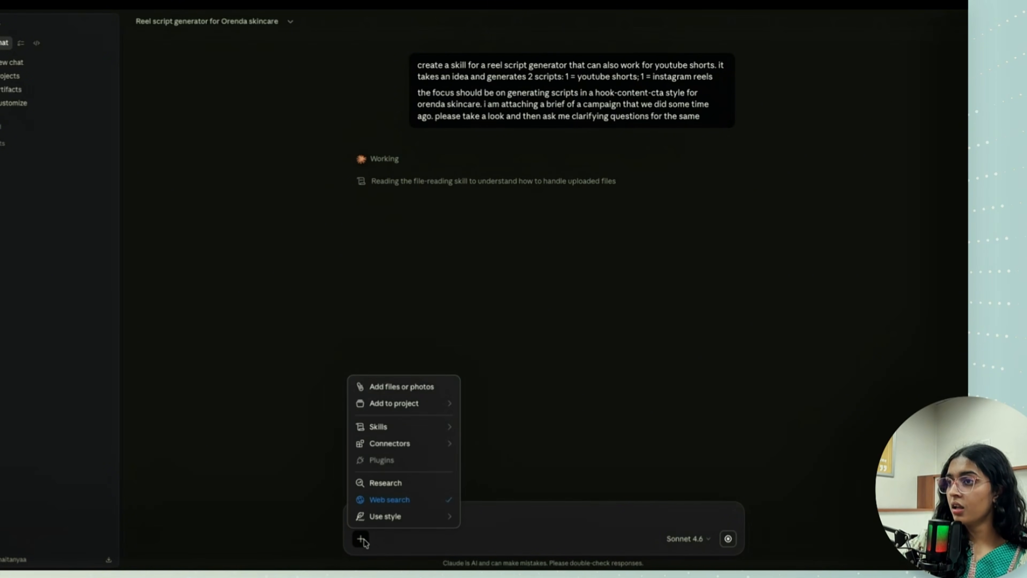
left_click(410, 387)
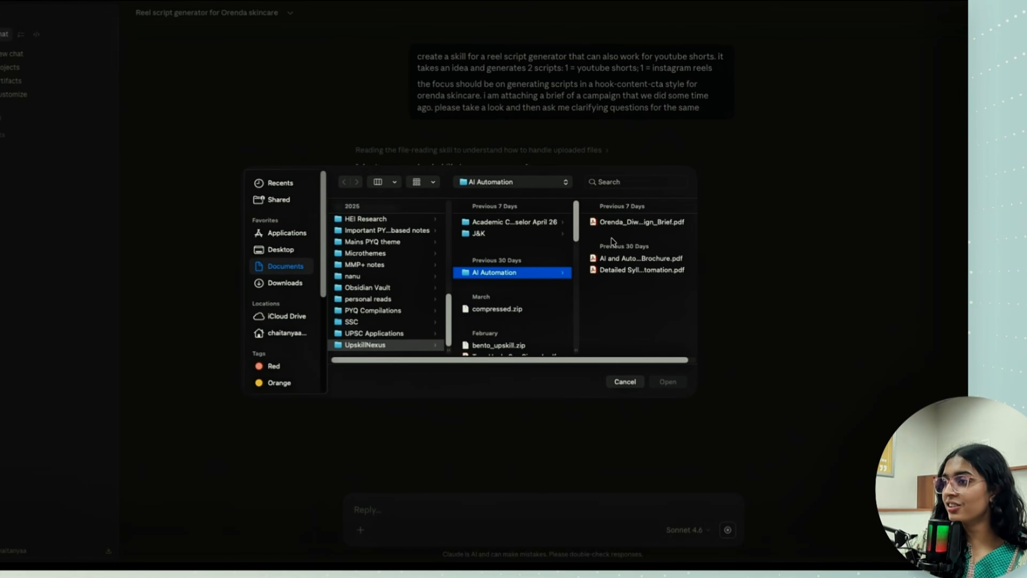
left_click(631, 222)
left_click(674, 381)
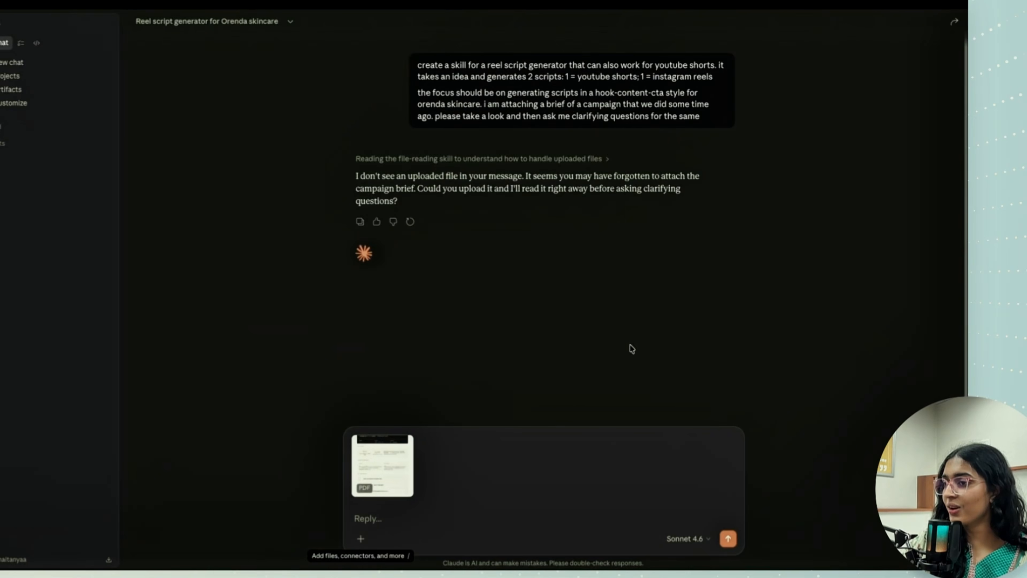
left_click(728, 538)
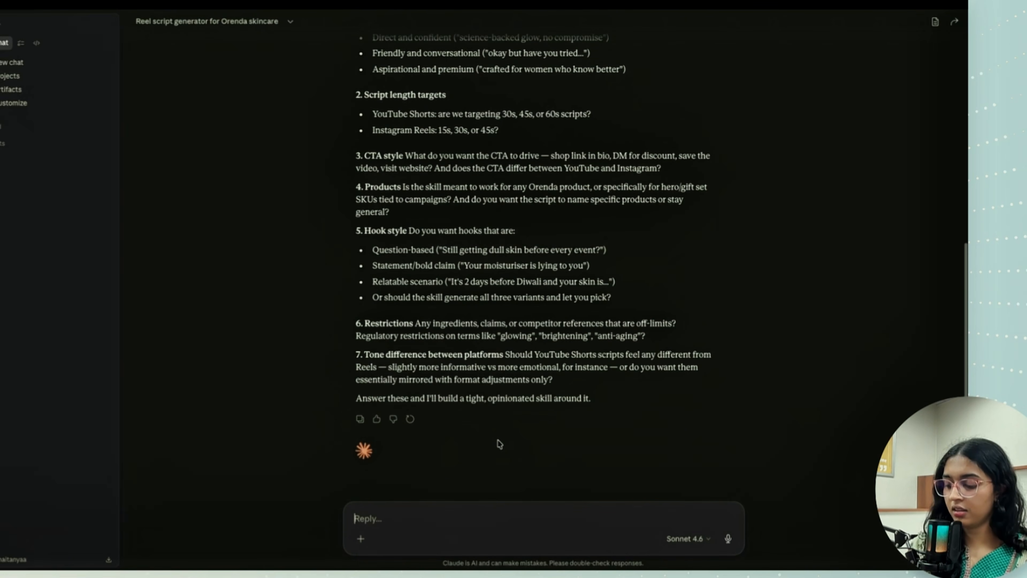
- Reply to the clarifying questions with "ask me in mcqs where i can select"
type("ask me in mcqs w")
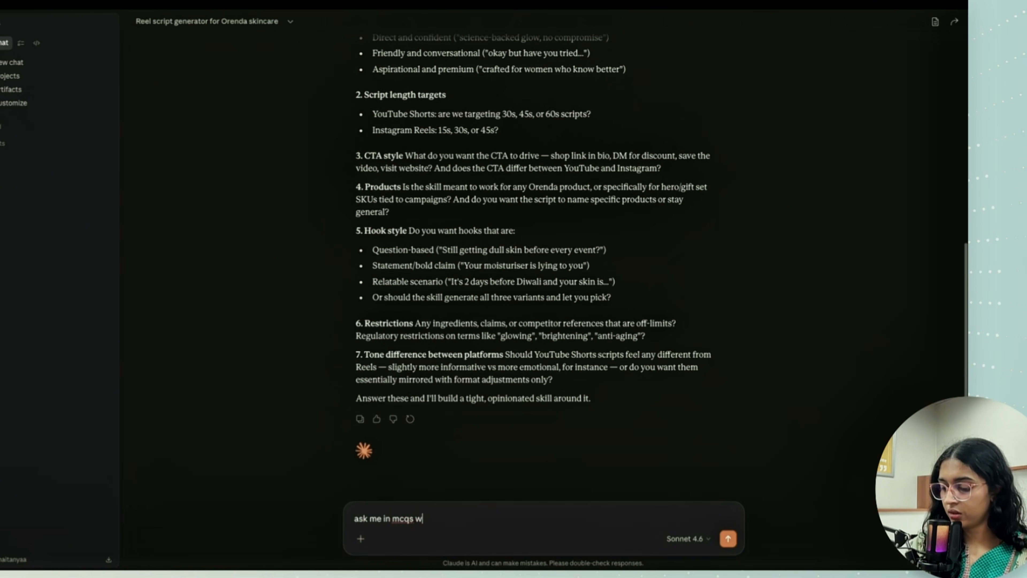
type("here i can se")
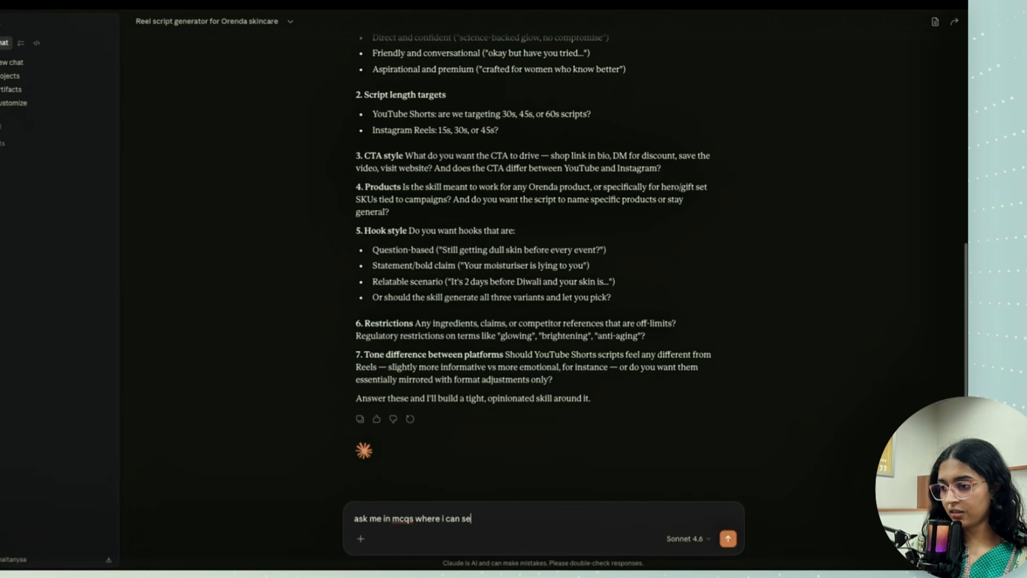
type("lect")
key("Return")
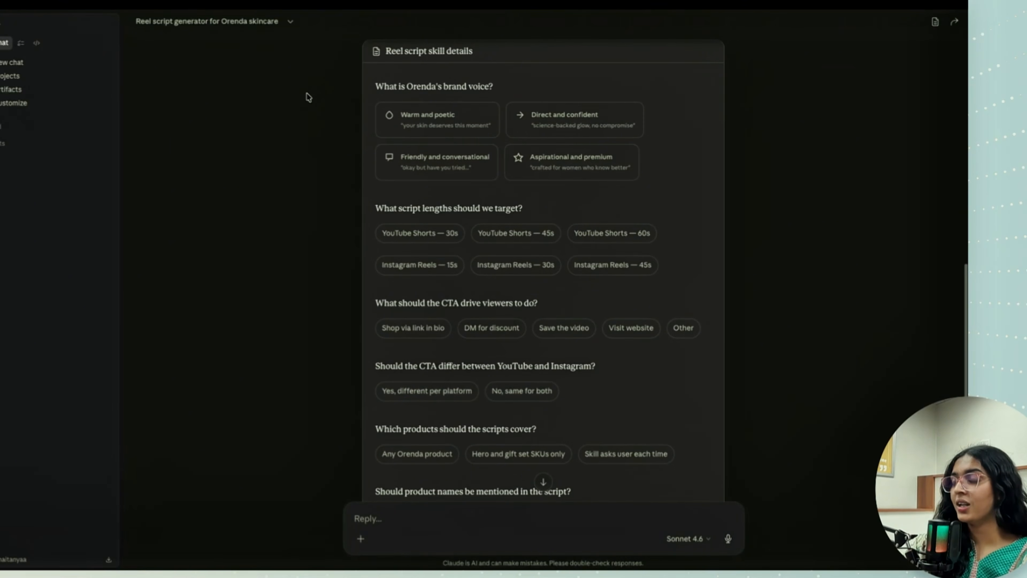
- Answer the brand voice question with Aspirational and premium, and set script lengths to YouTube Shorts 30s and Instagram Reels 15s
scroll(318, 131, "down", 4)
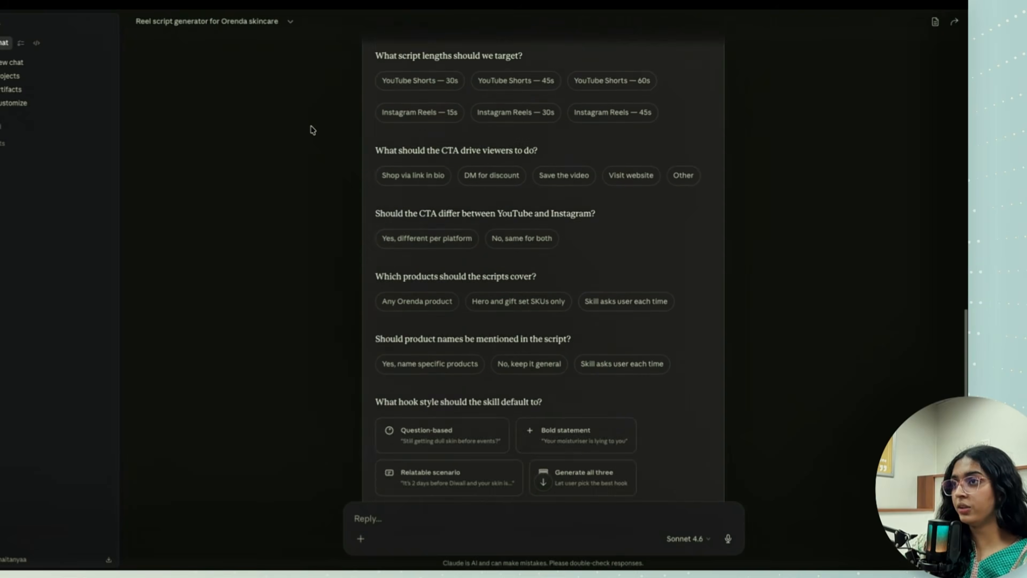
scroll(312, 130, "down", 8)
scroll(313, 130, "up", 12)
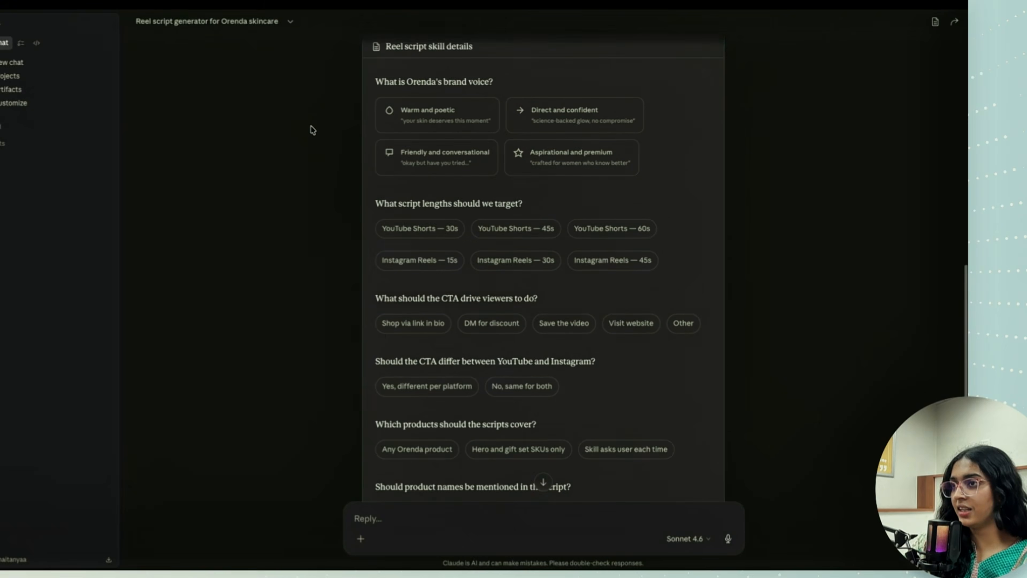
scroll(315, 131, "up", 3)
scroll(340, 145, "down", 3)
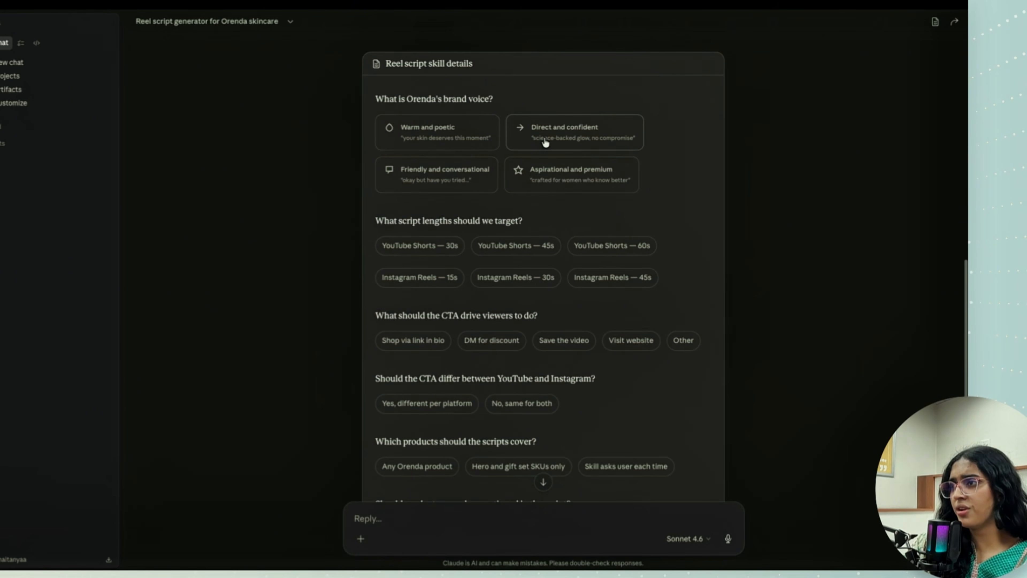
left_click(539, 181)
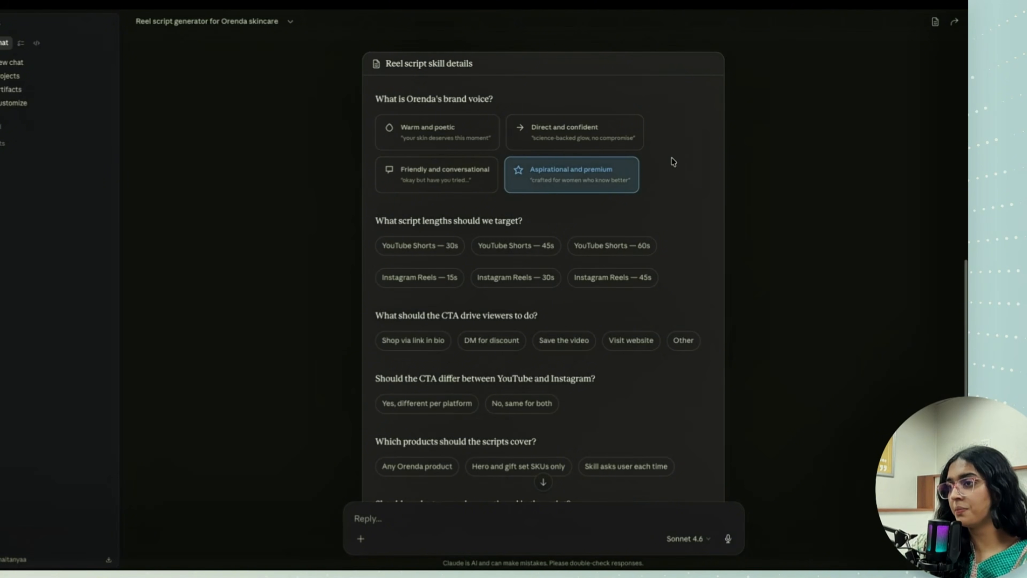
scroll(672, 161, "down", 3)
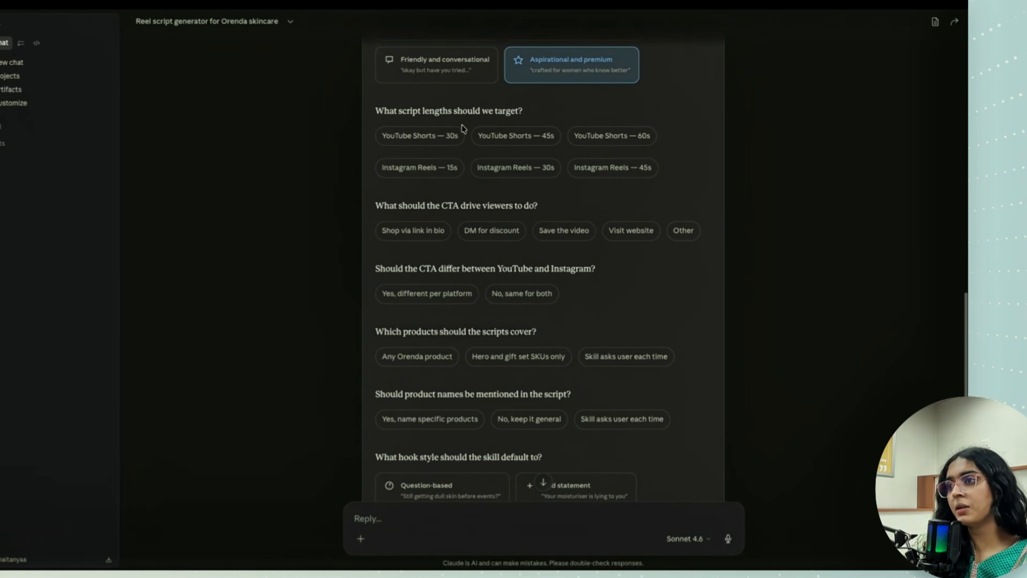
left_click(446, 135)
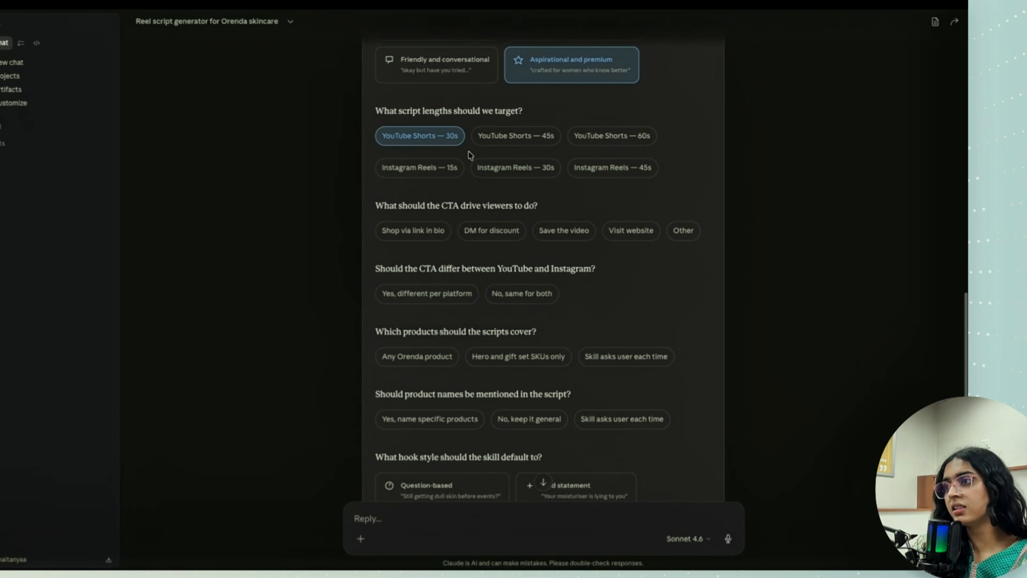
left_click(451, 170)
- Choose Shop via link in bio, Save the video and Visit website as CTAs, different per platform, keeping YouTube Shorts at 30s
scroll(465, 178, "down", 1)
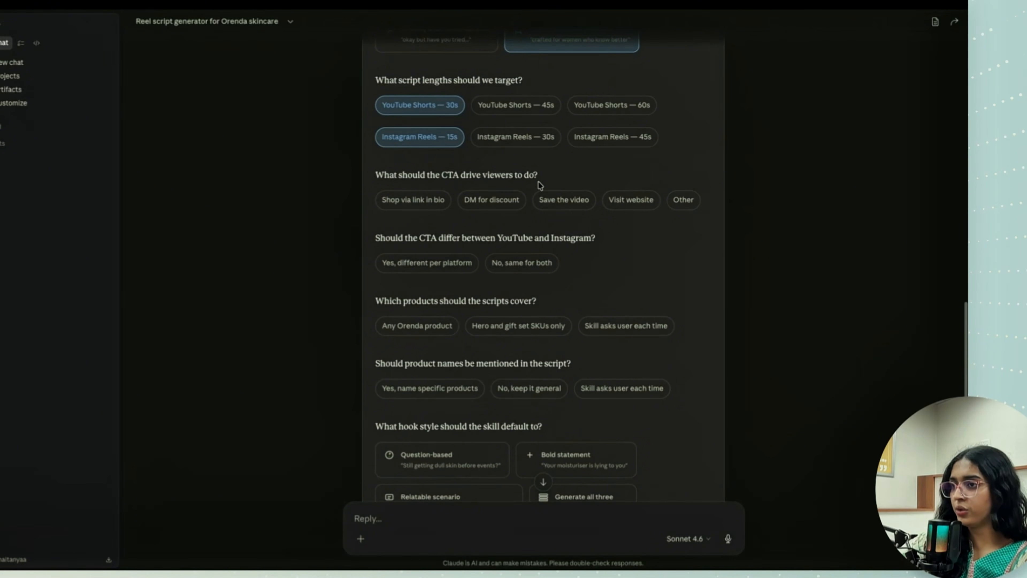
left_click(406, 201)
left_click(568, 207)
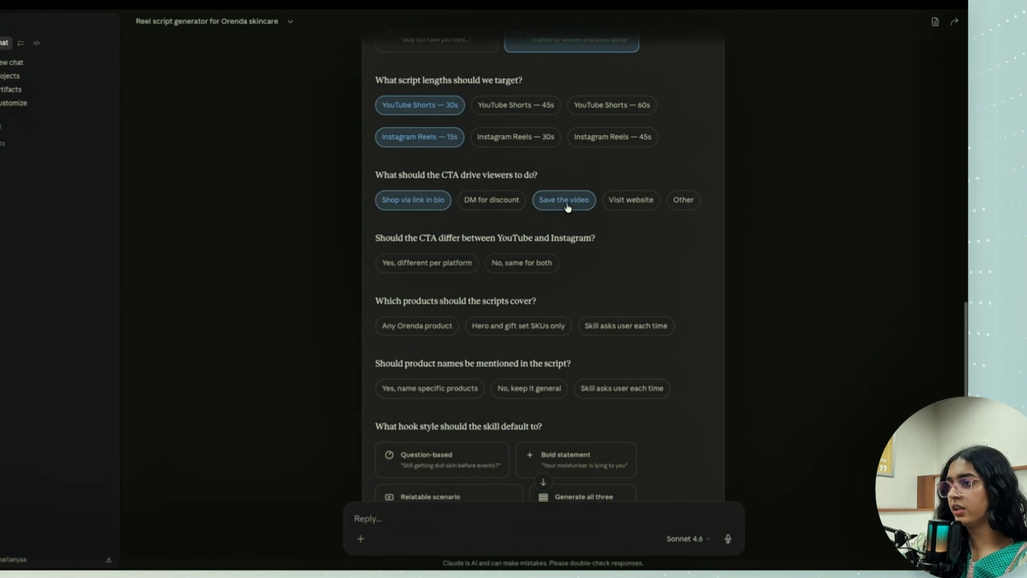
left_click(568, 207)
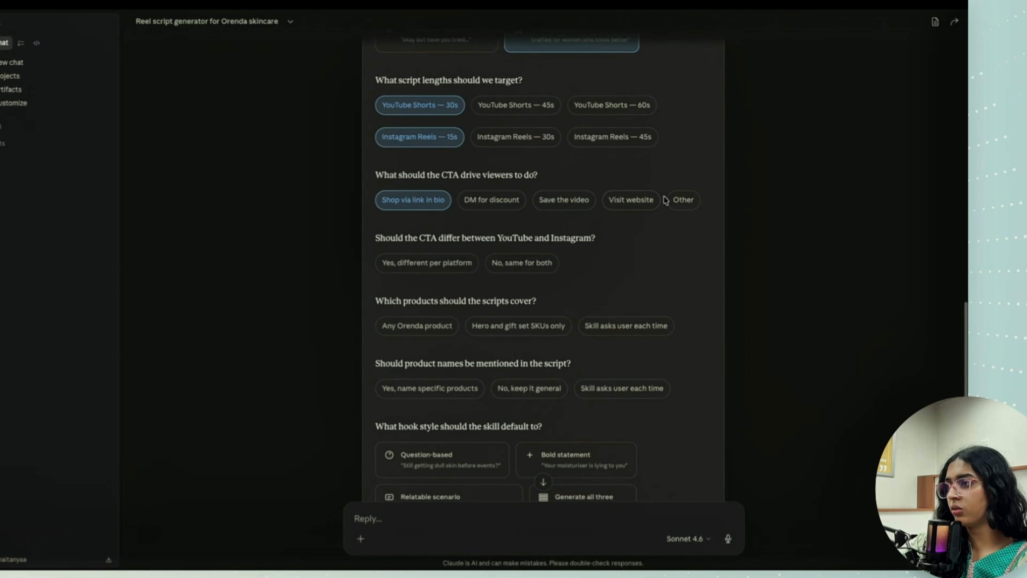
left_click(651, 206)
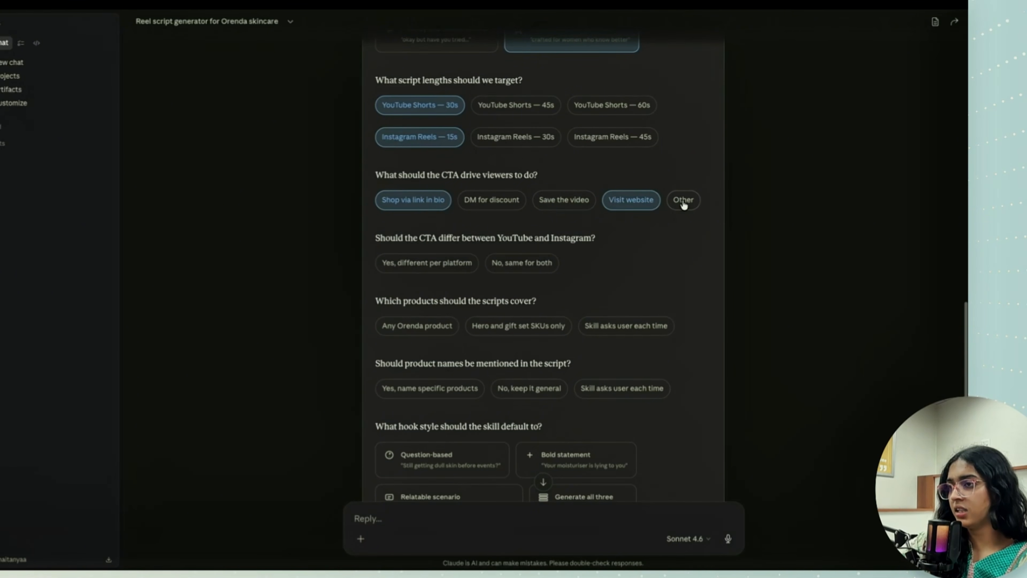
left_click(558, 201)
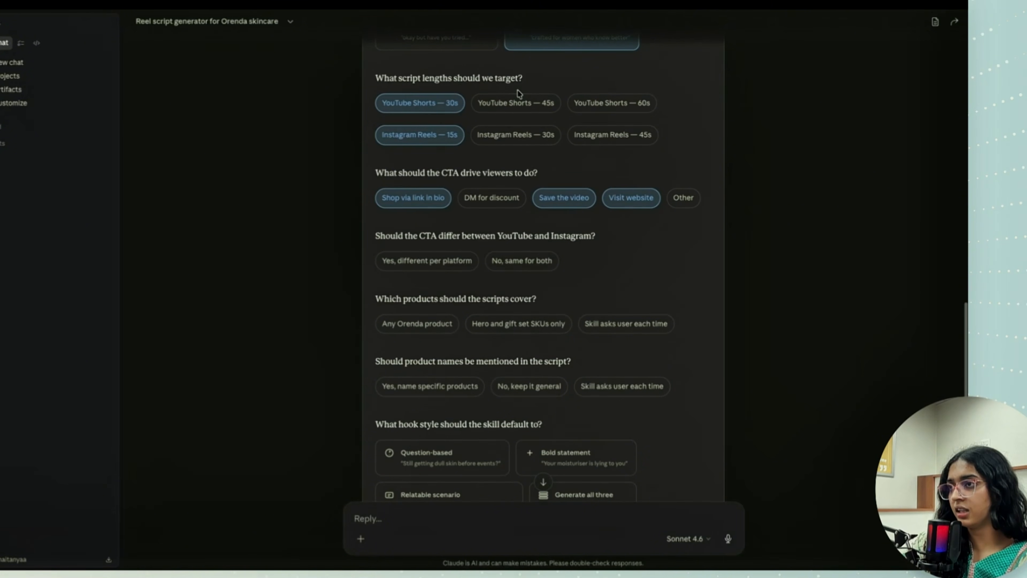
left_click(521, 108)
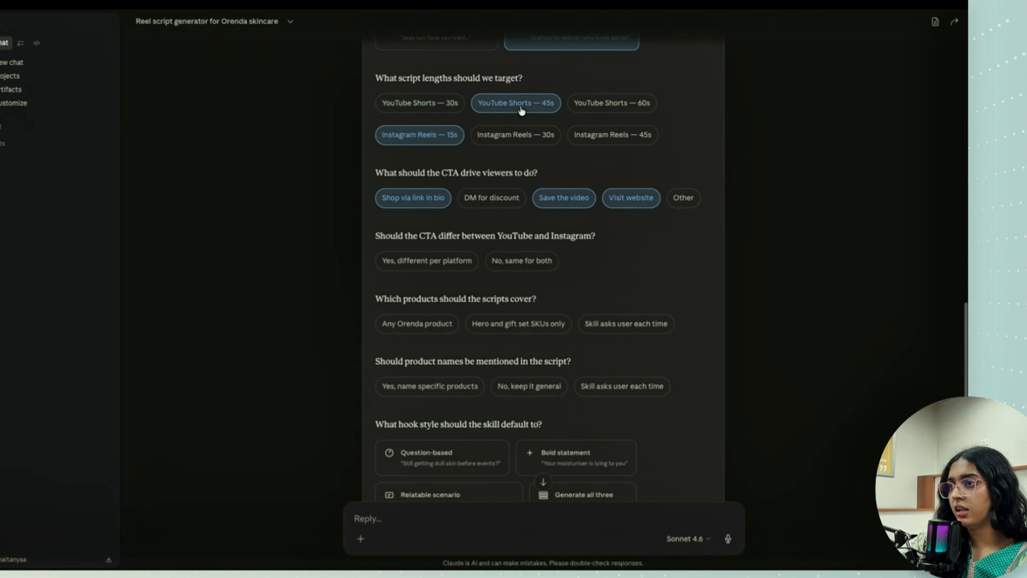
left_click(411, 101)
scroll(469, 129, "down", 3)
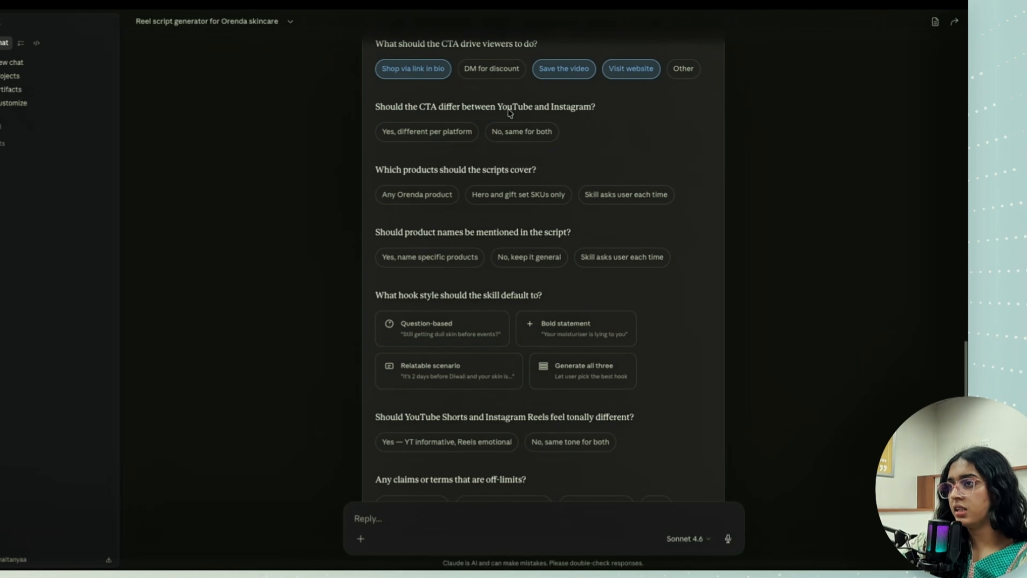
left_click(412, 137)
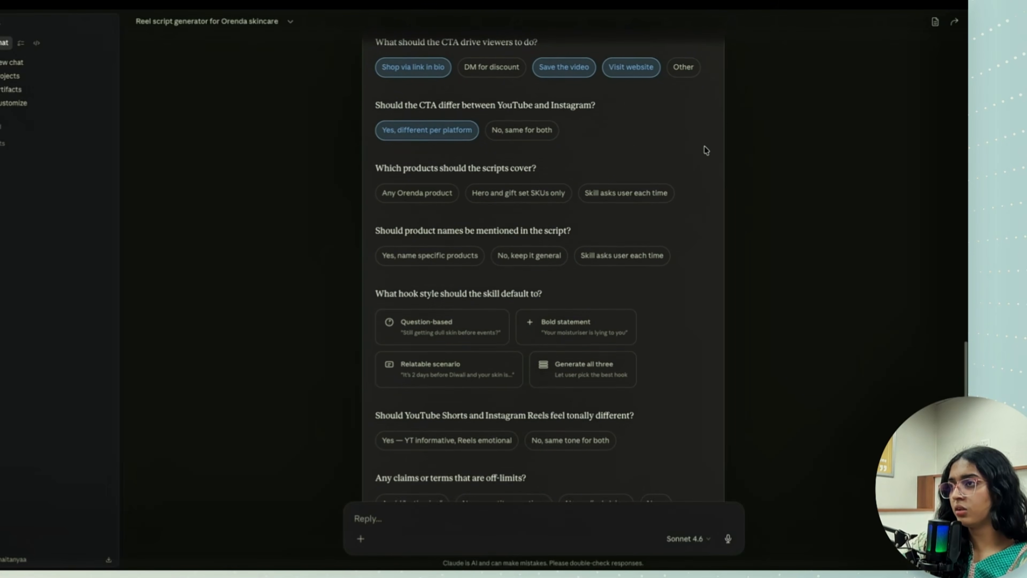
- Answer both the product coverage and the product naming questions with Skill asks user each time
scroll(704, 145, "down", 1)
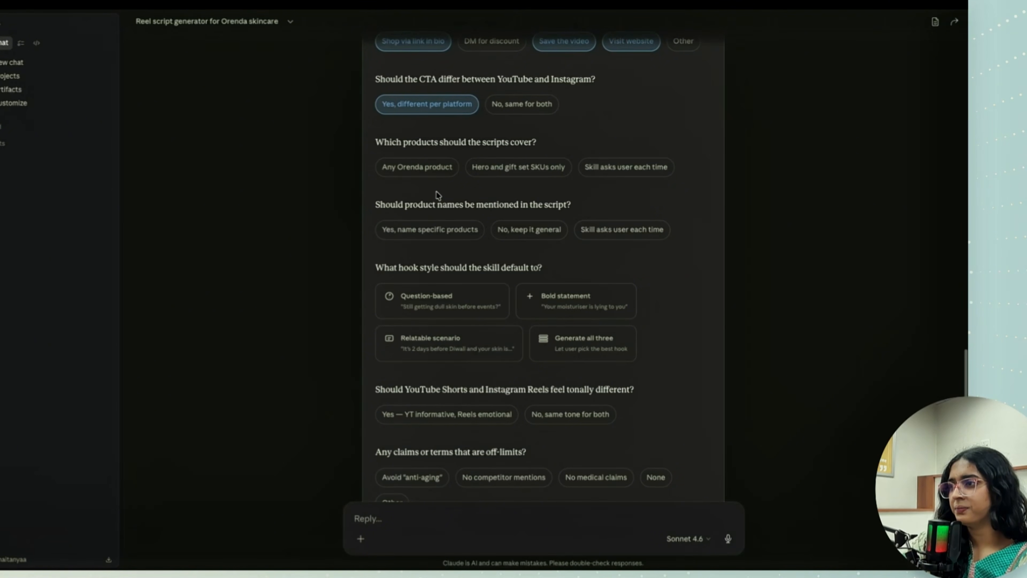
left_click(647, 169)
scroll(726, 211, "down", 3)
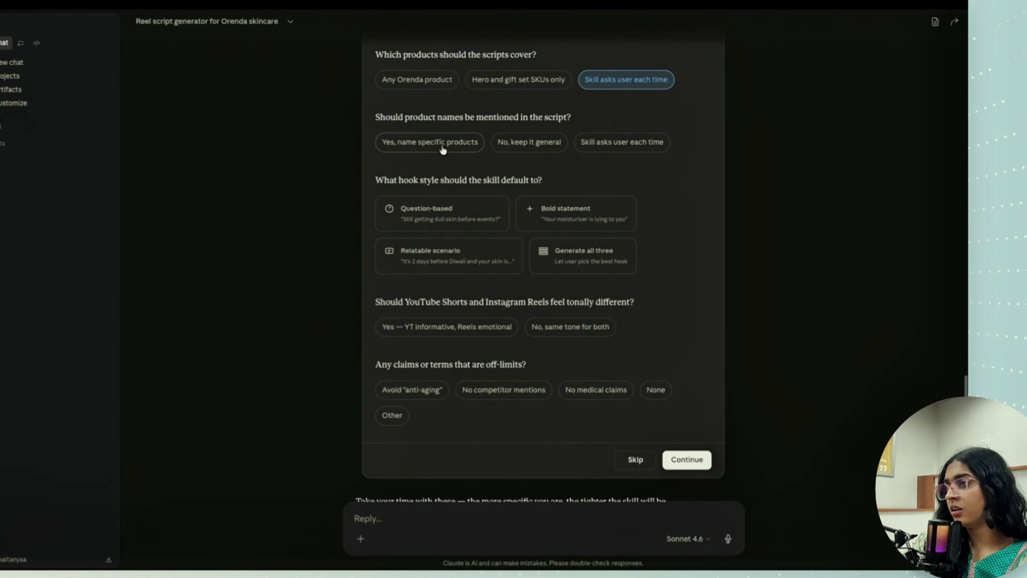
left_click(611, 153)
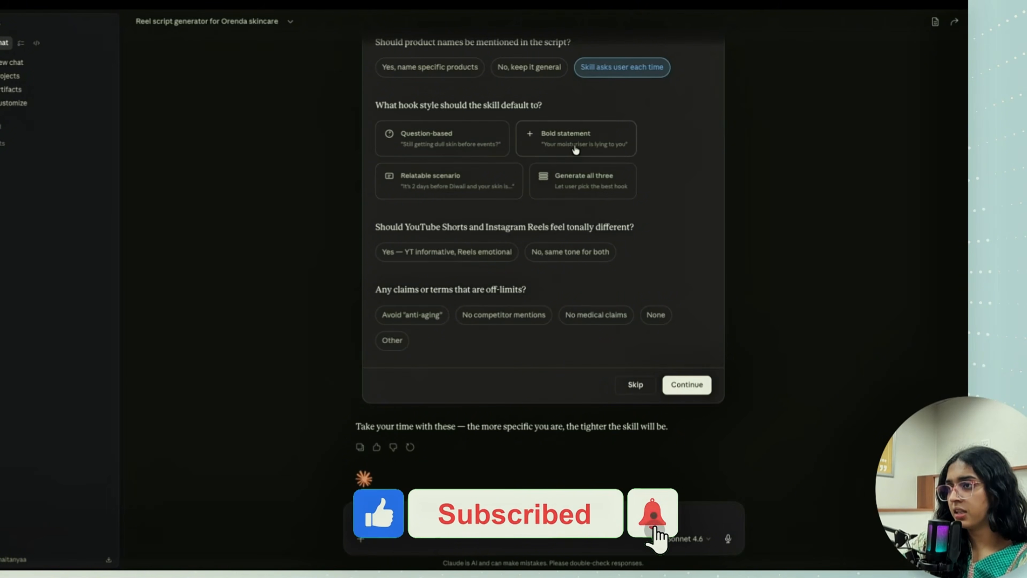
- Set the default hook style to Generate all three and the platform tone to YT informative, Reels emotional
left_click(590, 193)
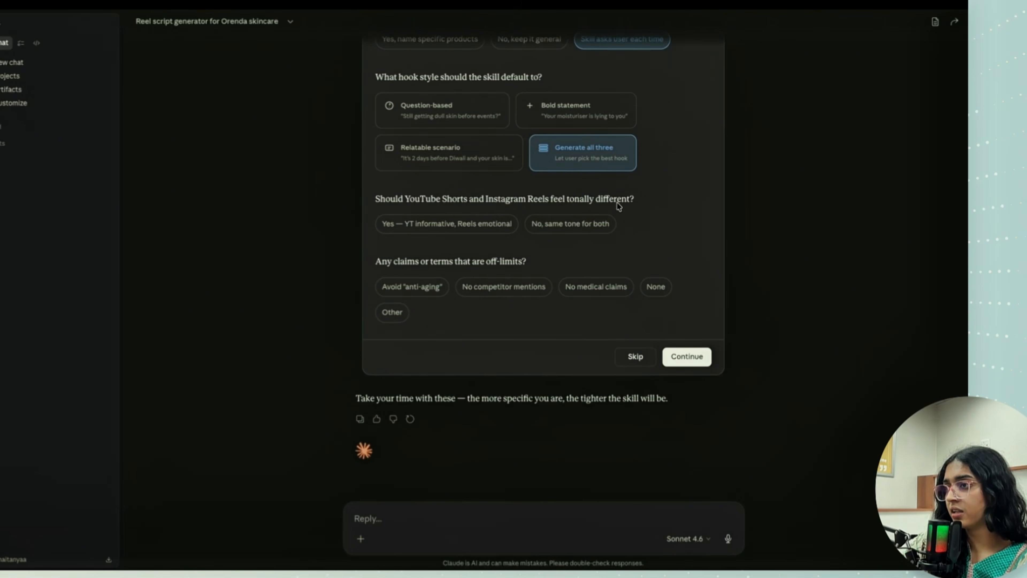
left_click(456, 228)
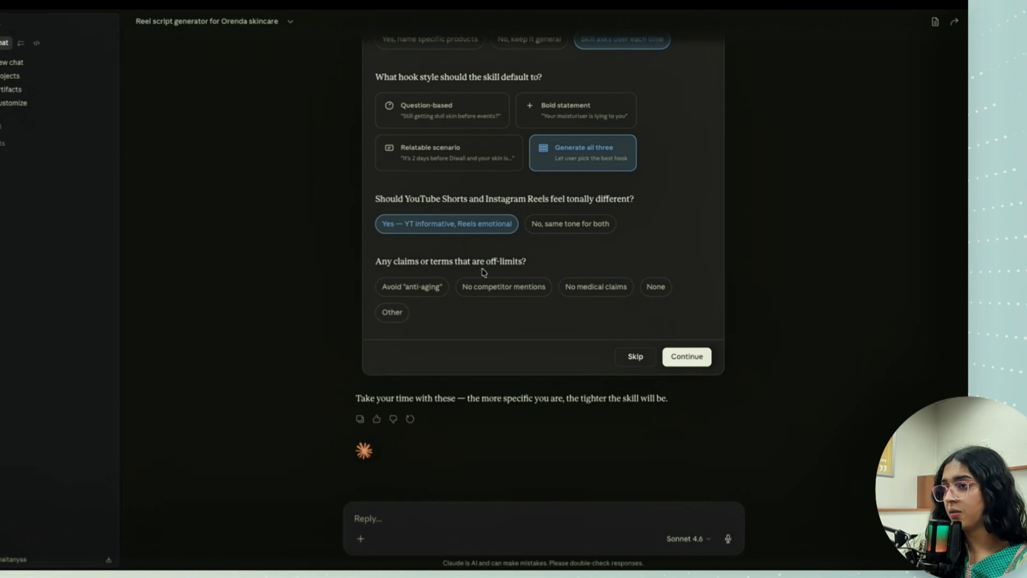
- Mark Avoid "anti-aging", No competitor mentions and No medical claims as off-limits terms, and submit the answers
left_click(517, 294)
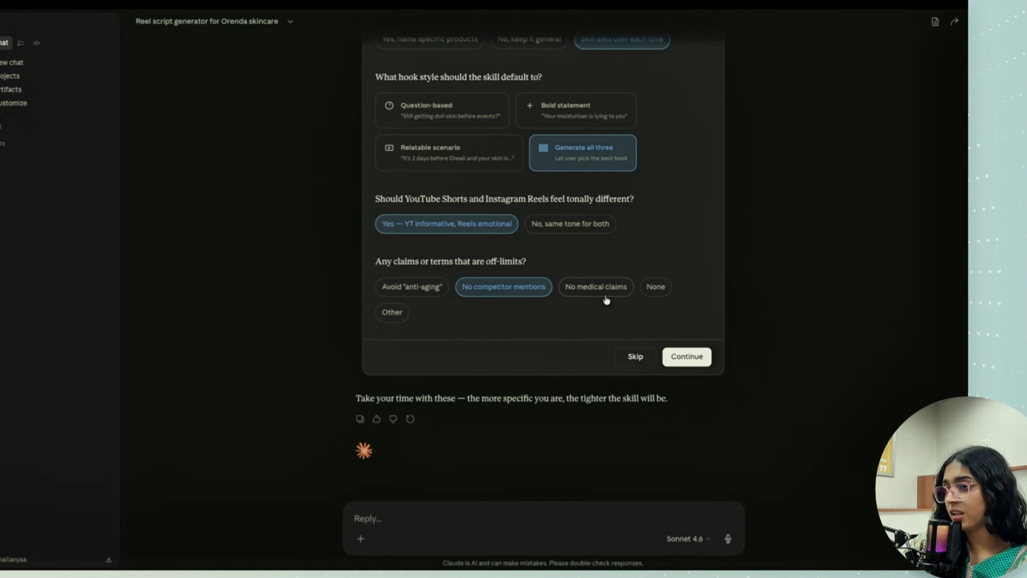
left_click(394, 289)
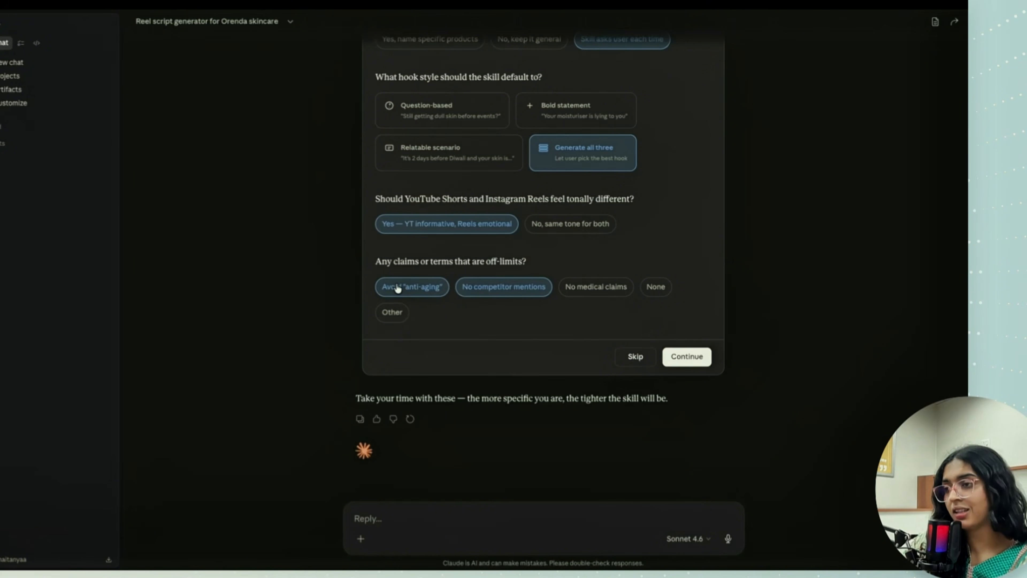
left_click(574, 291)
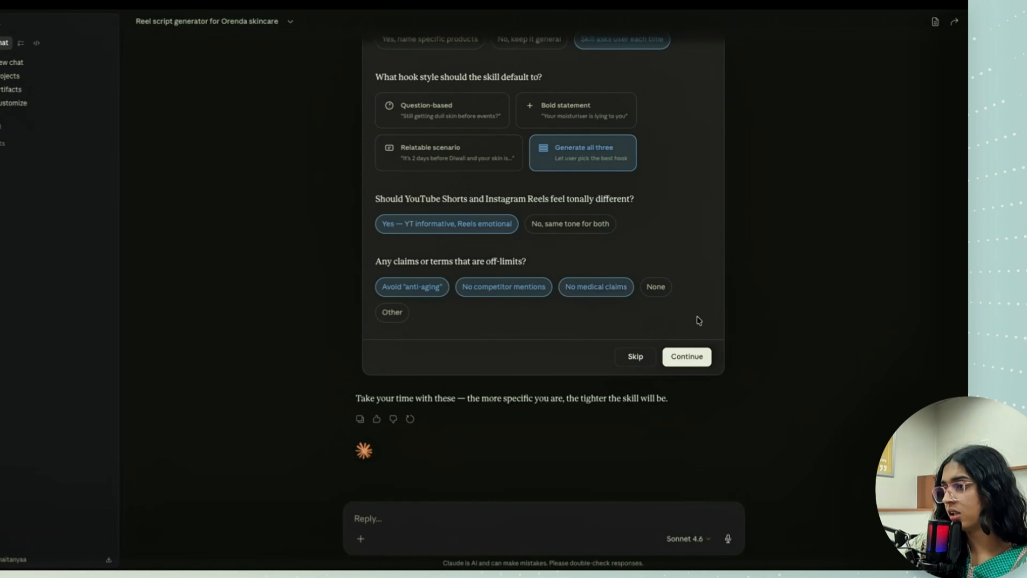
left_click(686, 357)
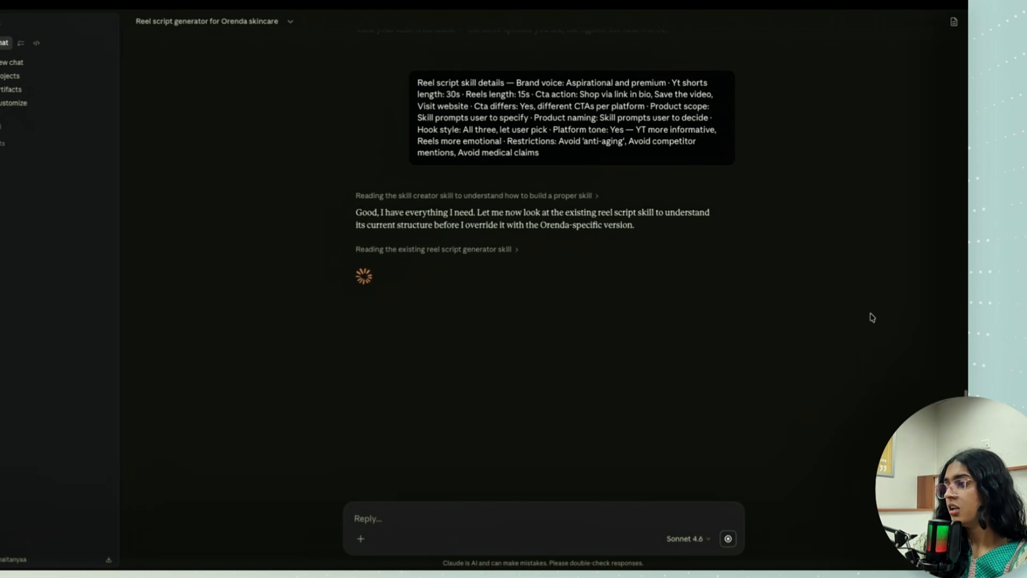
- Expand the SKILL.md creation details in Claude's response, check the SKILL.md file preview and close it
scroll(734, 288, "up", 20)
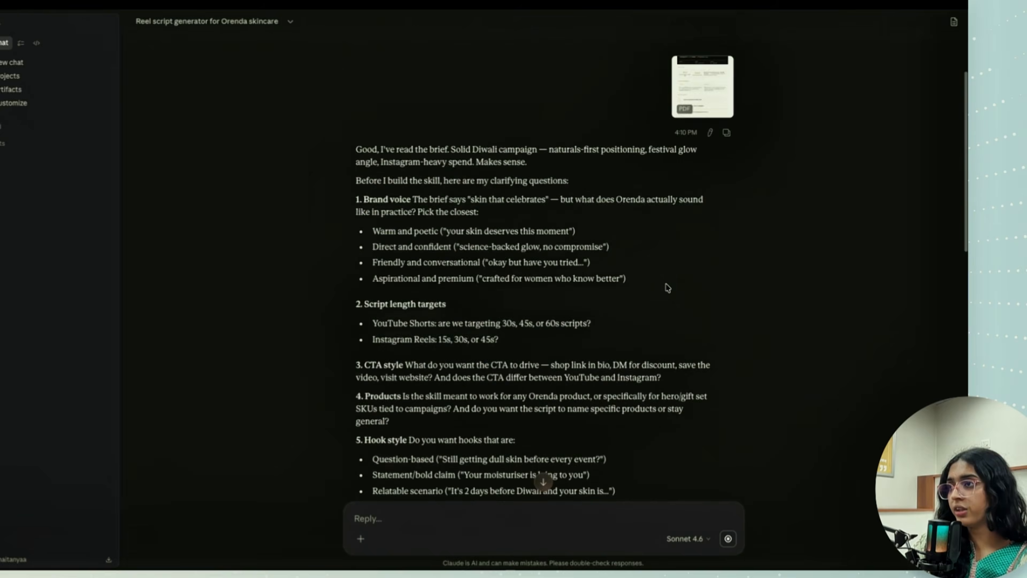
scroll(666, 288, "down", 20)
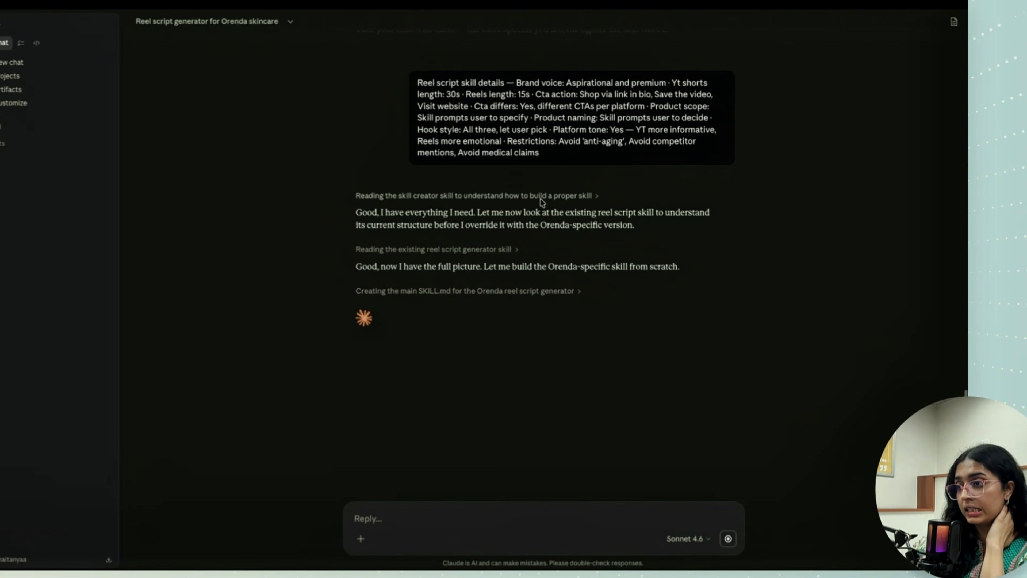
left_click(552, 292)
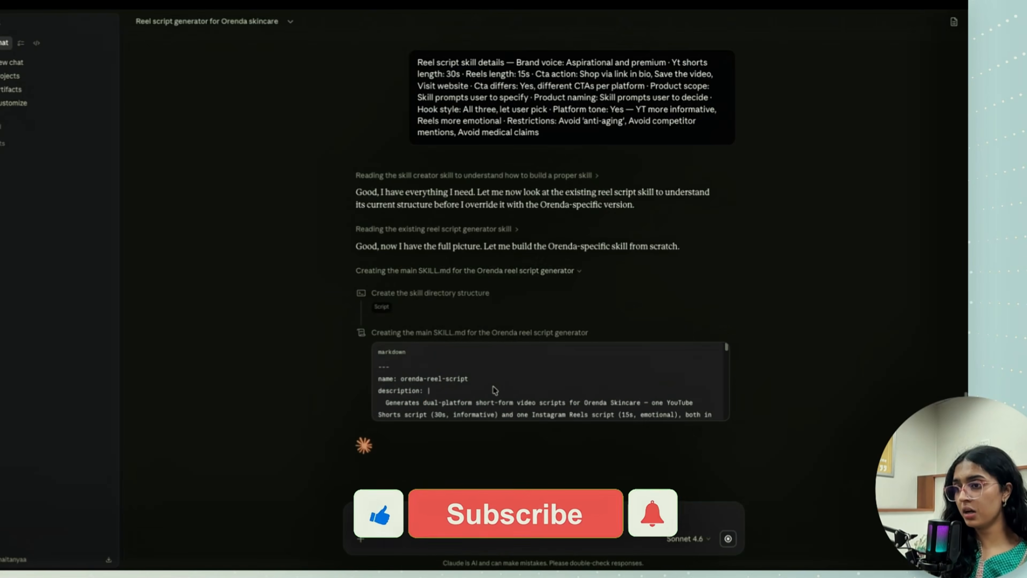
scroll(493, 384, "up", 10)
scroll(492, 385, "down", 10)
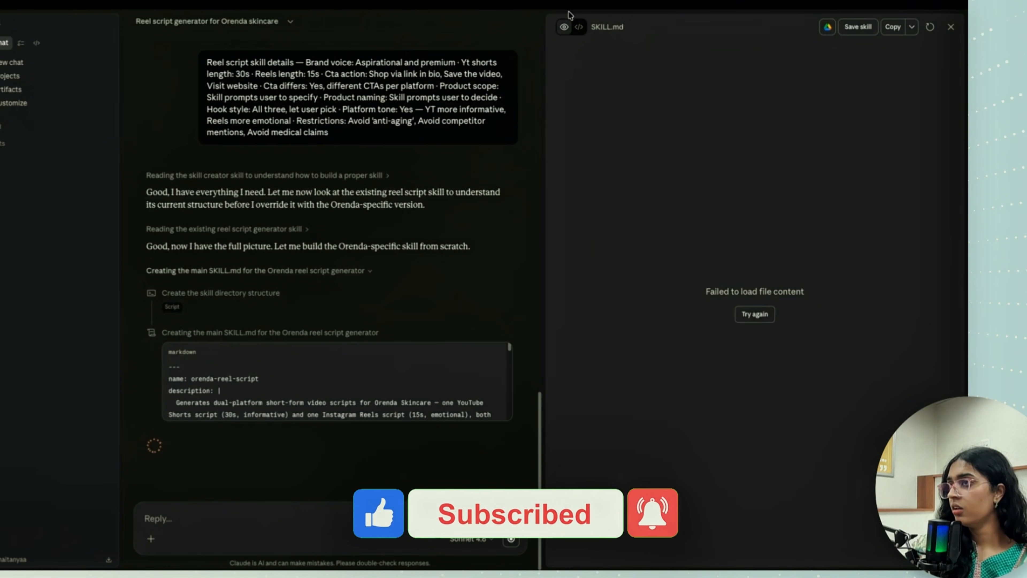
left_click(950, 26)
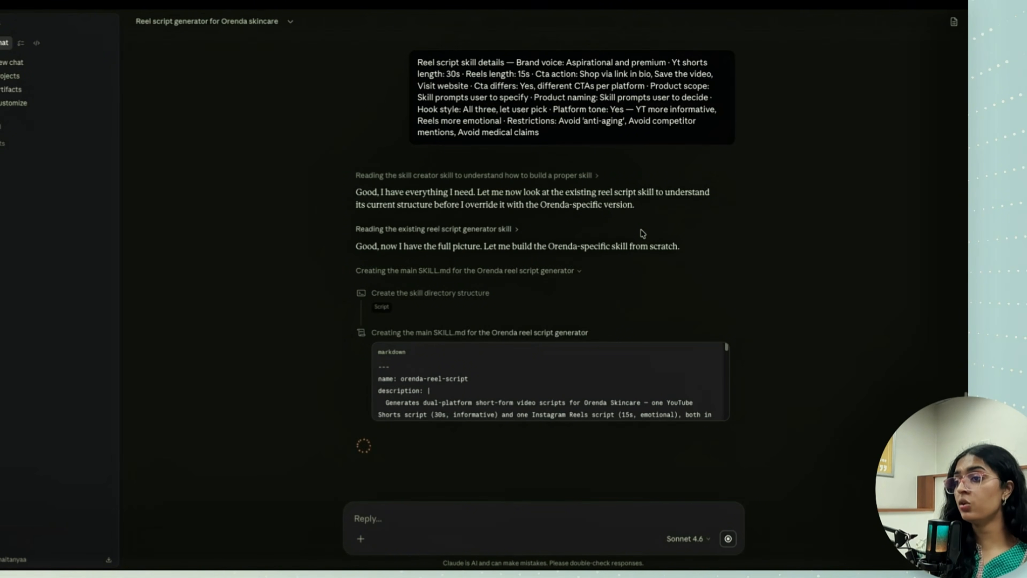
left_click(530, 334)
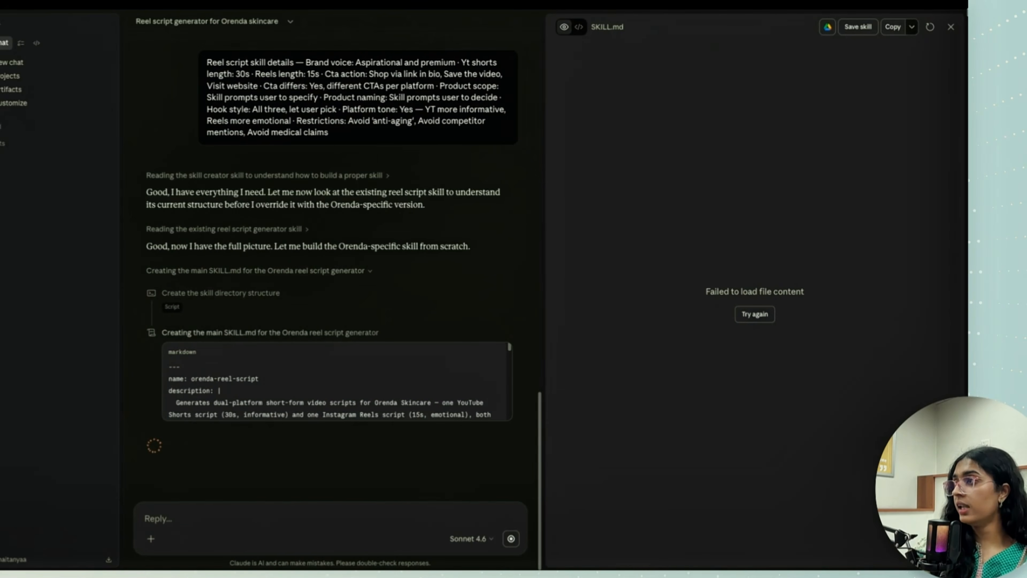
left_click(952, 27)
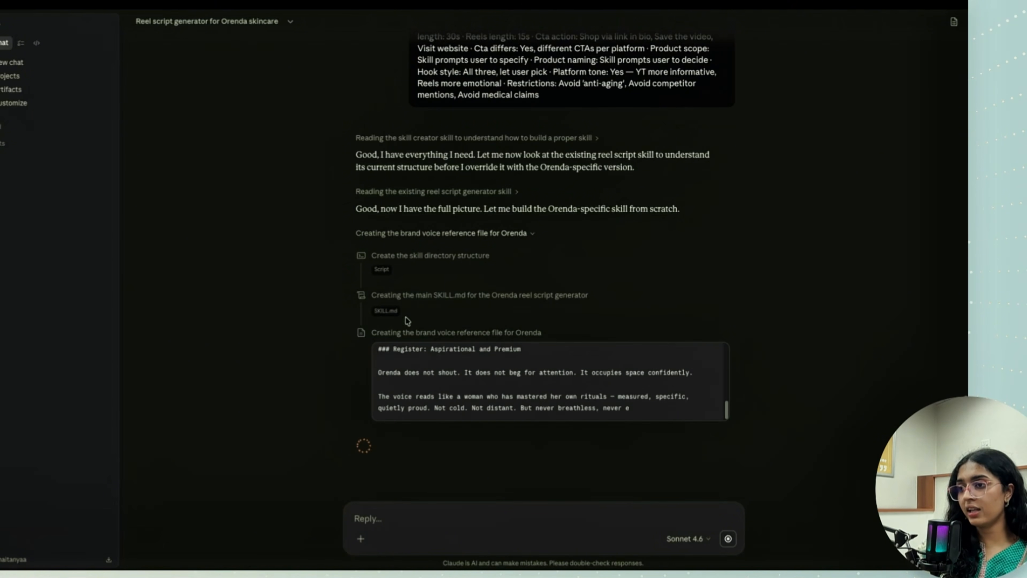
- Review the submitted brand voice answer and the vocabulary sections of the brand voice reference file being generated
scroll(542, 305, "up", 2)
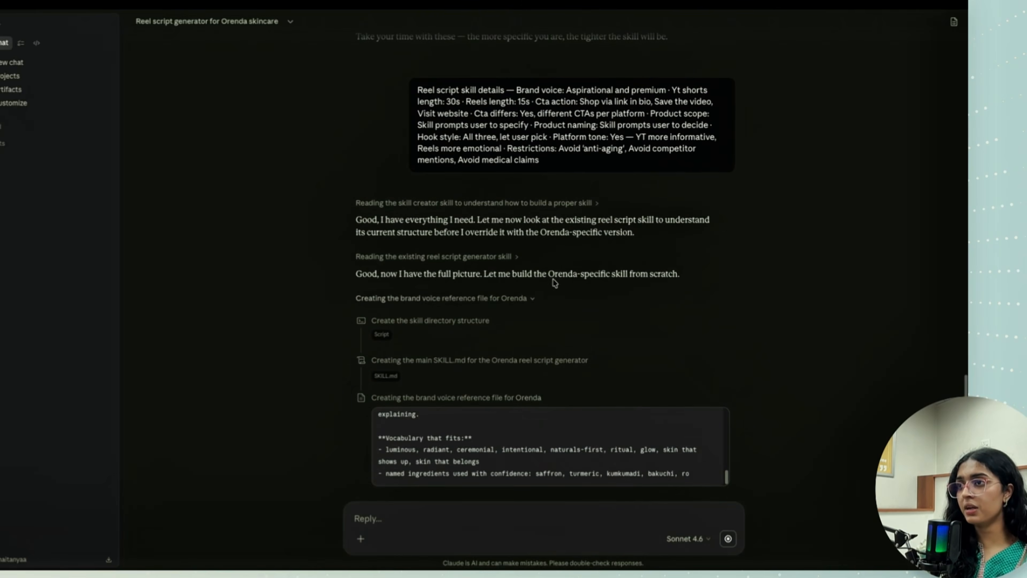
left_click_drag(570, 90, 675, 88)
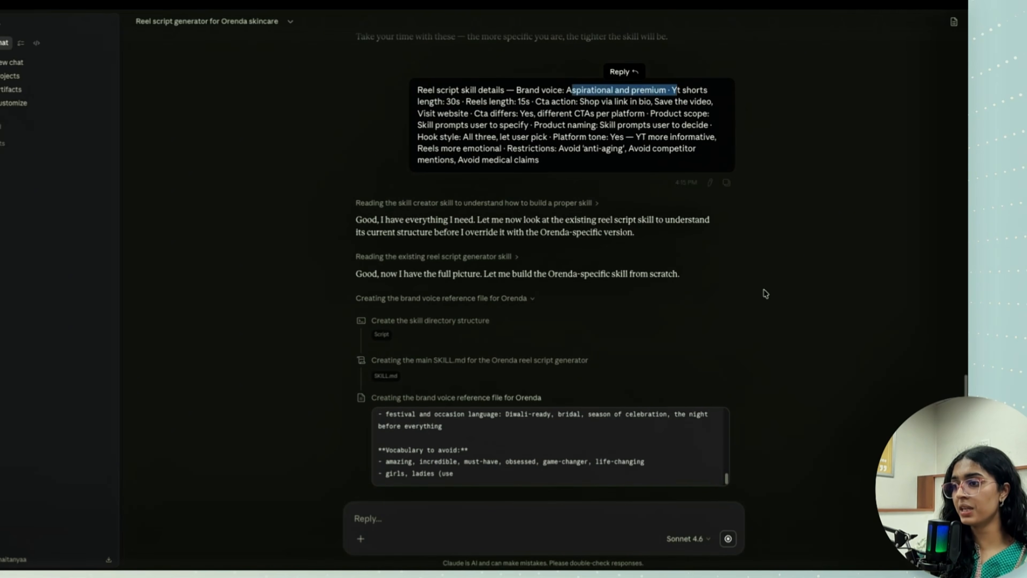
left_click(743, 249)
scroll(743, 249, "down", 2)
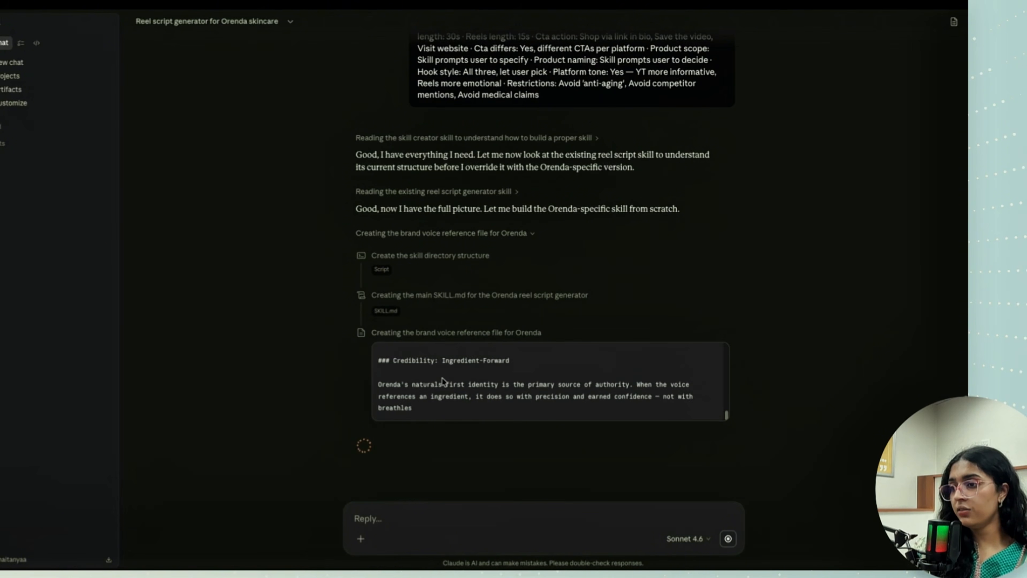
scroll(467, 395, "up", 2)
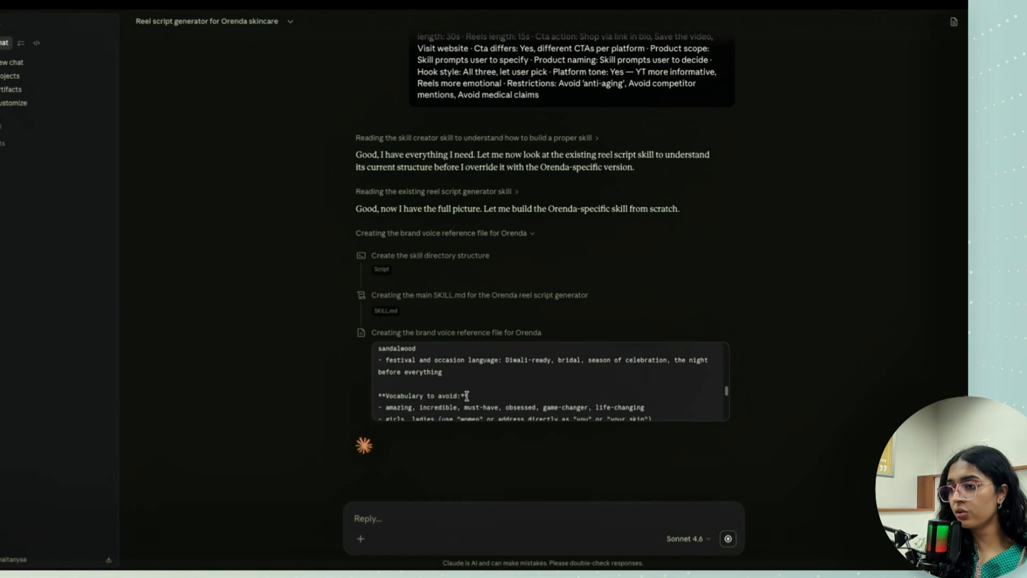
scroll(482, 388, "up", 2)
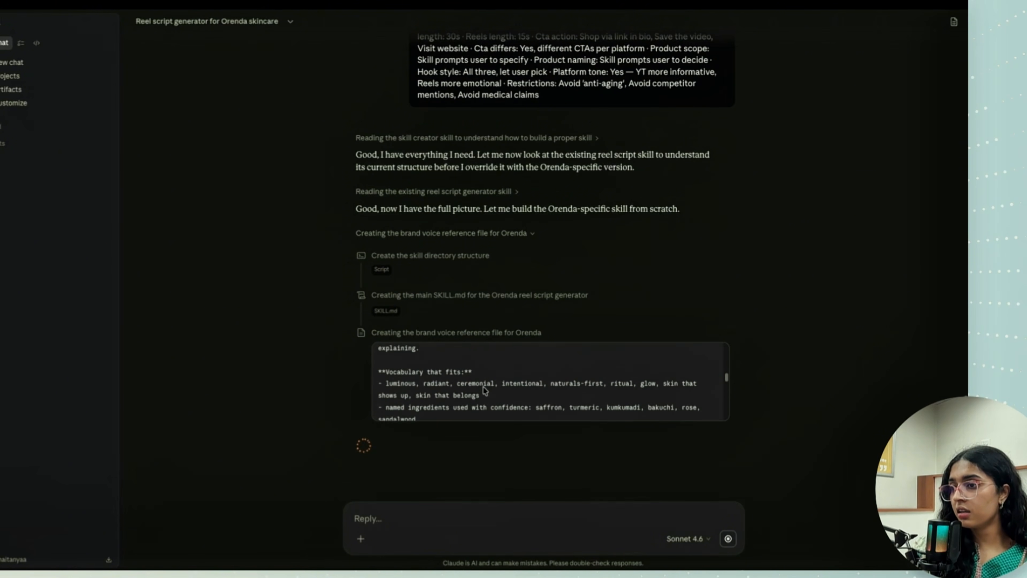
- Examine the fitting vocabulary, the vocabulary to avoid and the Occasion and Festival Context section in the brand voice reference file
scroll(397, 381, "down", 1)
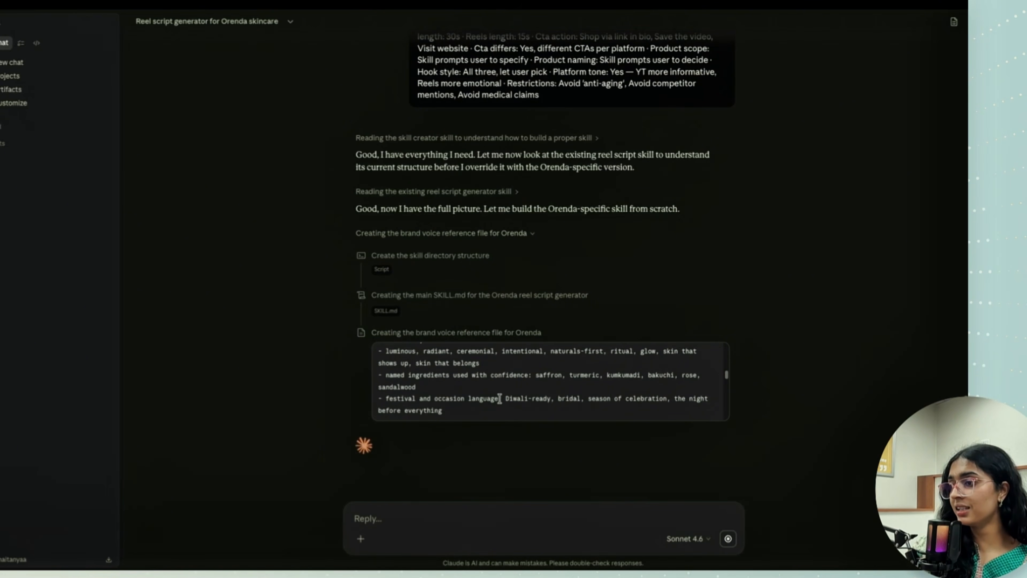
left_click_drag(549, 394, 551, 396)
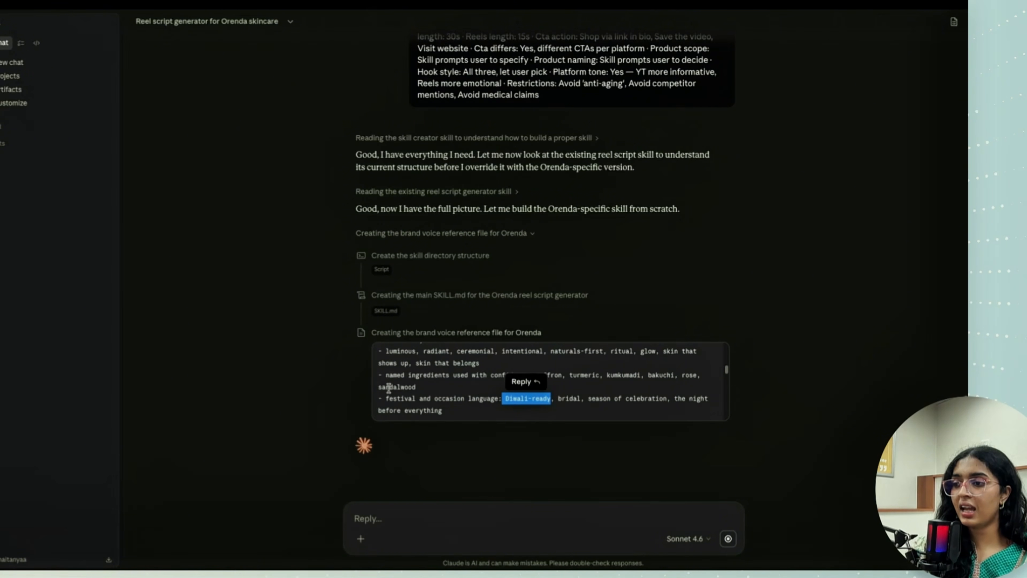
triple_click(454, 362)
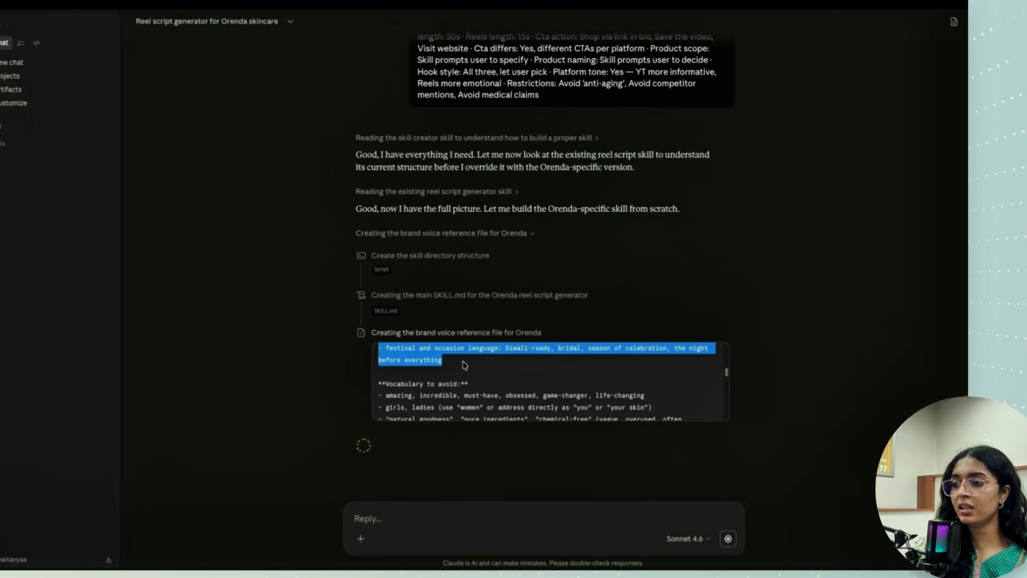
left_click(328, 362)
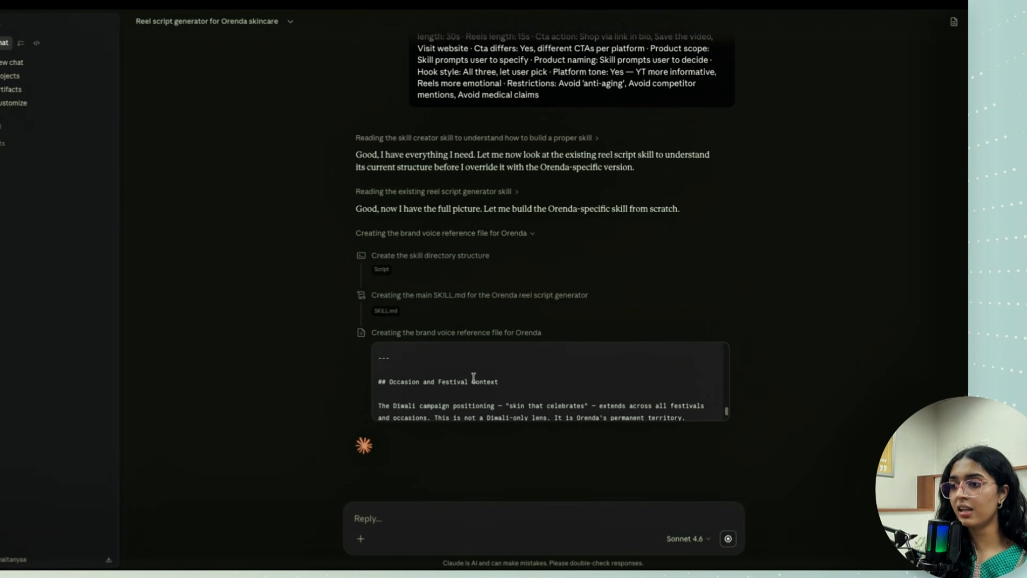
left_click_drag(382, 388, 705, 400)
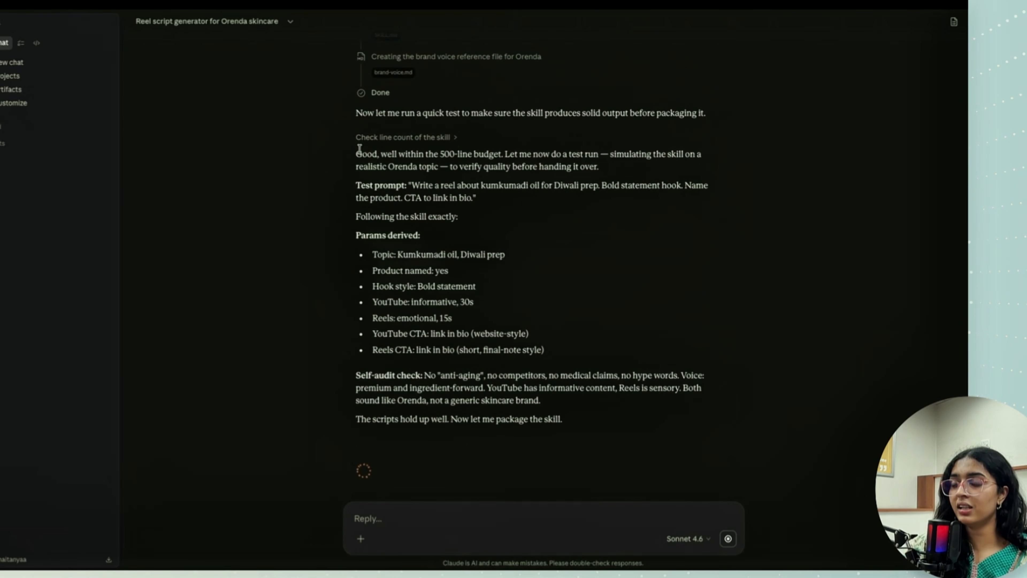
- Check the skill's line count details, close the SKILL.md preview and save the orenda-reel-script skill
left_click(410, 138)
left_click(410, 138)
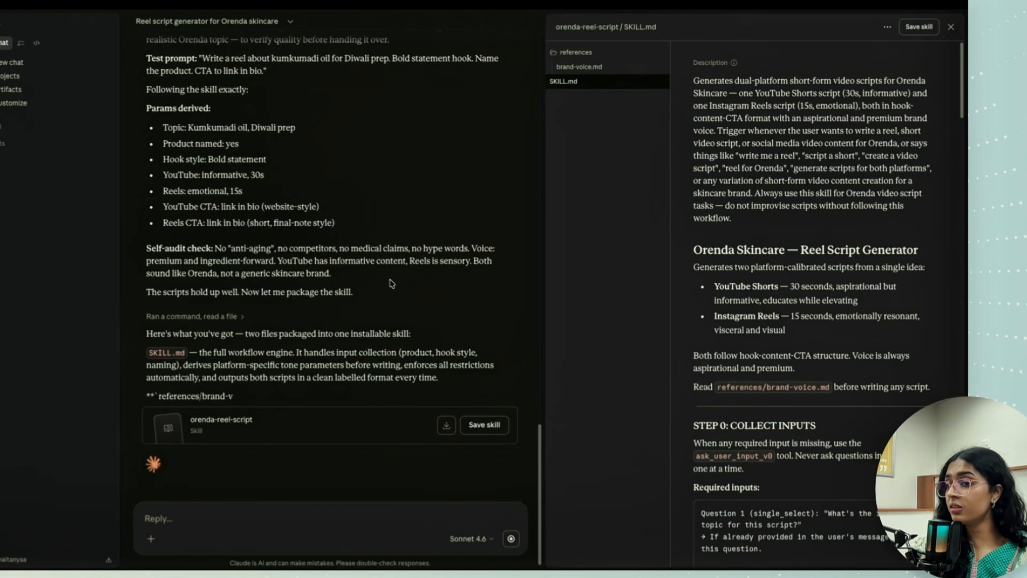
left_click(952, 27)
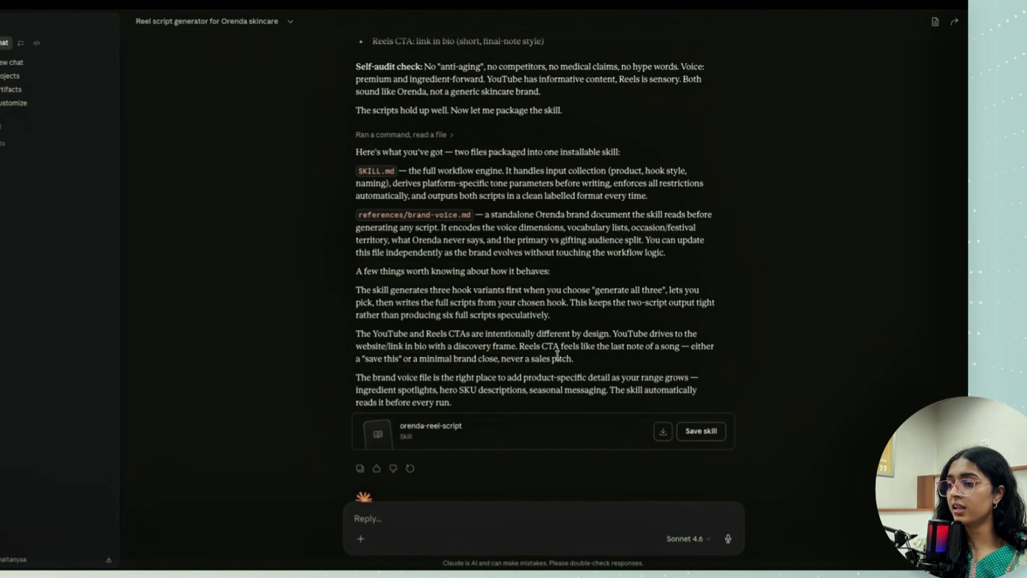
left_click(703, 416)
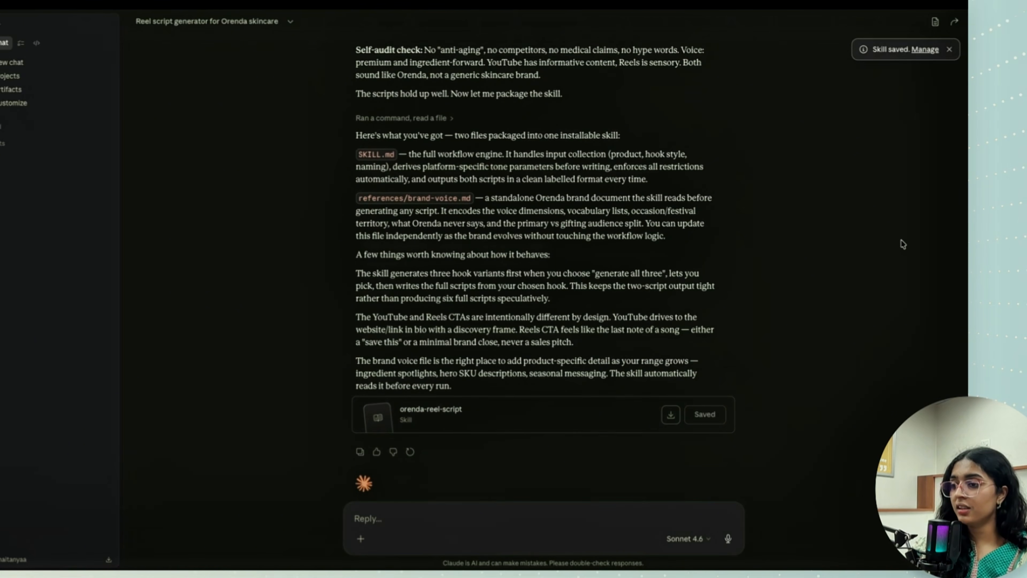
- Open the saved orenda-reel-script skill's management page and review its instructions, from input collection through restrictions, CTAs, self-audit and revisions
left_click(927, 50)
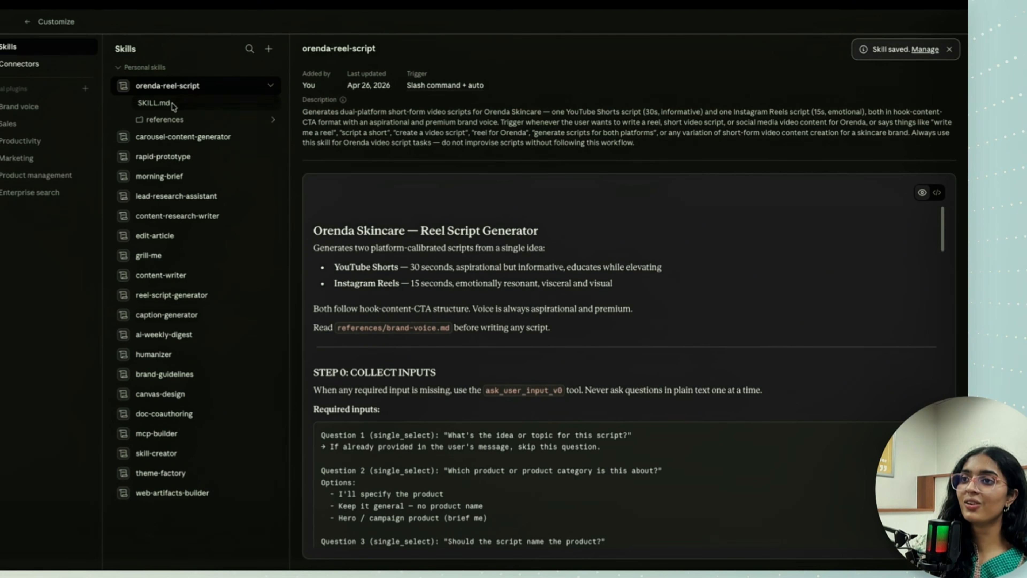
scroll(471, 243, "down", 10)
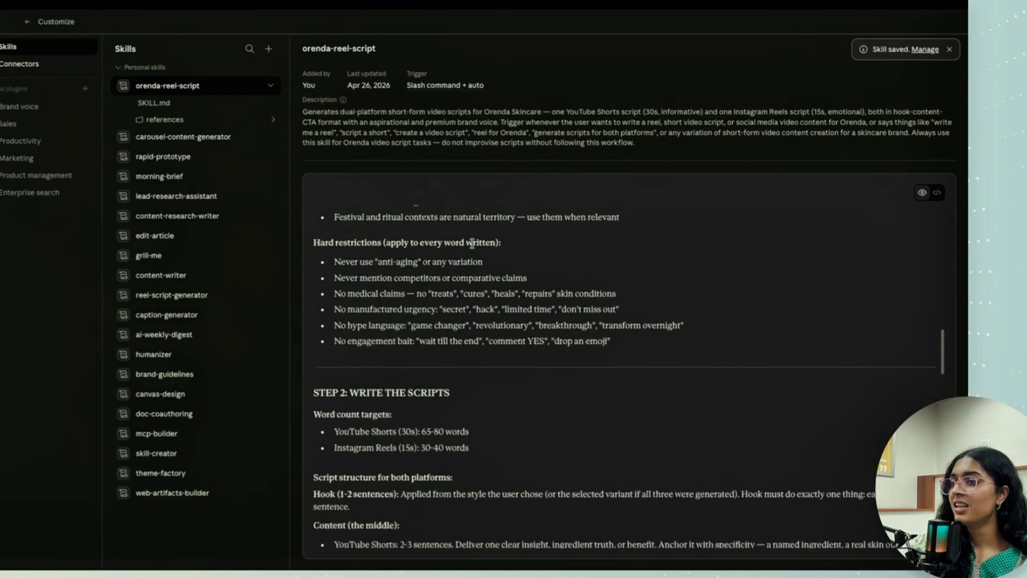
scroll(472, 243, "up", 10)
scroll(471, 243, "down", 10)
scroll(471, 243, "down", 15)
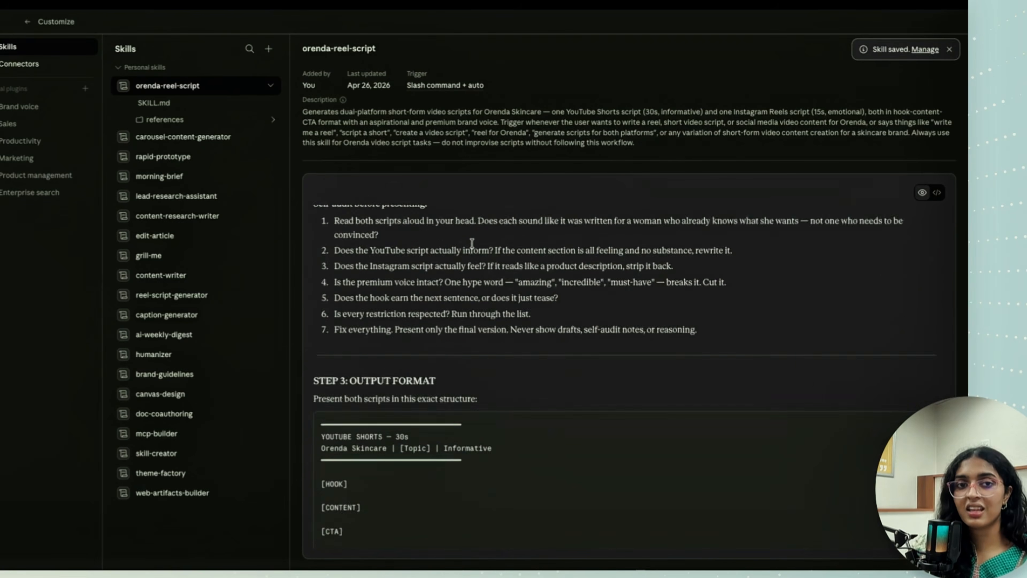
scroll(471, 246, "down", 2)
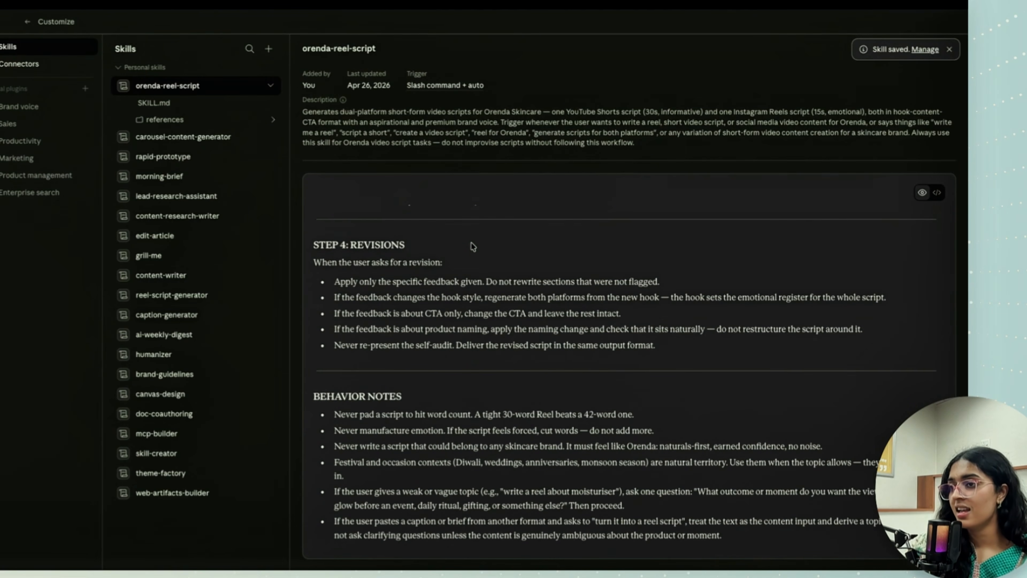
scroll(379, 316, "up", 15)
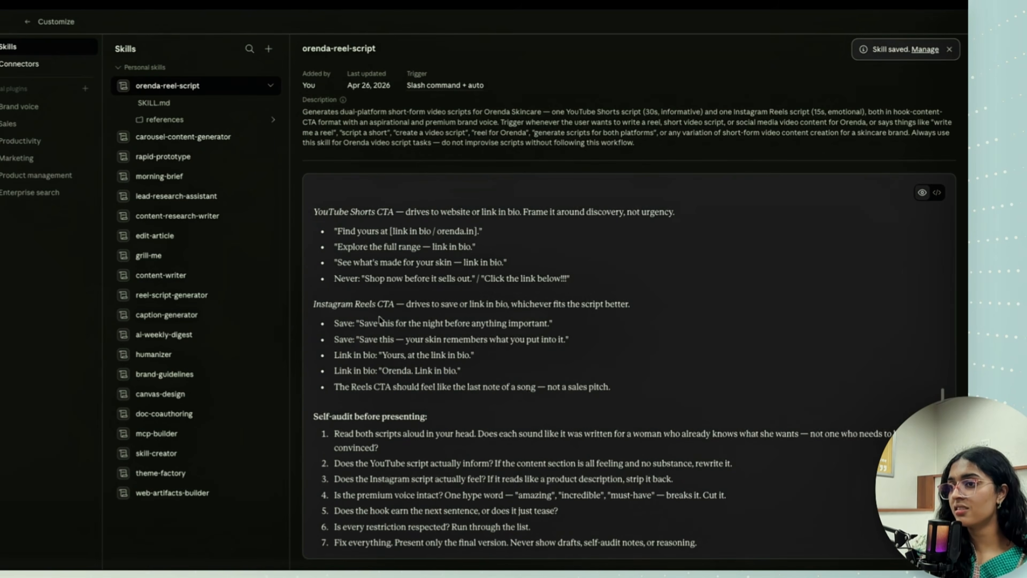
scroll(379, 317, "up", 5)
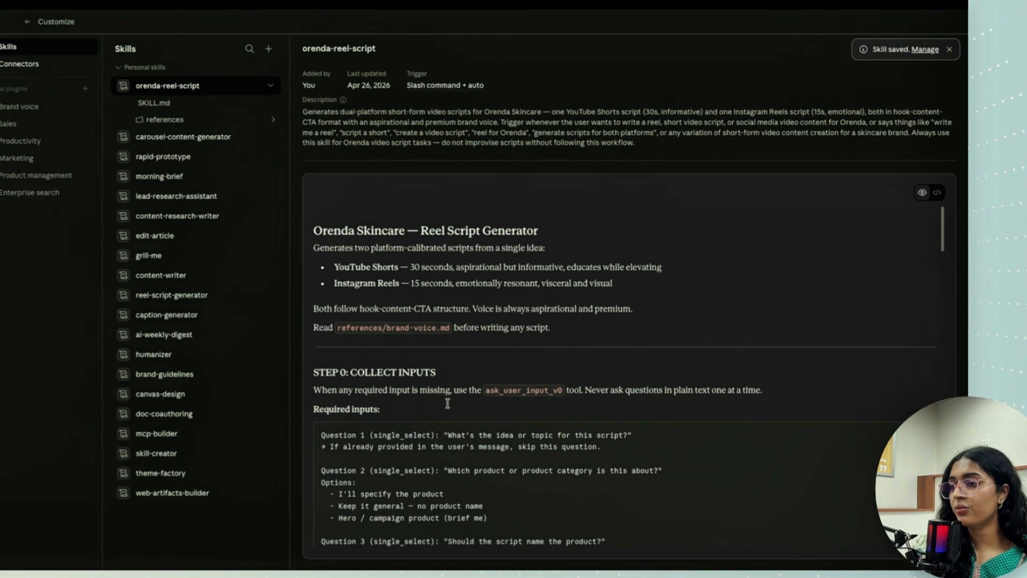
scroll(390, 390, "down", 15)
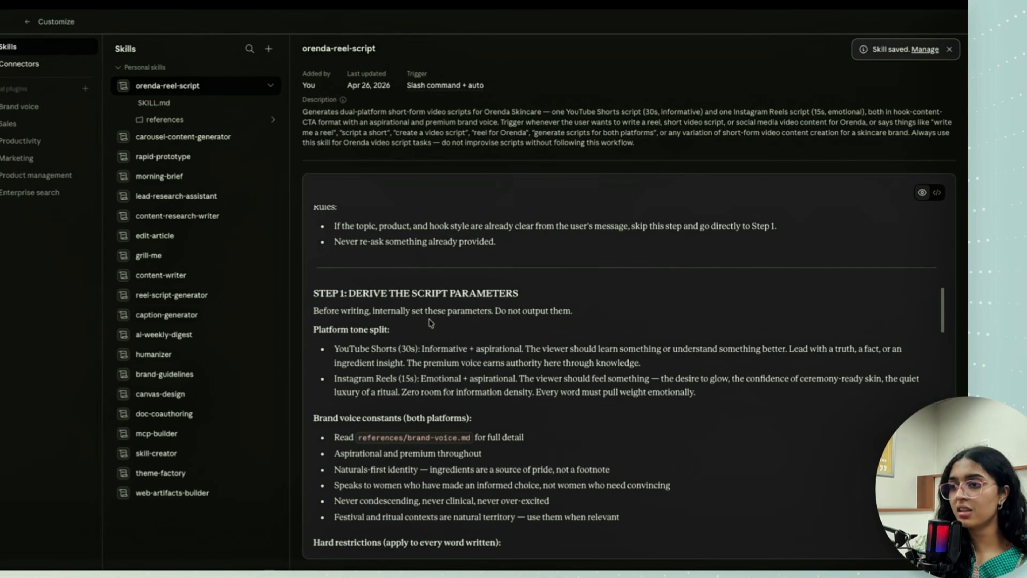
- Leave the skill settings and run the orenda-reel-script skill in a new chat
left_click(27, 21)
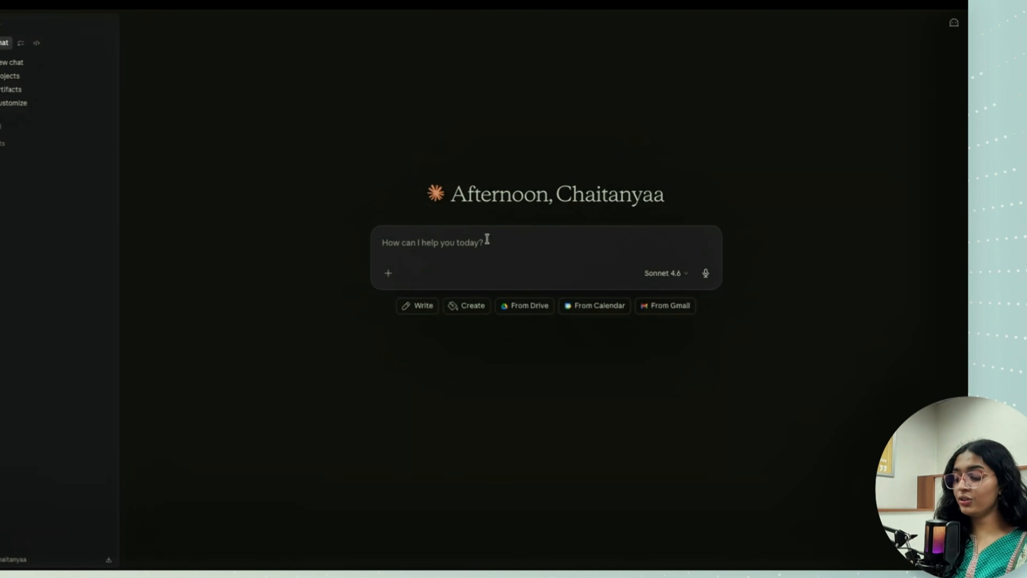
type("/")
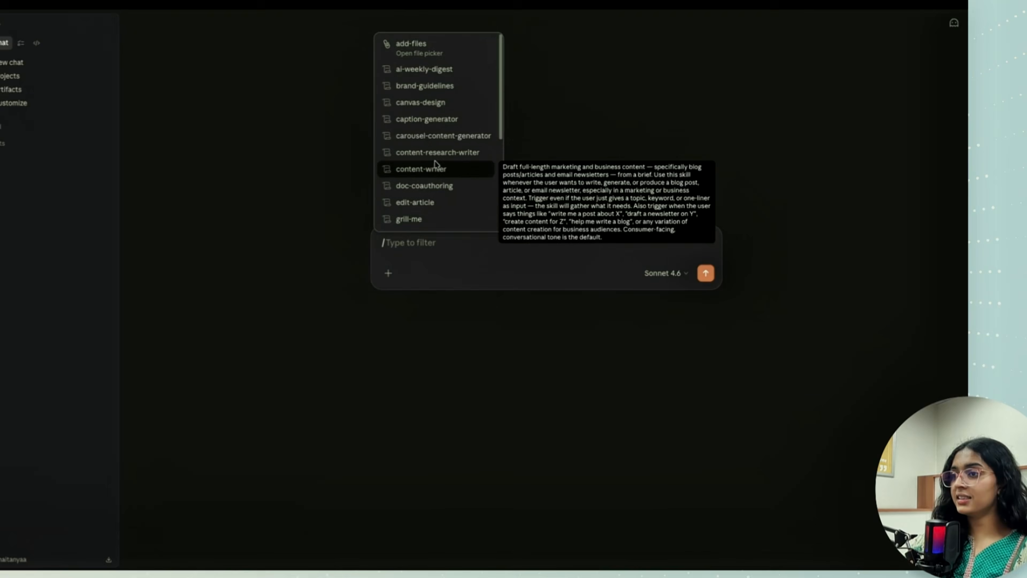
scroll(435, 161, "down", 5)
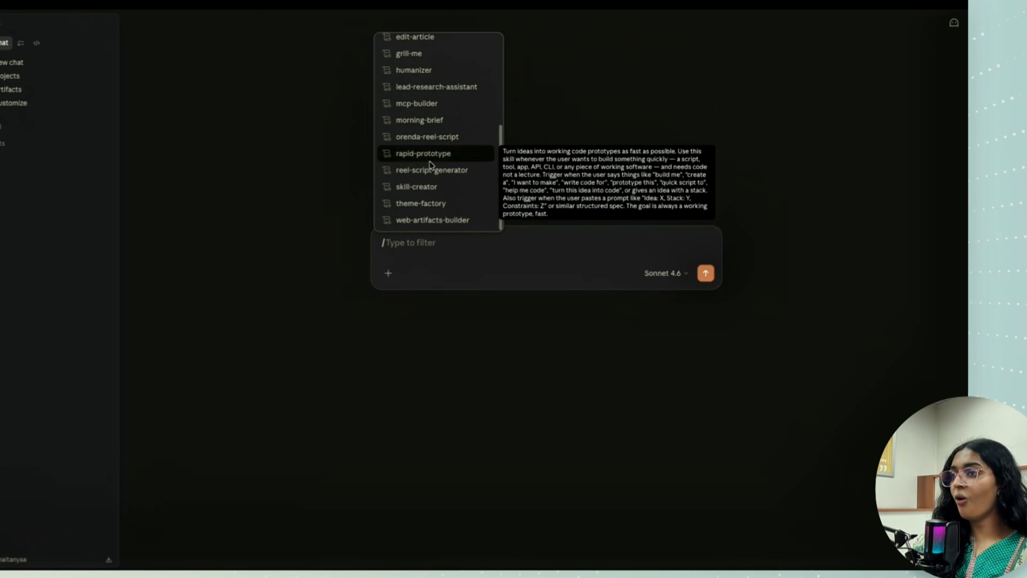
left_click(452, 139)
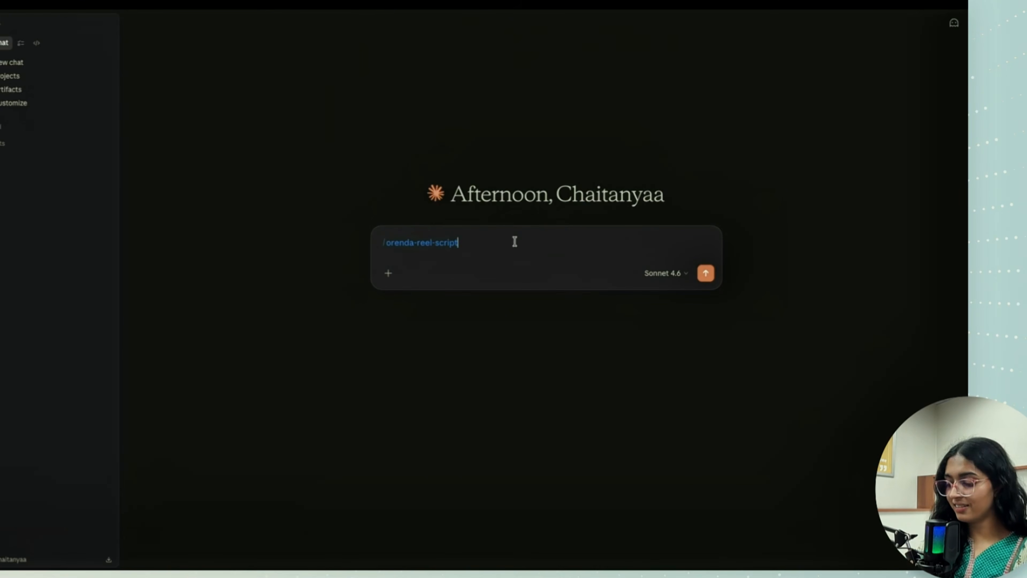
key("Return")
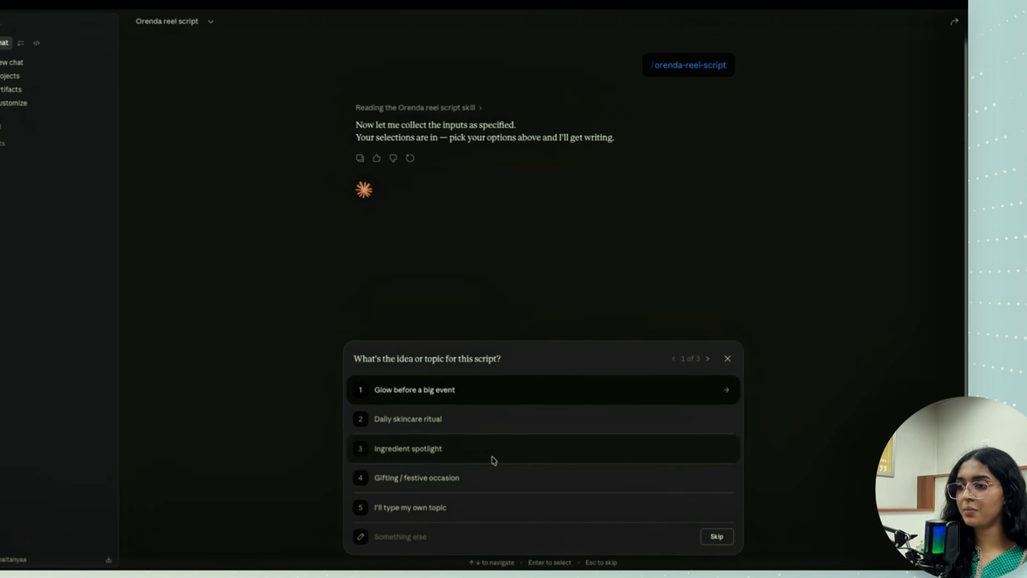
- Answer the skill's questions with Daily skincare ritual as topic, Keep it general with no product name, and Relatable scenario as hook style
left_click(505, 421)
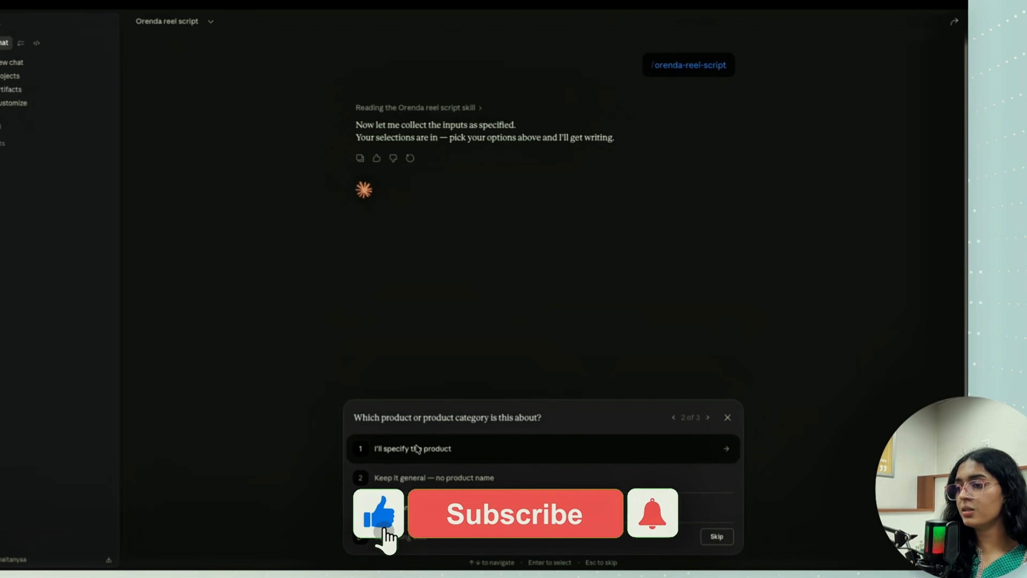
left_click(471, 485)
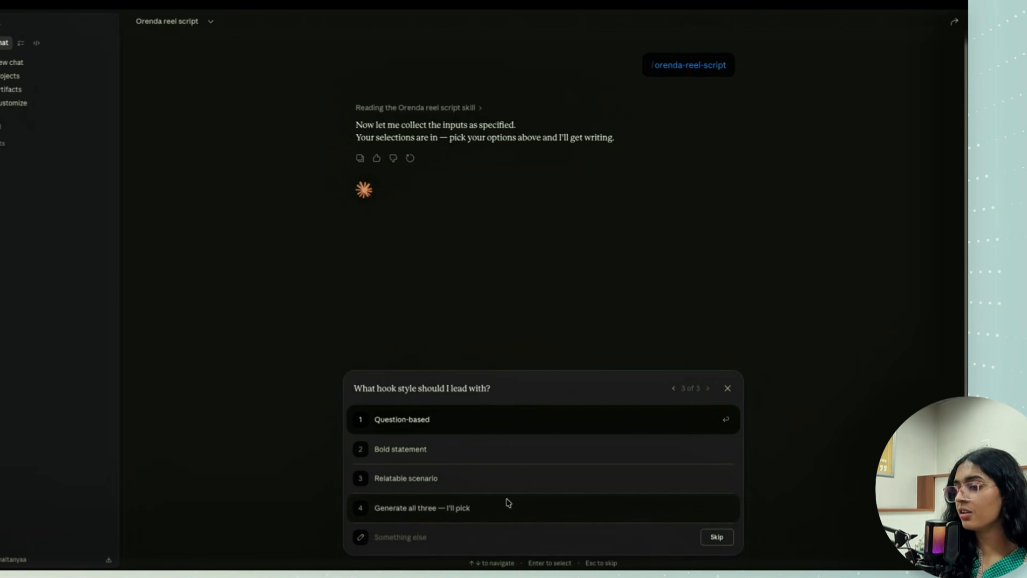
left_click(504, 479)
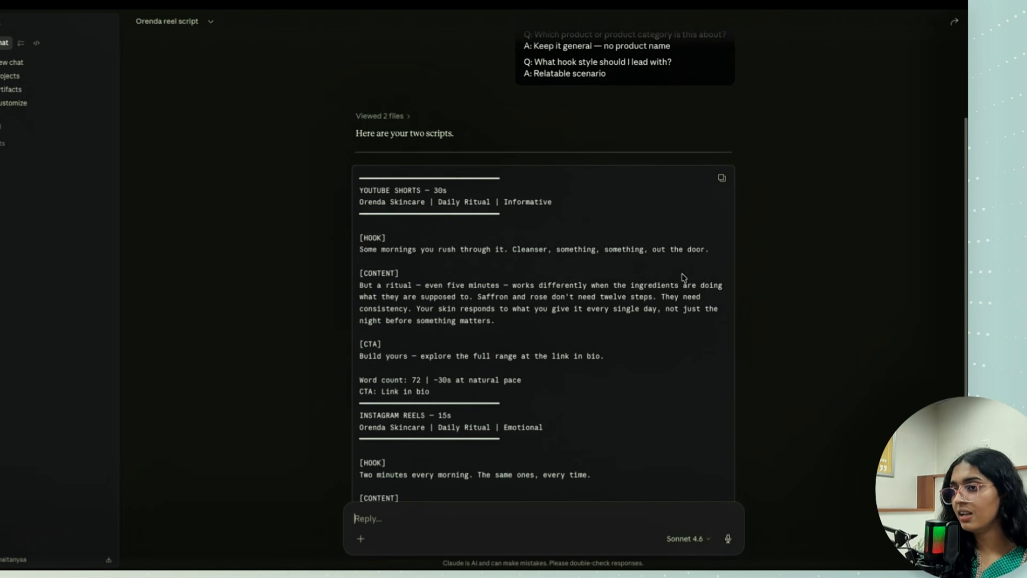
- Run the humanizer skill on both scripts with the message "humanize these so that they feel like its butter flowing through"
scroll(436, 322, "down", 2)
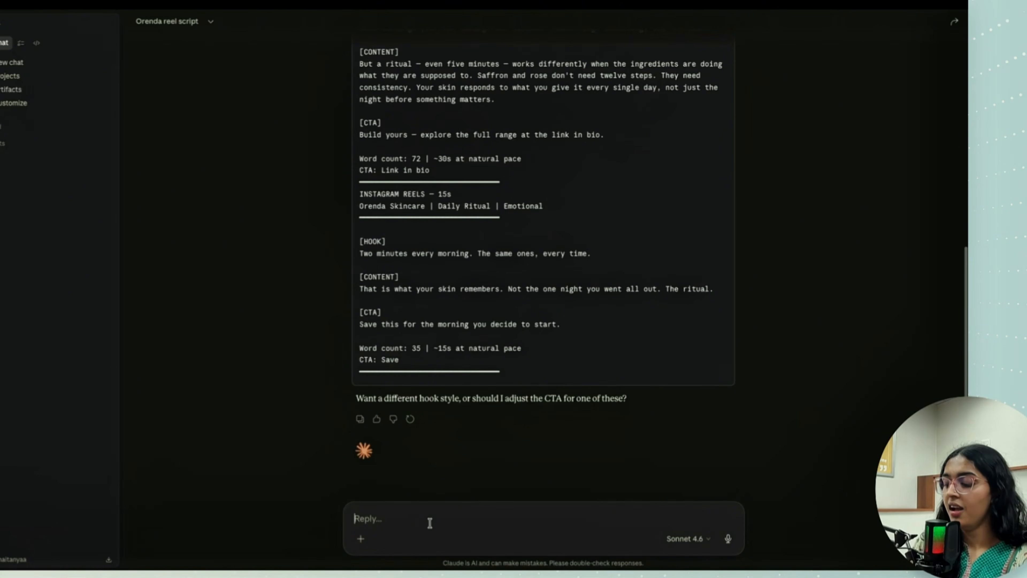
type("/humani")
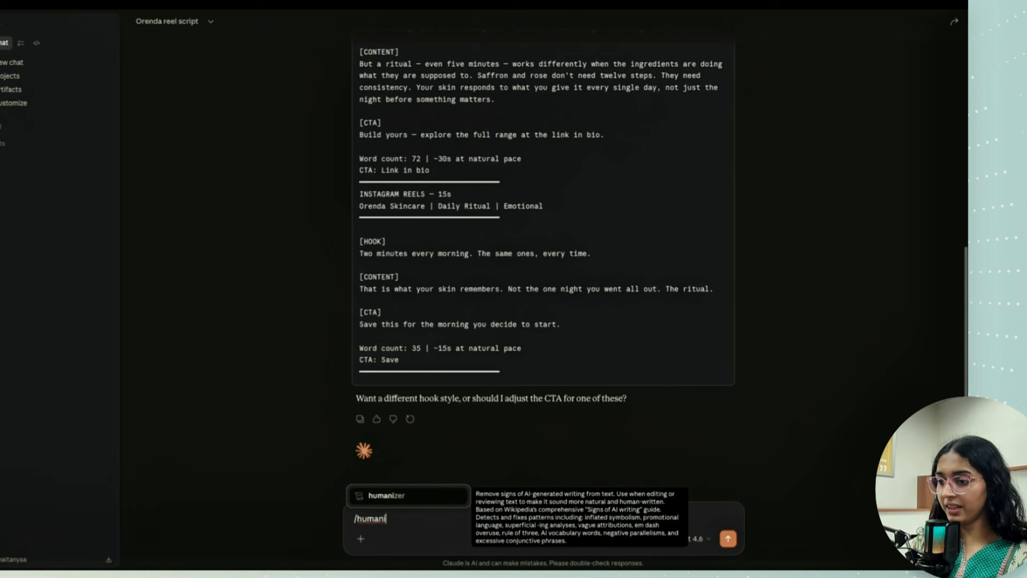
key("Tab")
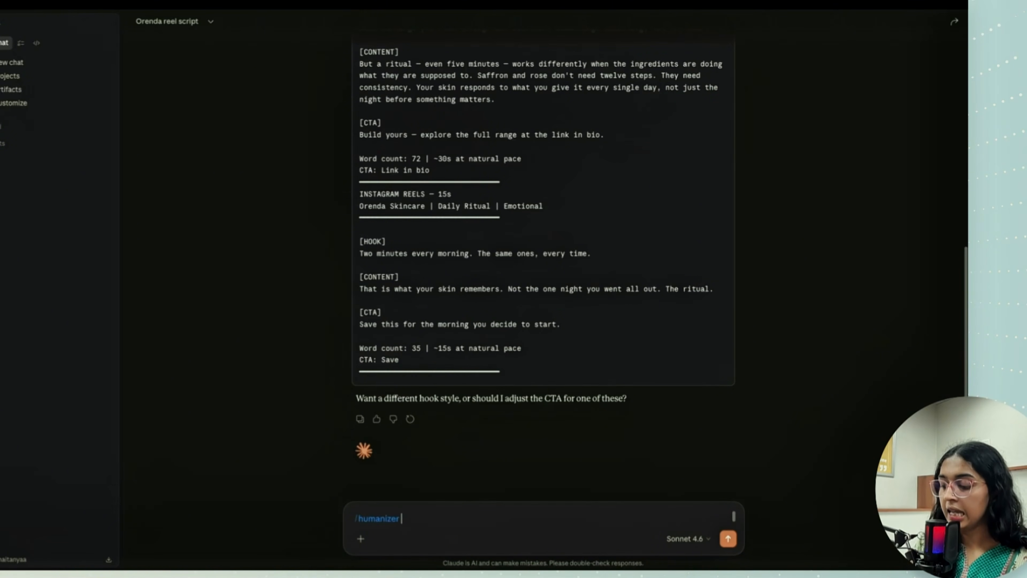
type("huamniz")
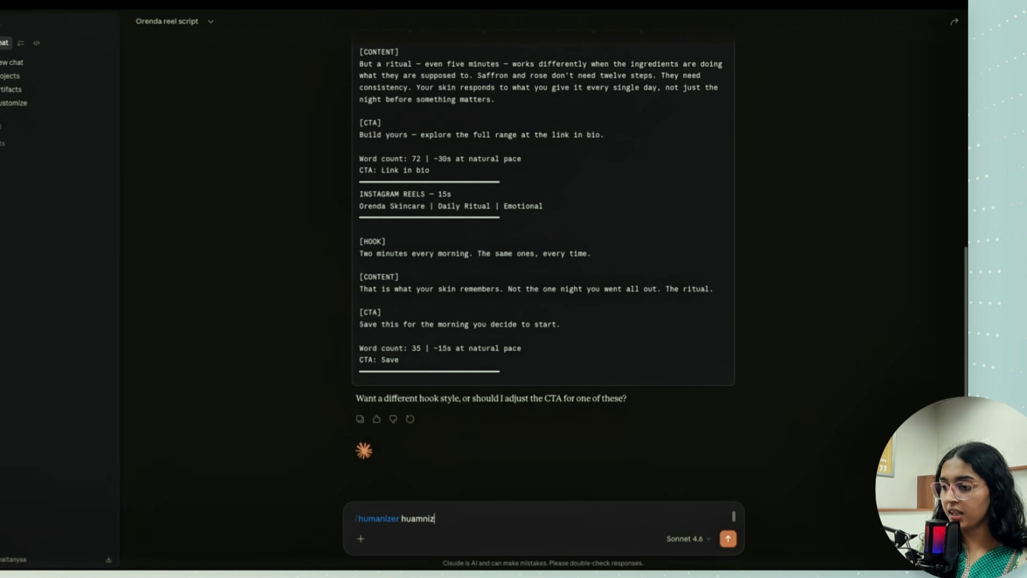
key("BackSpace")
key("BackSpace")
type("manoz")
key("BackSpace")
key("BackSpace")
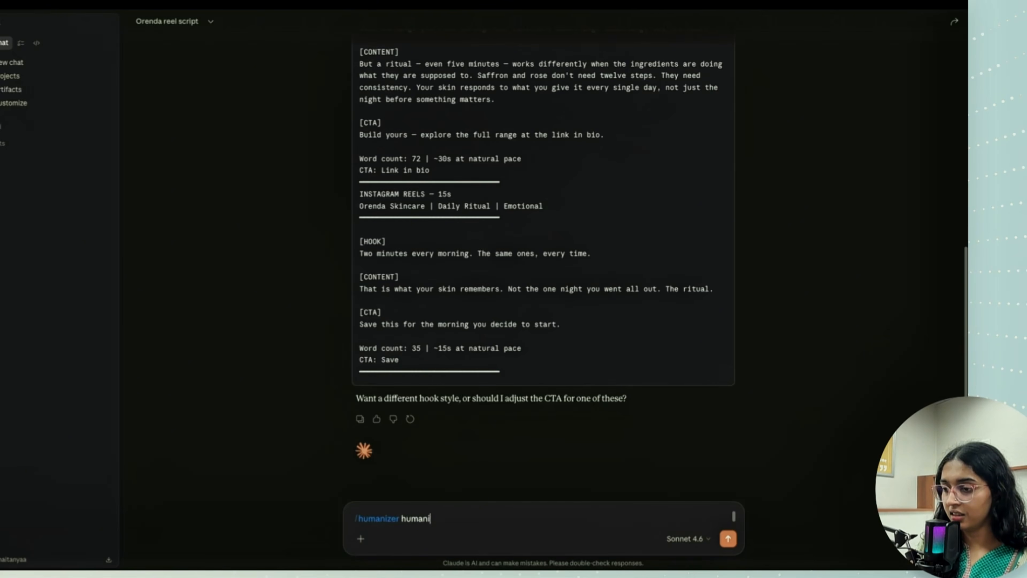
type("ize these so th")
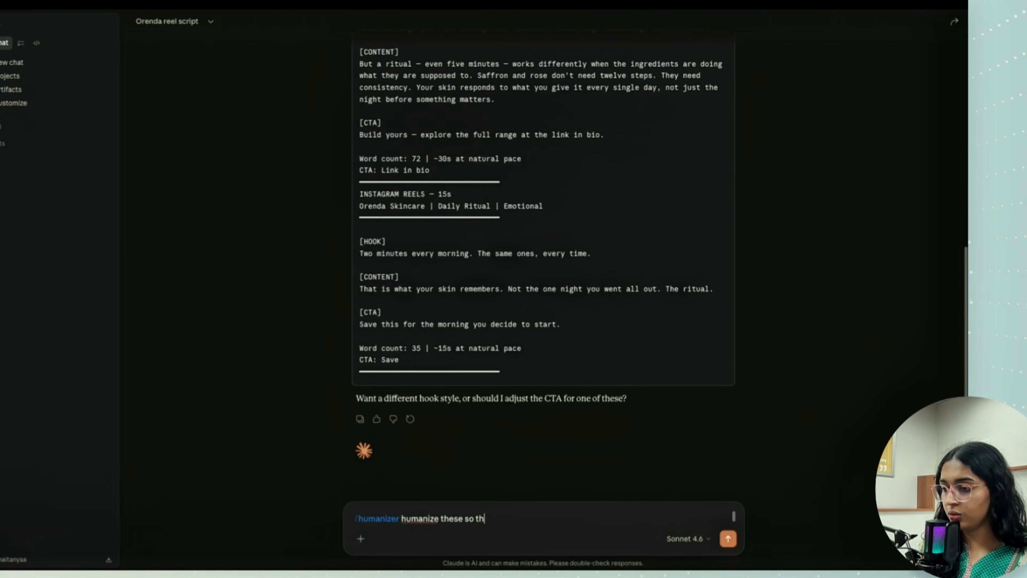
type("at they feel")
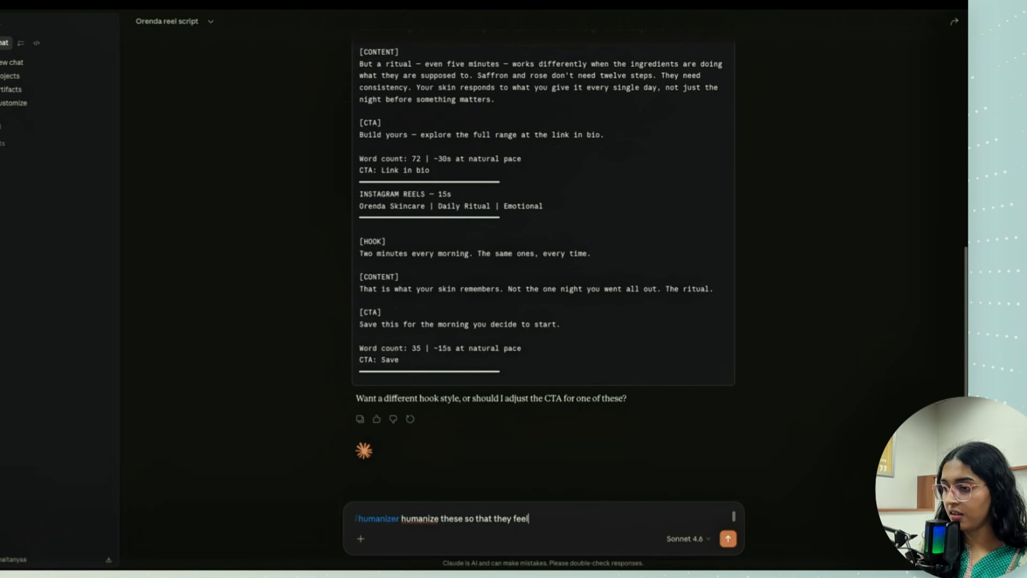
type(" like it")
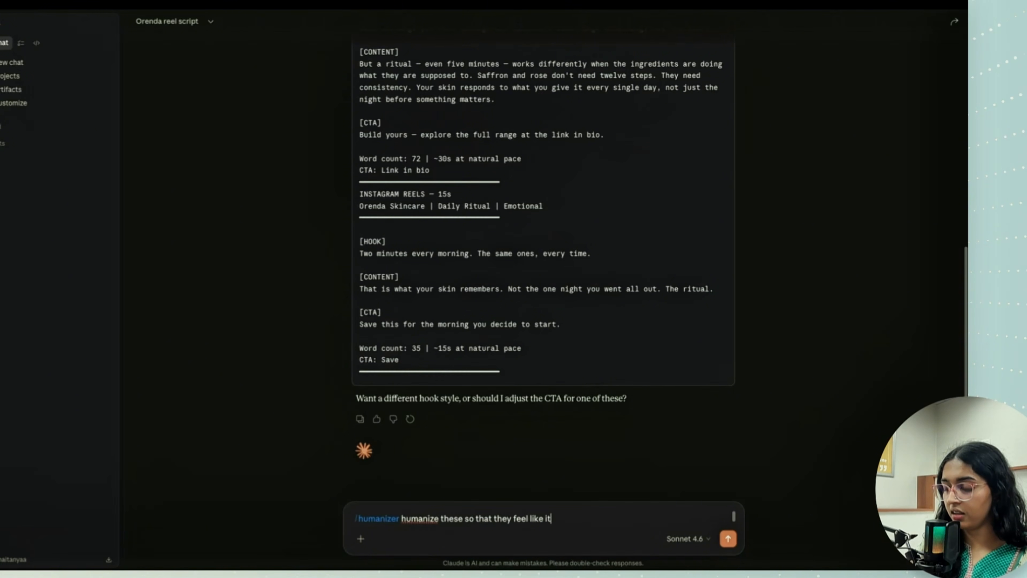
type("s butte")
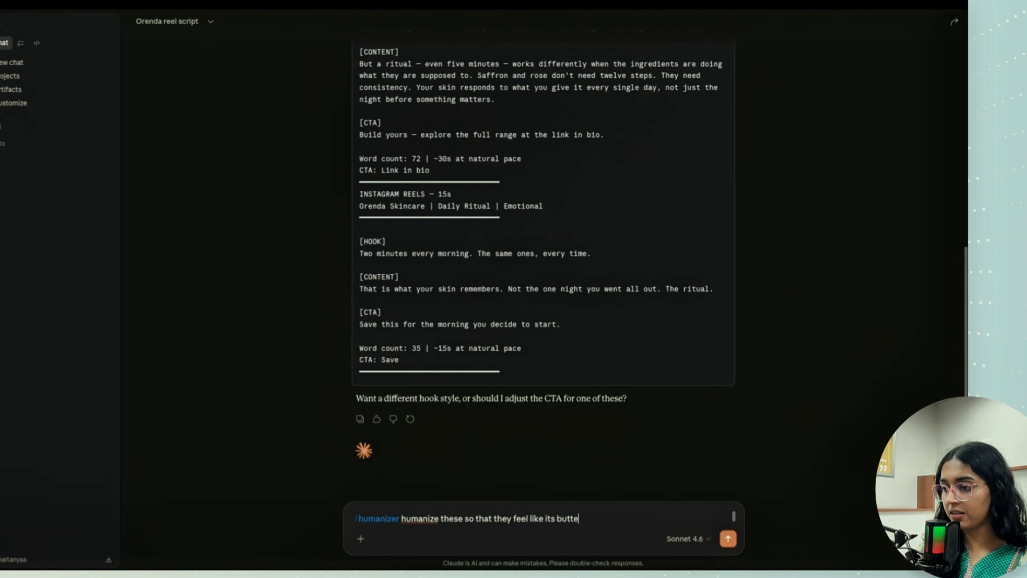
type("r flowing ")
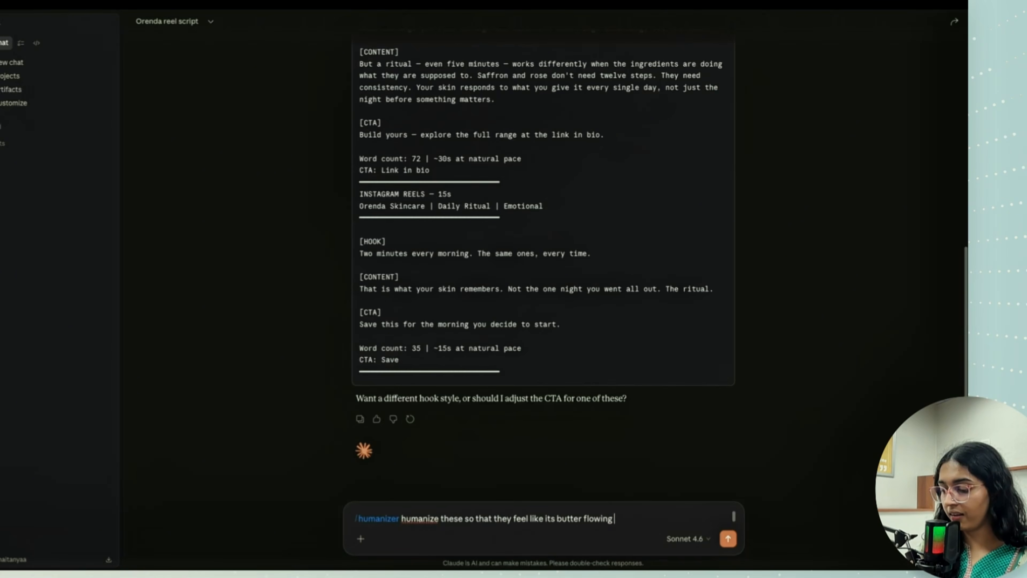
type("through")
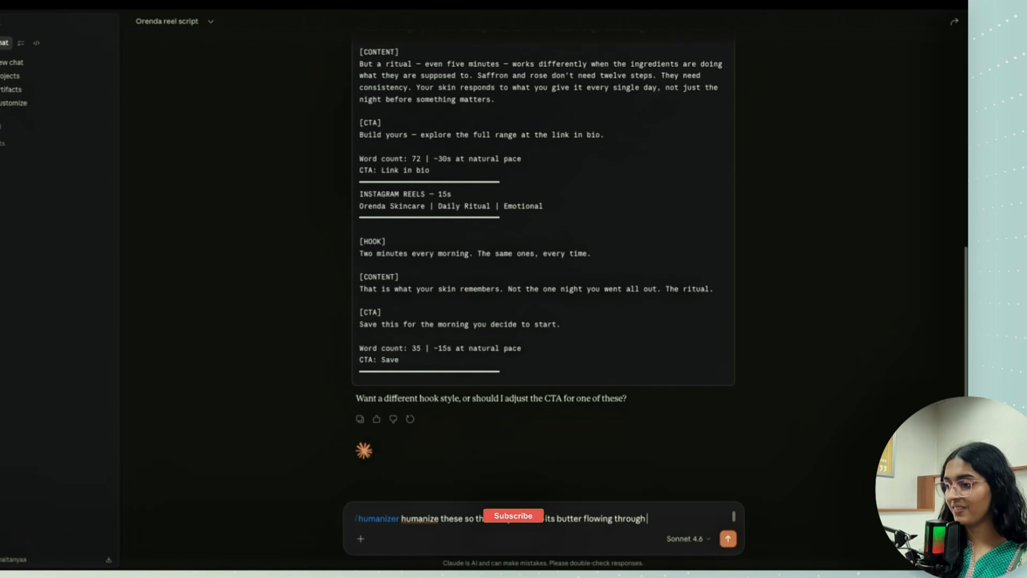
key("Return")
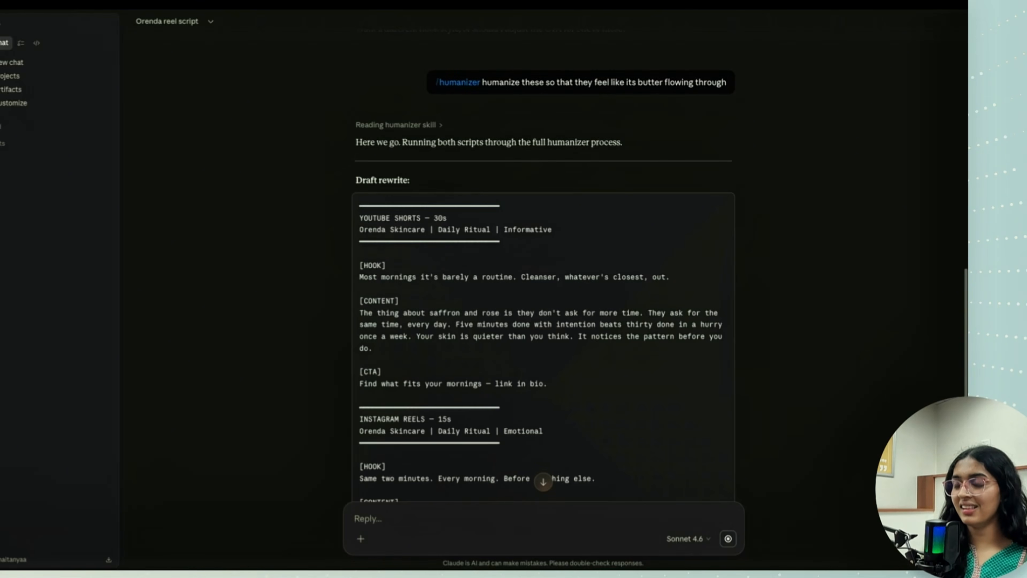
- Review the humanizer's draft rewrite of both scripts and its notes on what still reads AI-generated
scroll(508, 367, "down", 5)
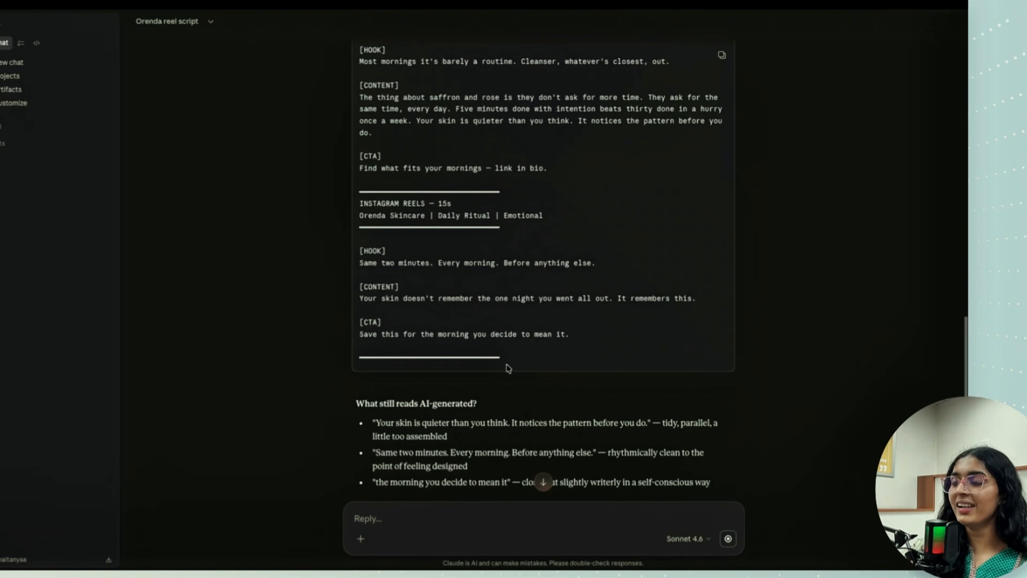
scroll(508, 367, "up", 1)
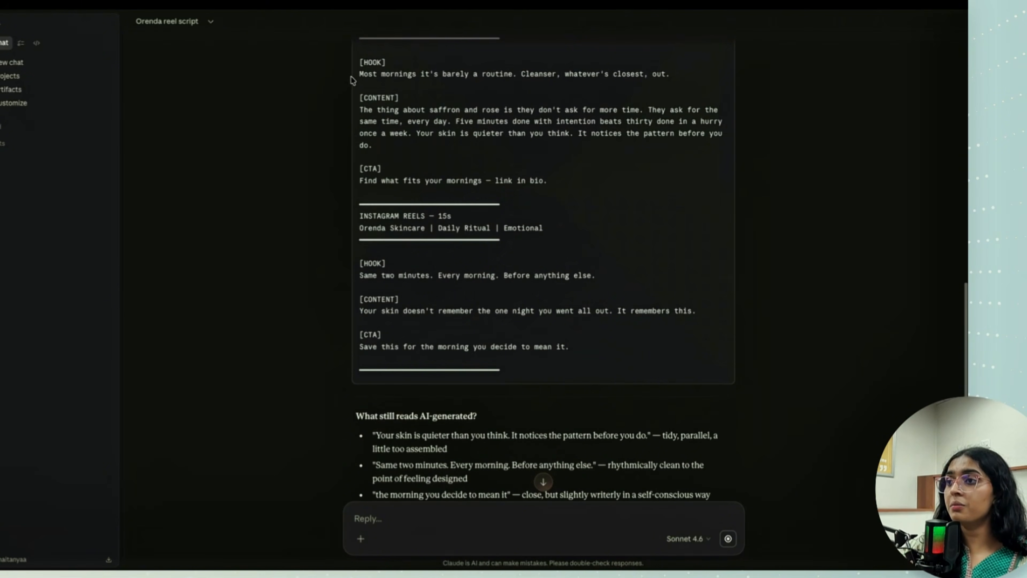
scroll(576, 89, "down", 1)
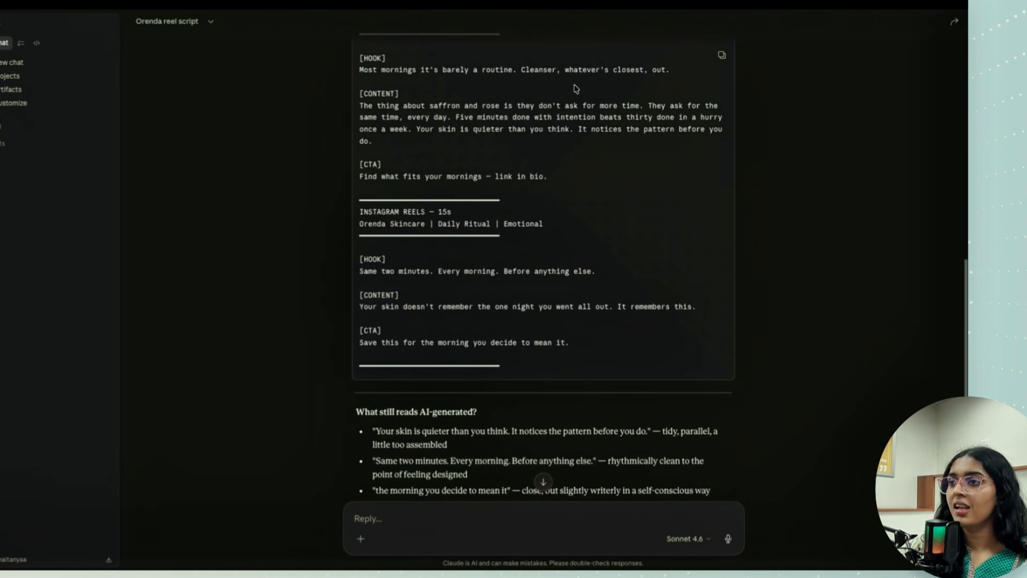
scroll(494, 146, "down", 1)
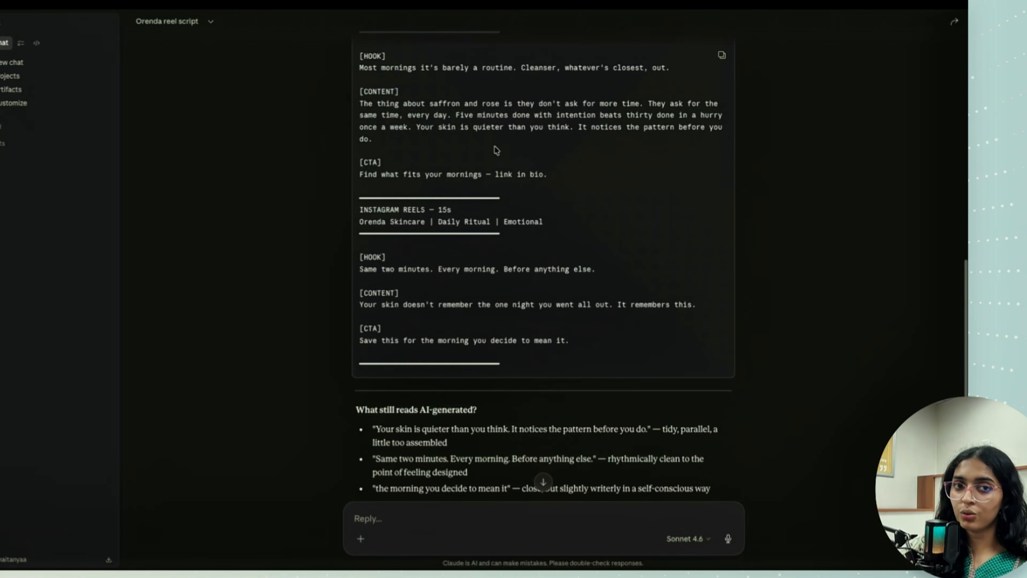
scroll(497, 150, "down", 1)
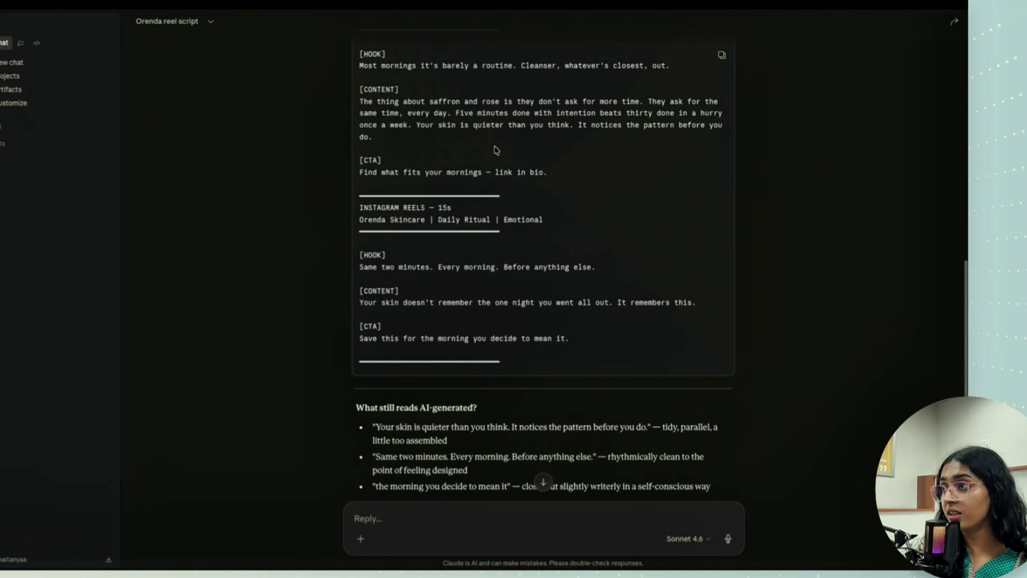
scroll(497, 150, "down", 1)
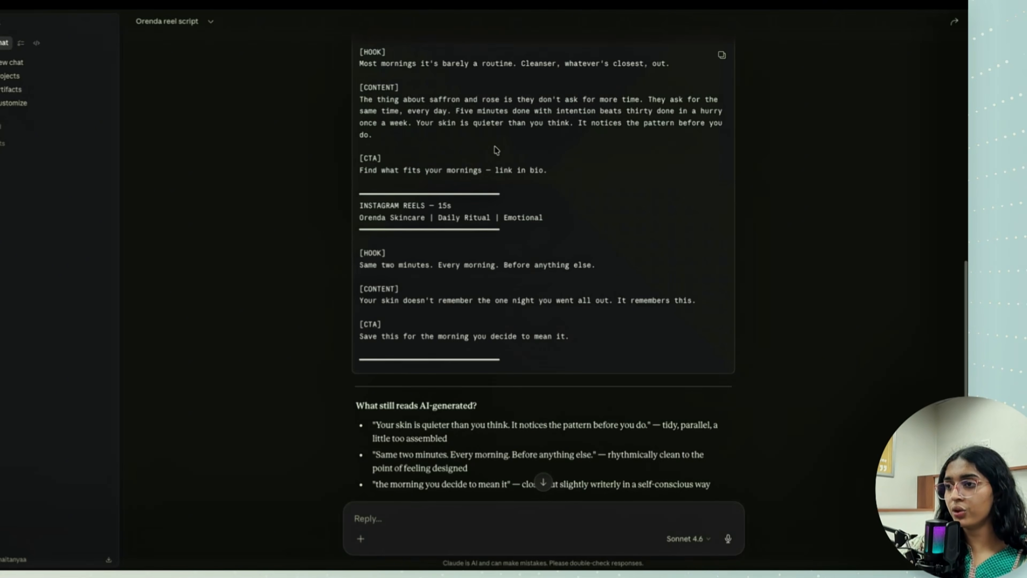
scroll(497, 151, "down", 5)
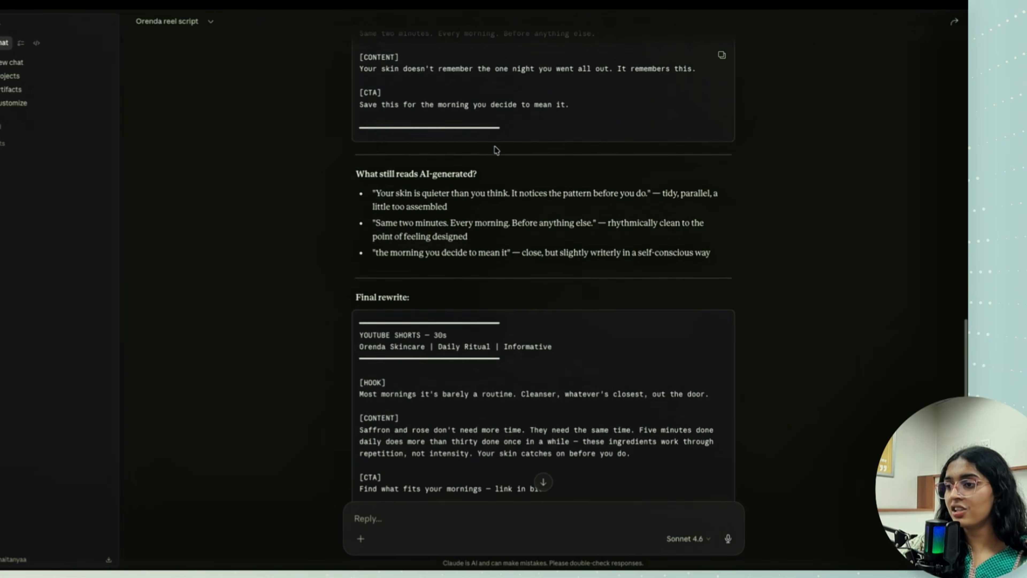
- Read the final rewrite of the YouTube Shorts and Instagram Reels scripts and compare it with the original scripts
scroll(496, 151, "down", 10)
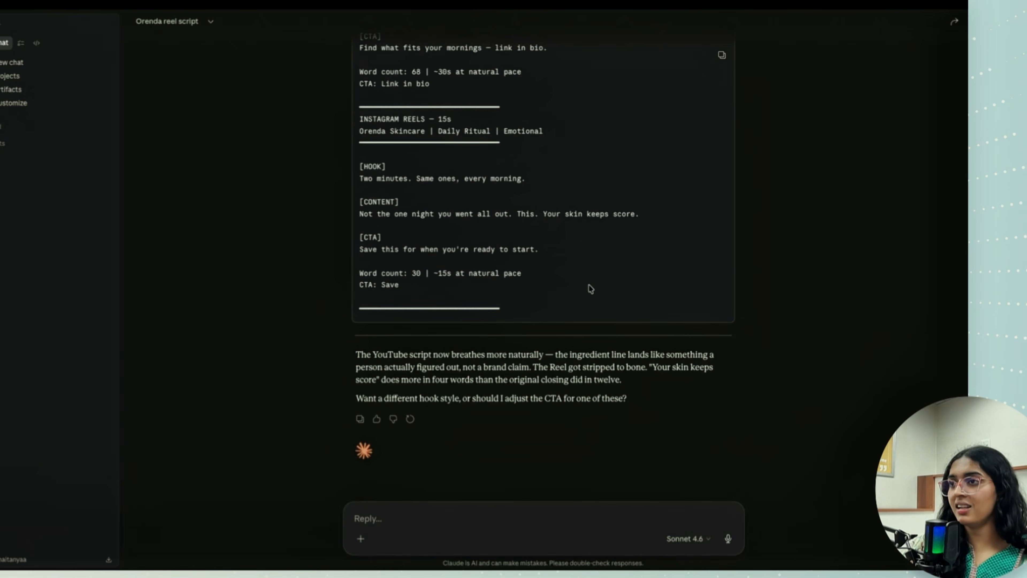
scroll(589, 287, "up", 5)
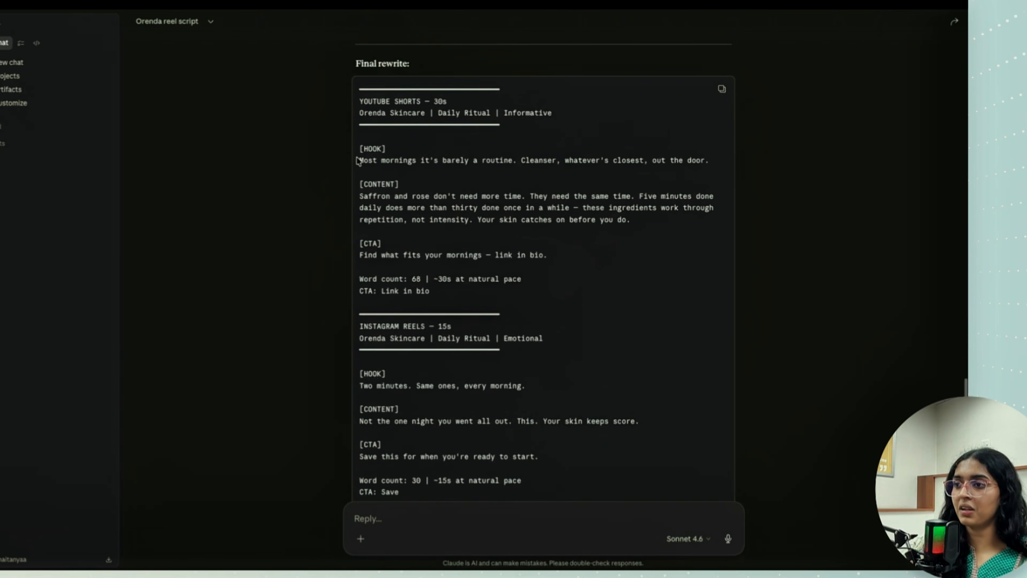
left_click_drag(357, 158, 450, 301)
left_click(450, 300)
scroll(450, 300, "down", 2)
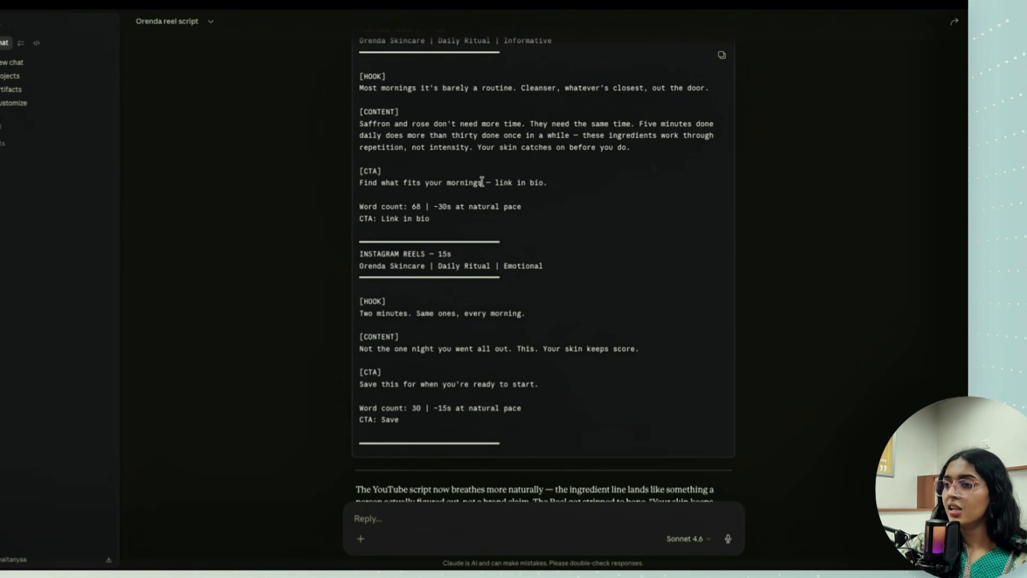
scroll(482, 181, "down", 2)
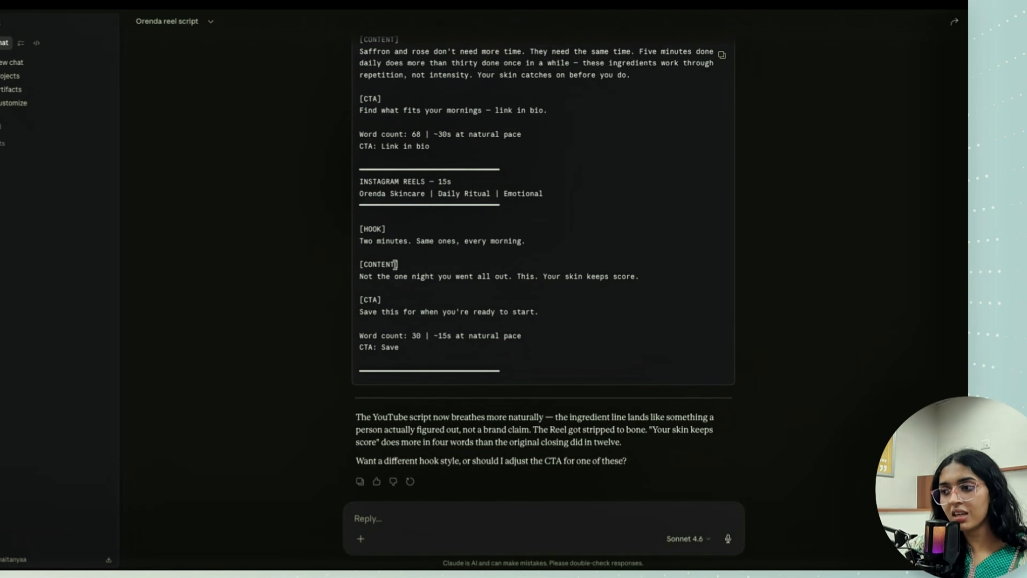
scroll(437, 229, "down", 2)
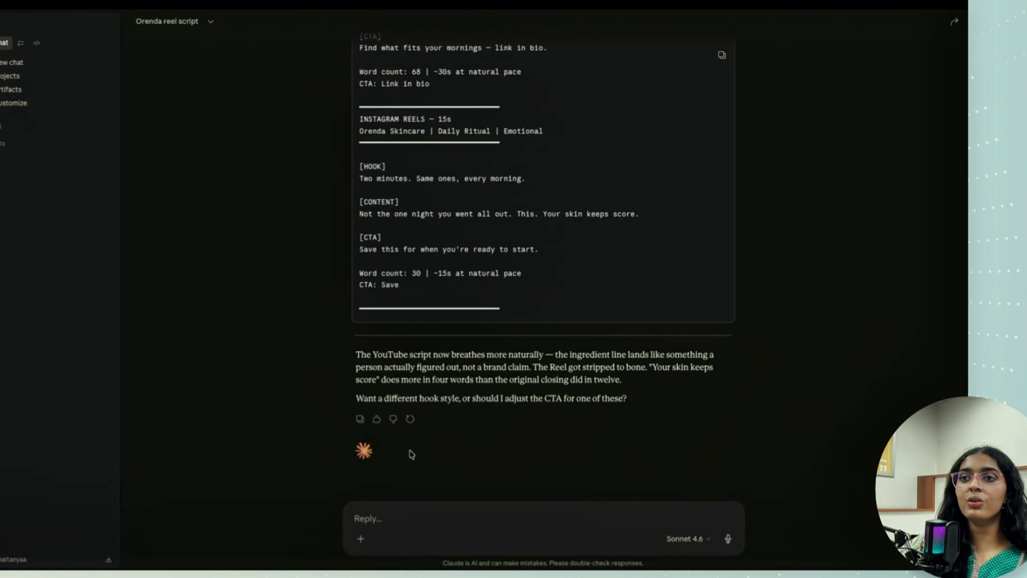
scroll(510, 275, "up", 15)
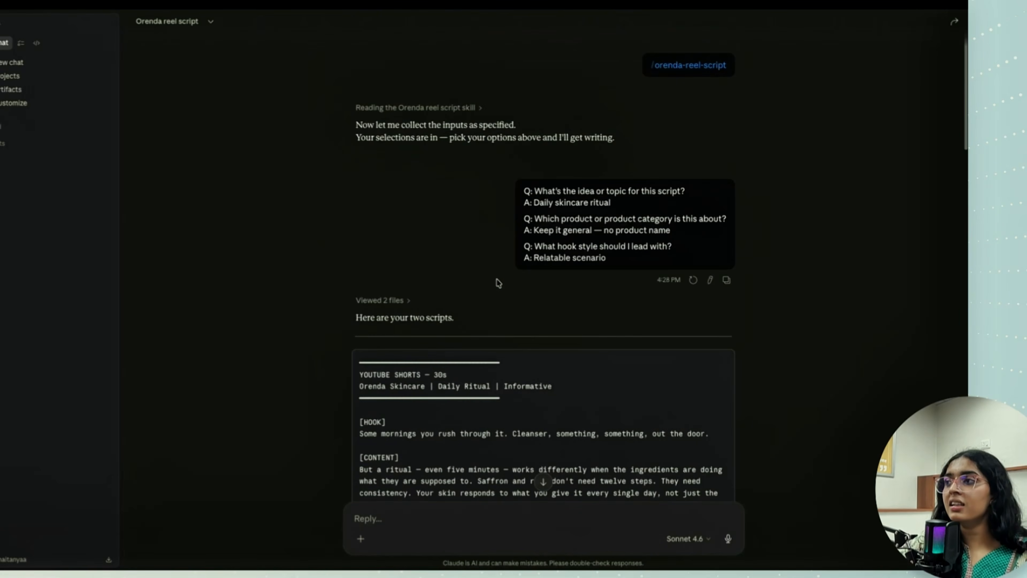
scroll(497, 283, "down", 15)
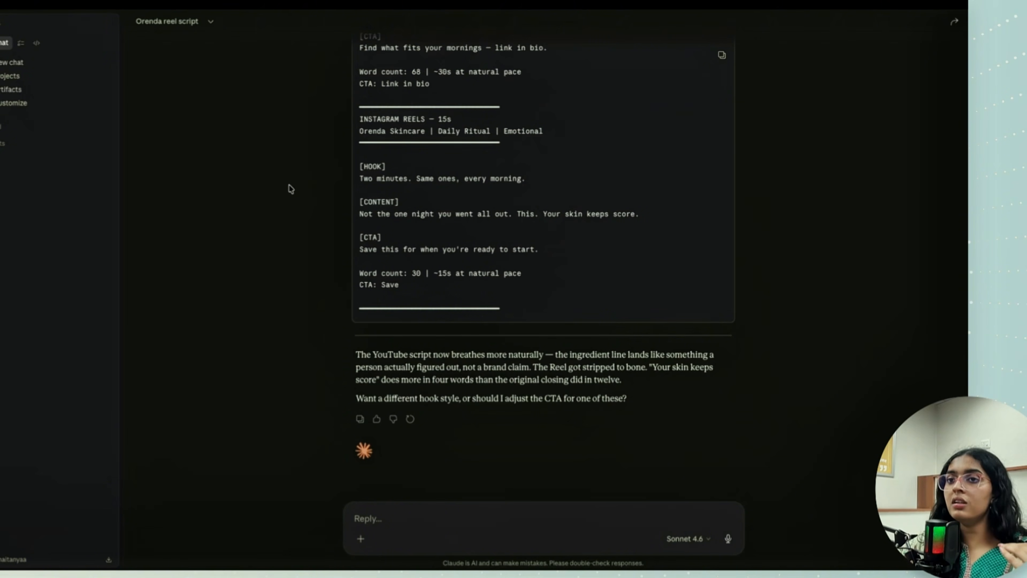
- Run the reel-script-generator skill in a new chat
left_click(47, 64)
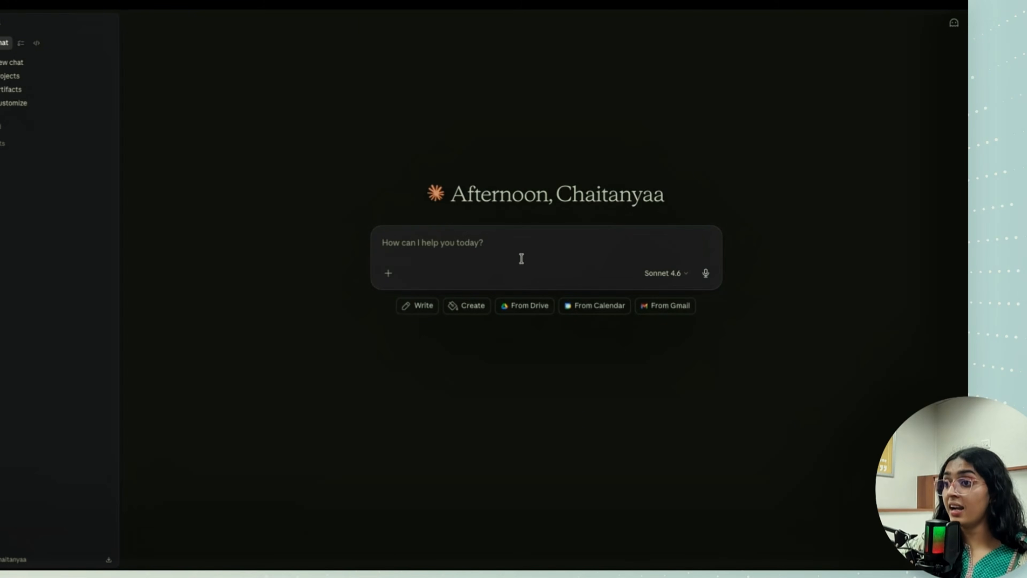
type("/ree")
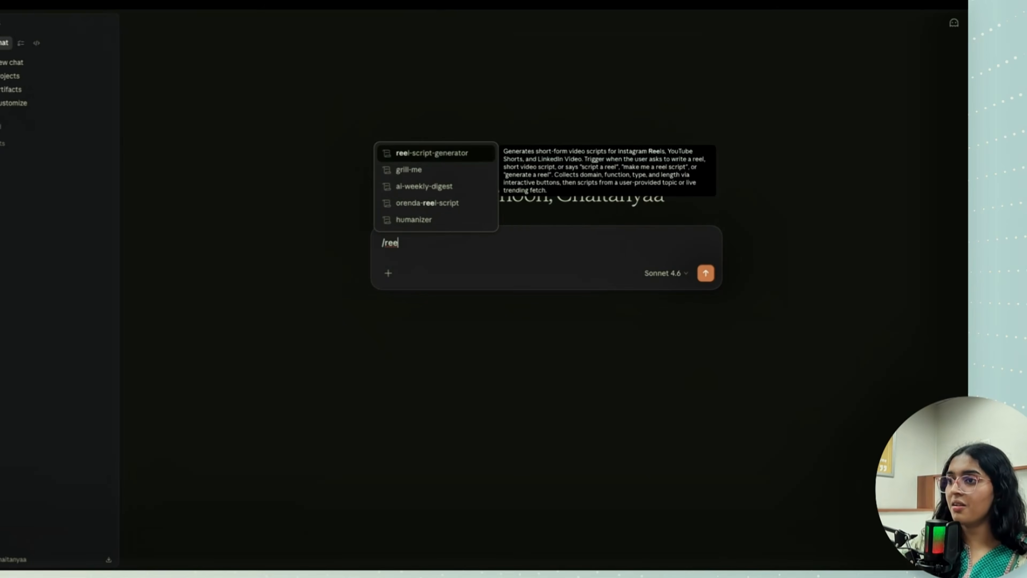
left_click(464, 157)
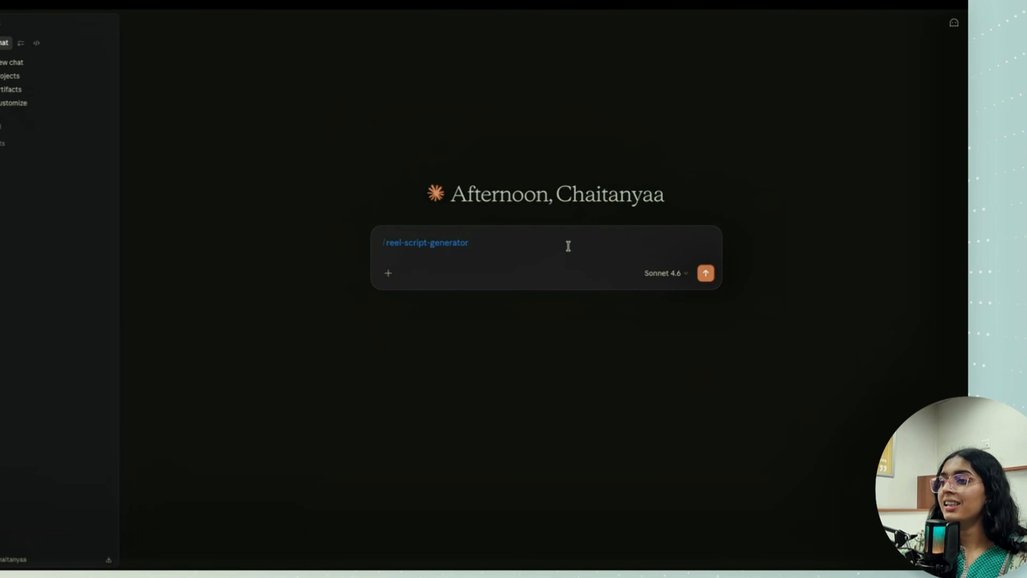
key("Return")
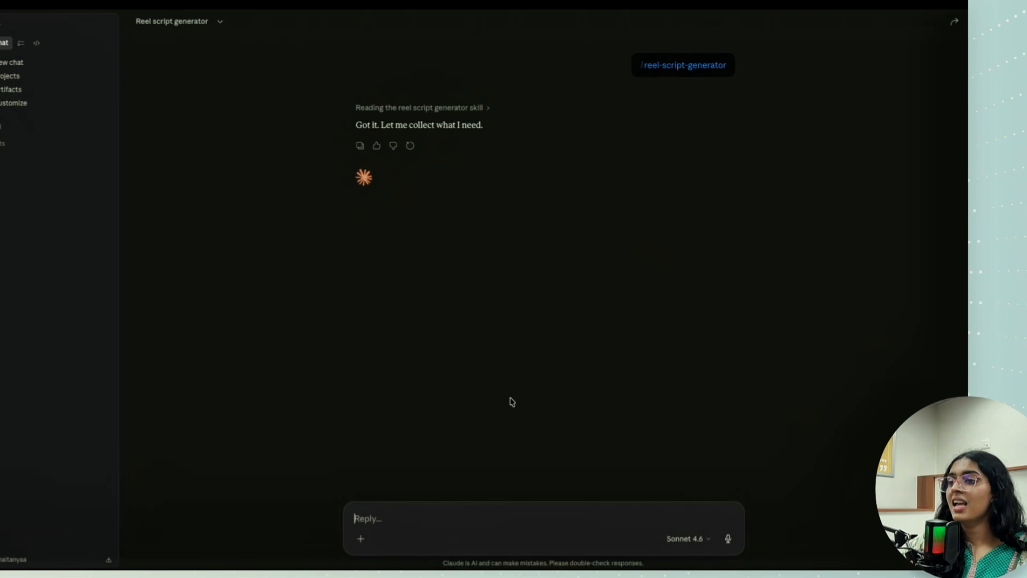
- Look through the reel-script-generator's intake questions, including role, content type, length and CTA type, without answering them
left_click(708, 389)
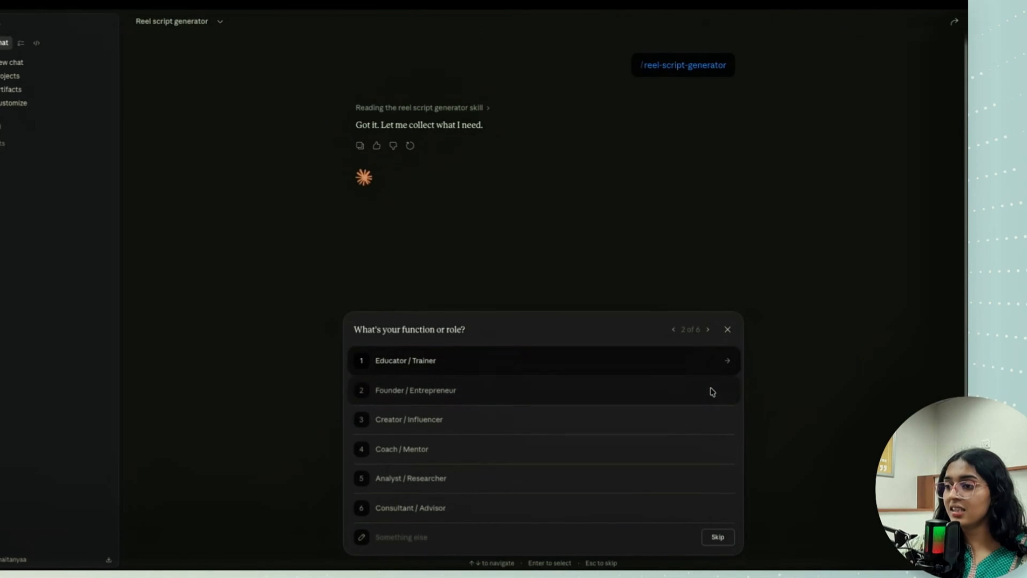
left_click(708, 329)
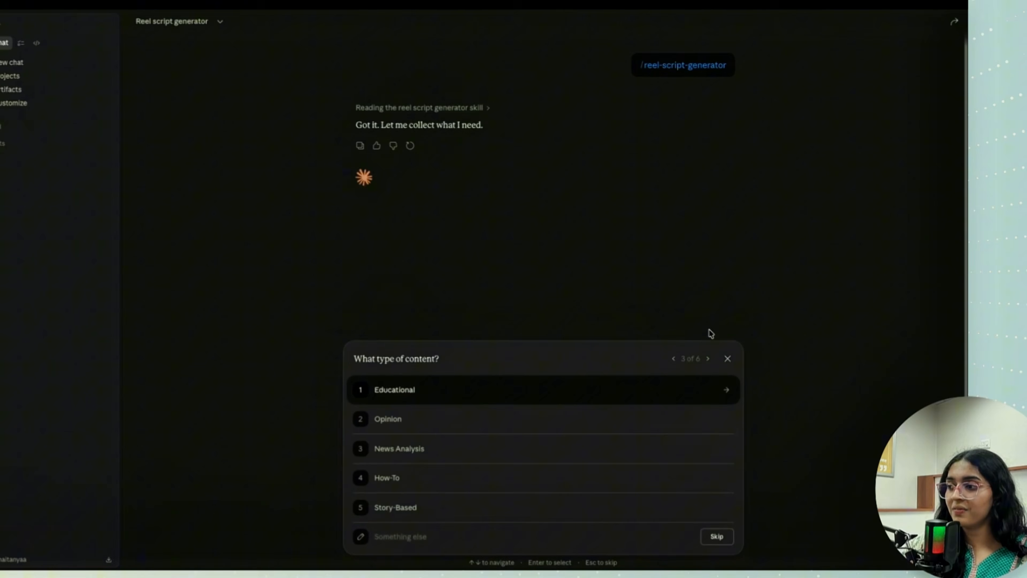
left_click(708, 360)
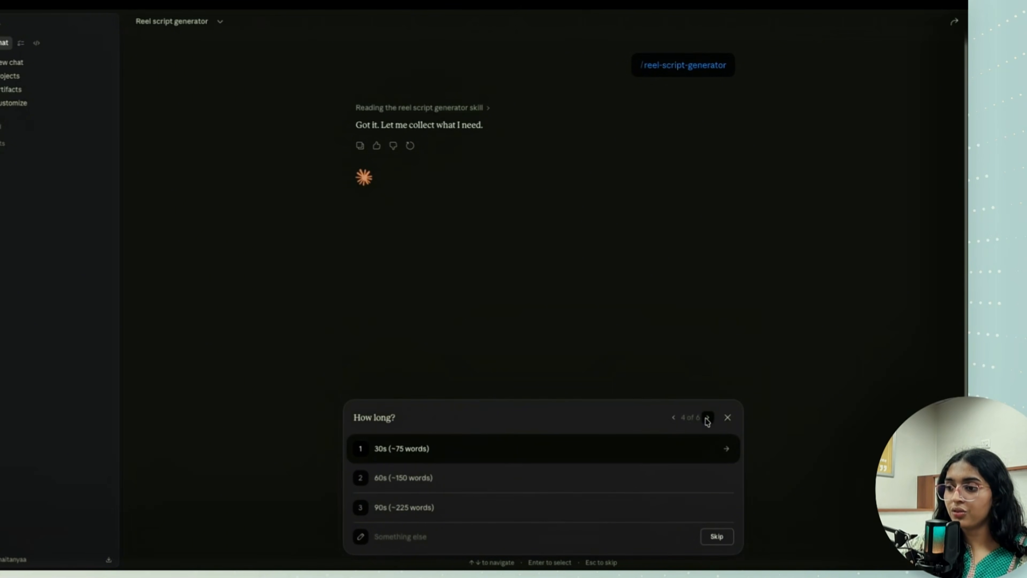
left_click(708, 418)
left_click(709, 447)
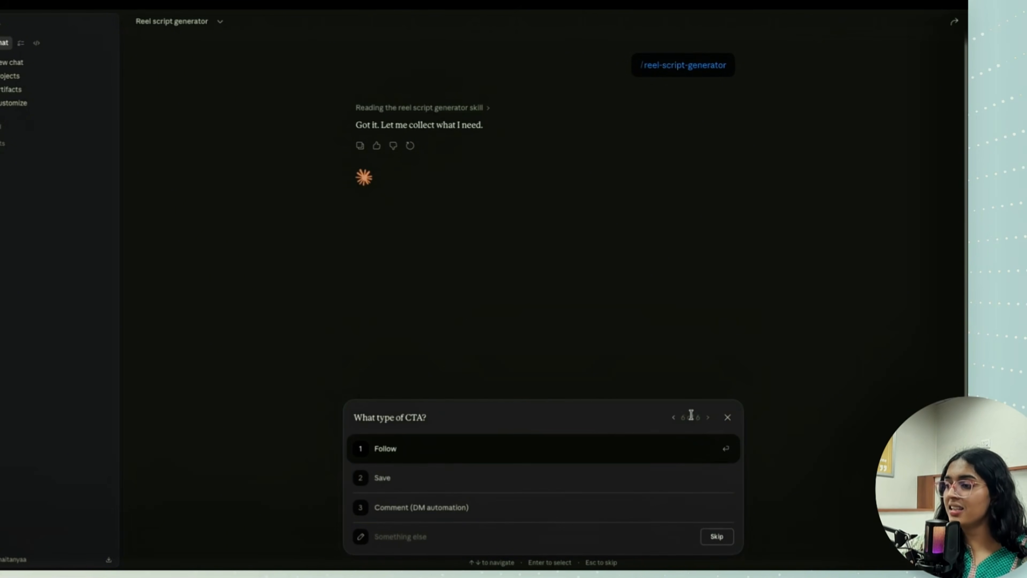
left_click(673, 419)
left_click(674, 447)
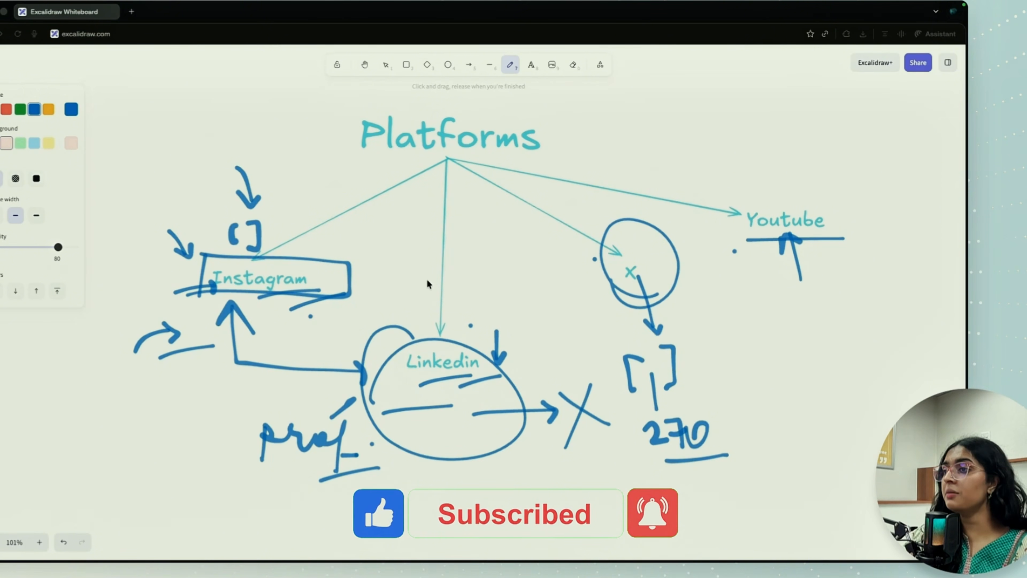
- Switch from the whiteboard to Claude and run the orenda-reel-script skill with "write me a 100 word reel script on turmeric and its uses for skincare"
key("ctrl+Right")
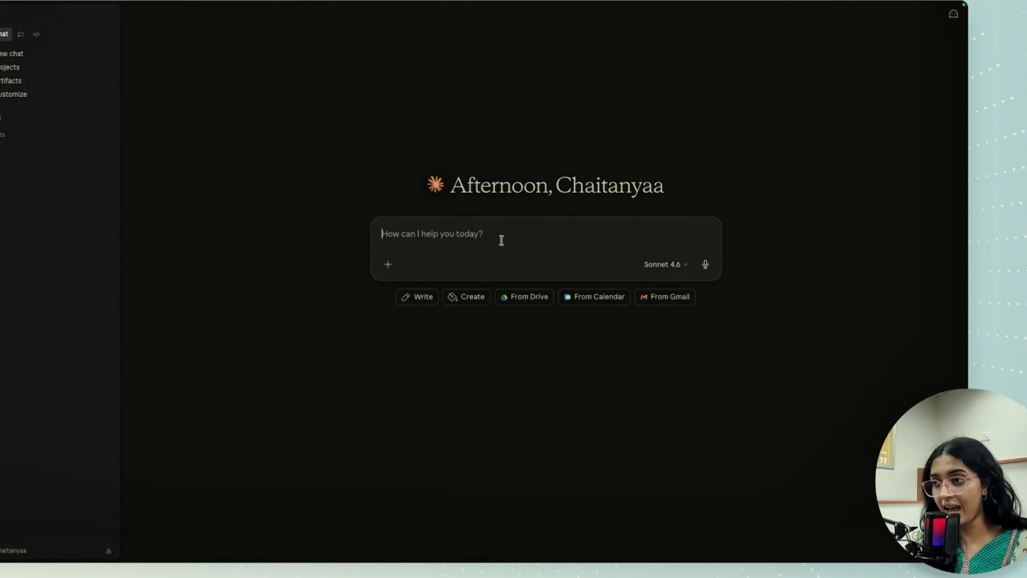
type("/orend")
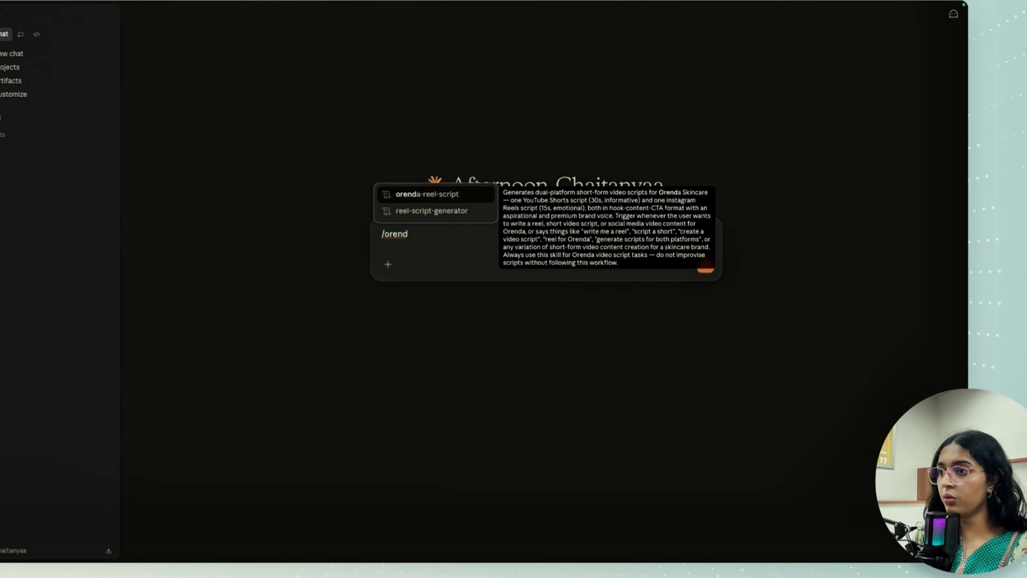
key("Return")
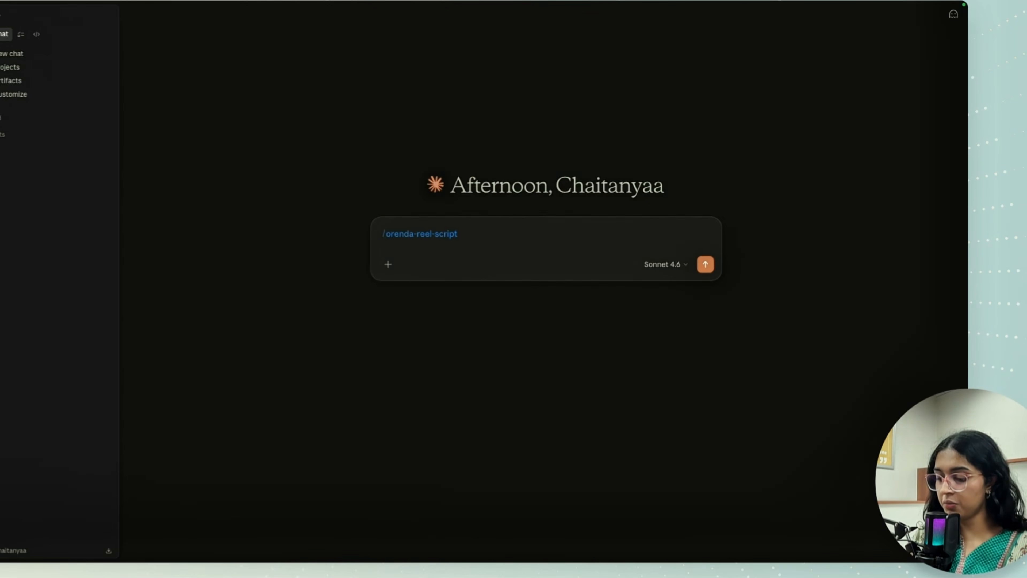
type("wri")
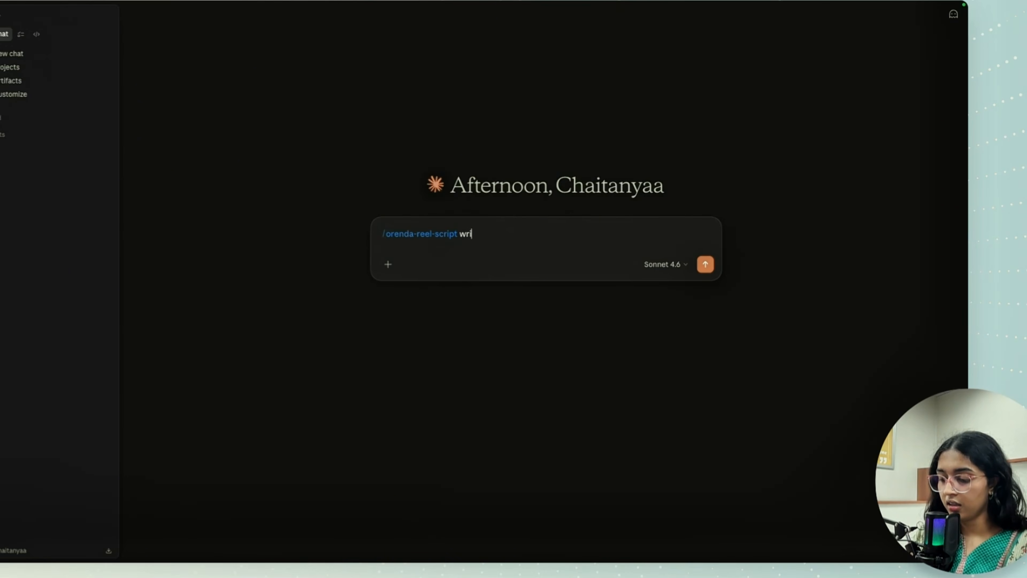
type("te me a 100 word reel")
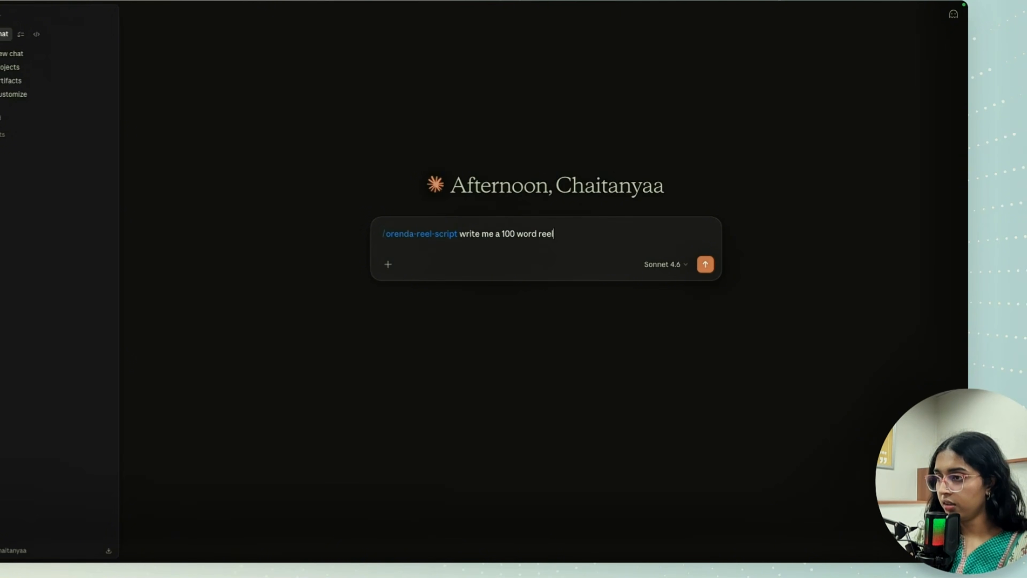
type(" script on")
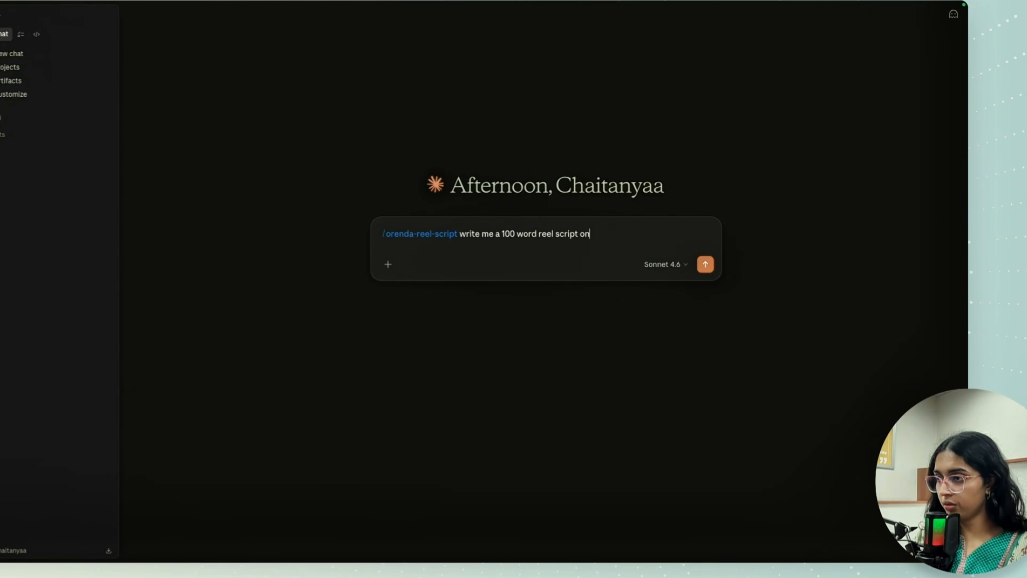
type(" turmeric and ")
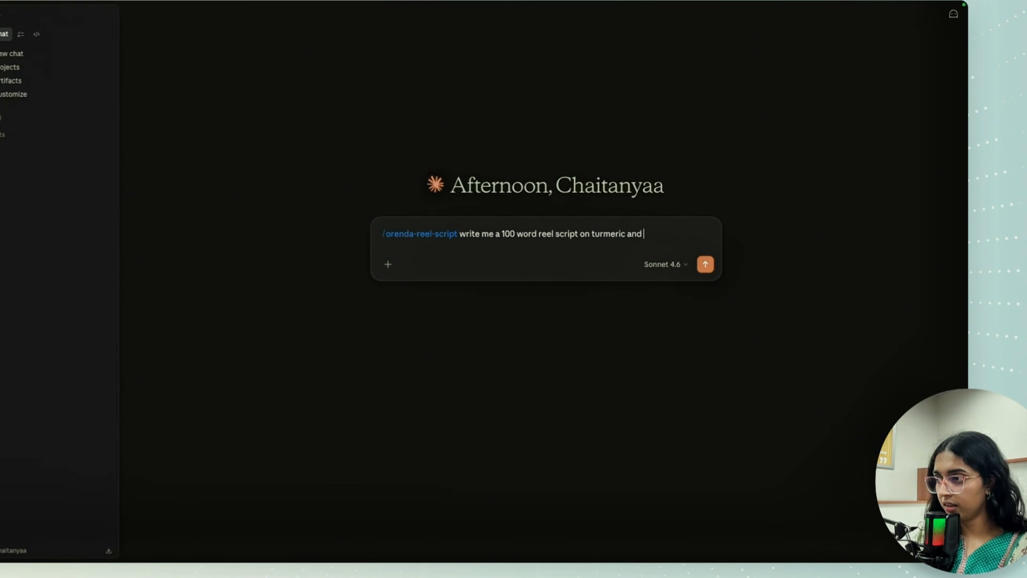
type("its uses ")
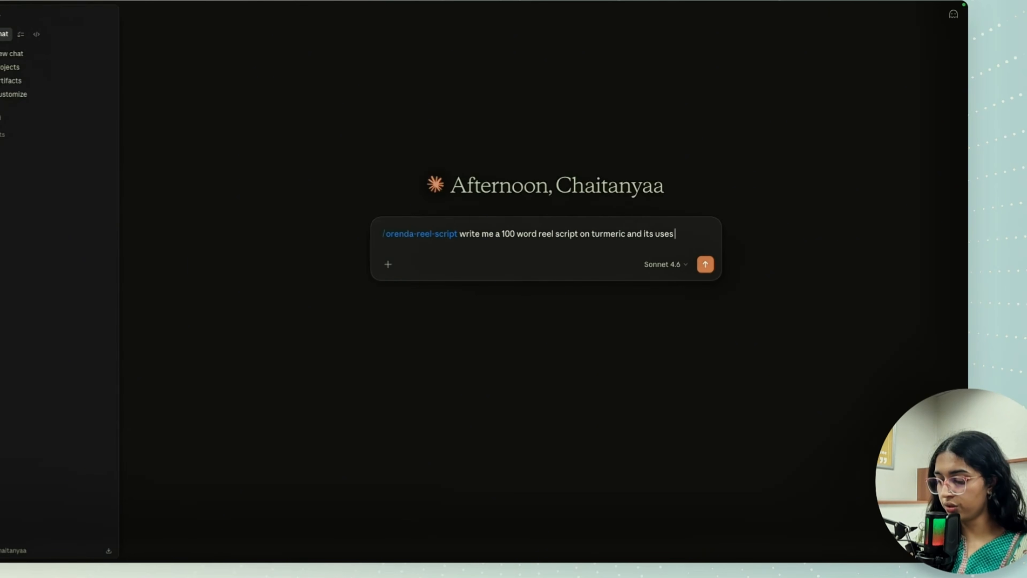
type("for skincarre")
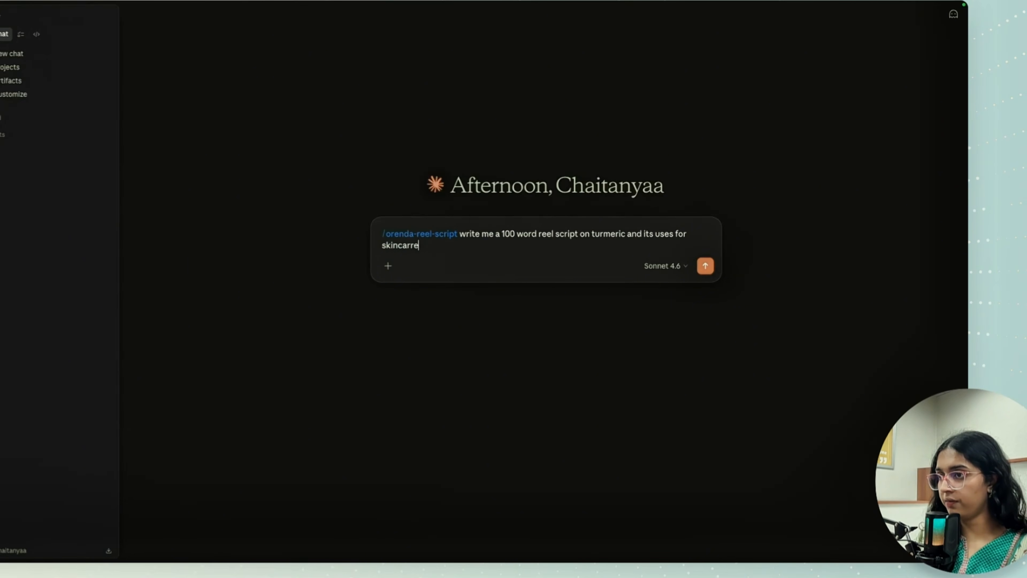
key("Return")
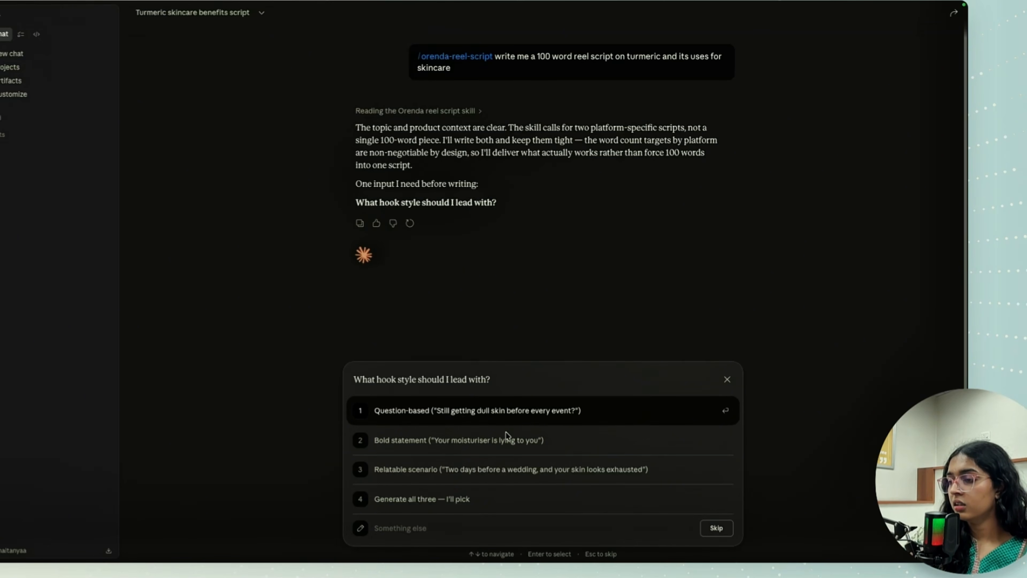
- Choose Relatable scenario as the hook style and review the generated turmeric scripts for YouTube Shorts and Instagram Reels
left_click(516, 477)
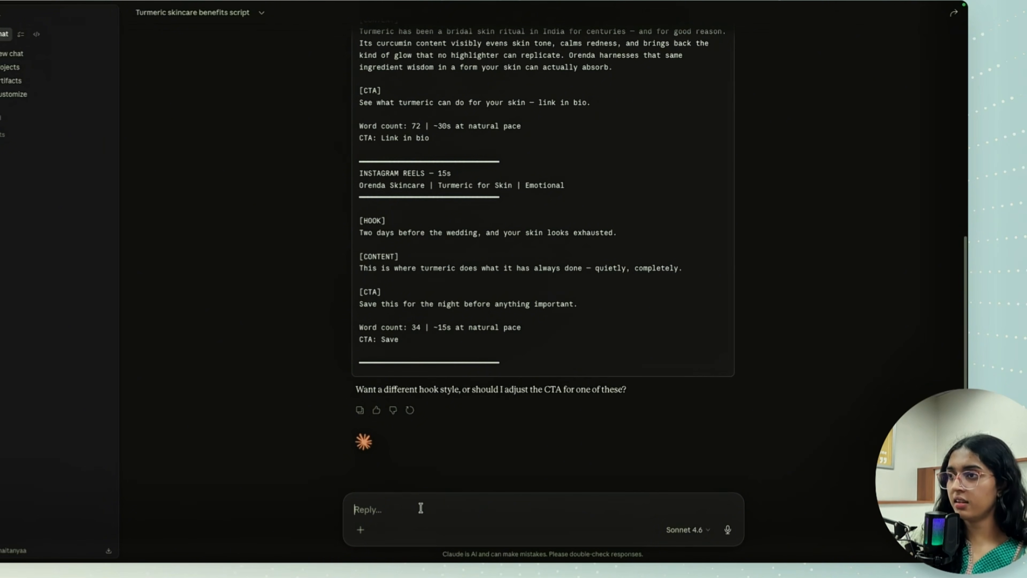
scroll(576, 141, "up", 3)
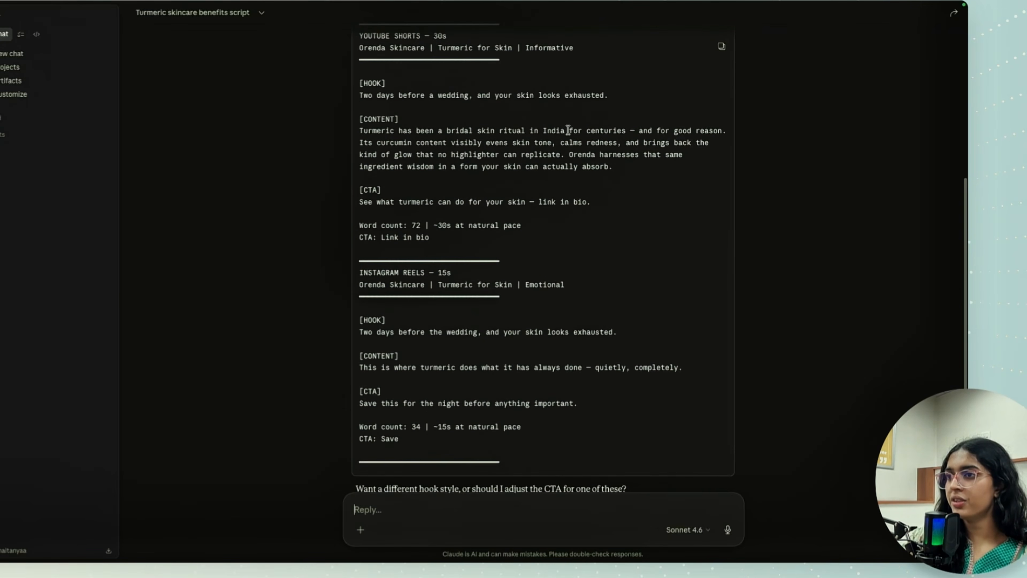
- Copy the hook, content and CTA text of the generated YouTube Shorts turmeric script
scroll(568, 130, "up", 1)
left_click_drag(357, 99, 603, 234)
key("super+c")
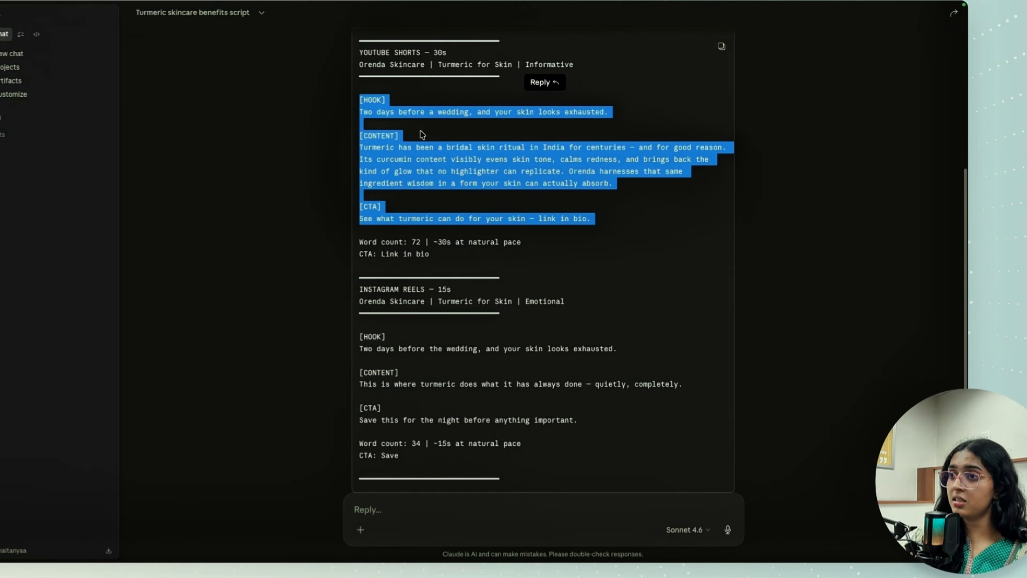
scroll(475, 149, "up", 7)
scroll(475, 150, "down", 6)
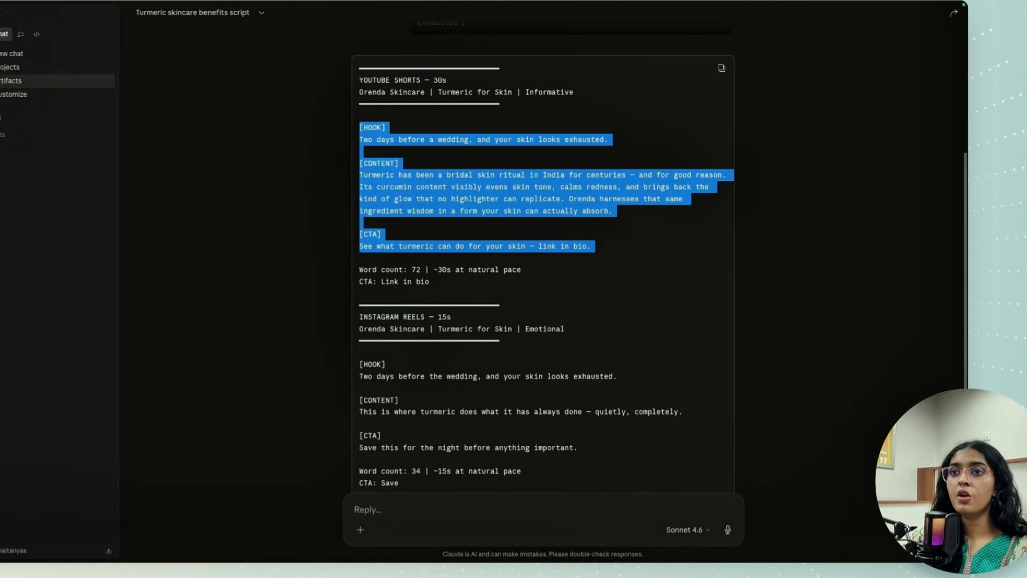
- Dictate a prompt in a new chat asking for LinkedIn, X, Instagram and YouTube captions for Orenda skin care from a provided script
left_click(7, 53)
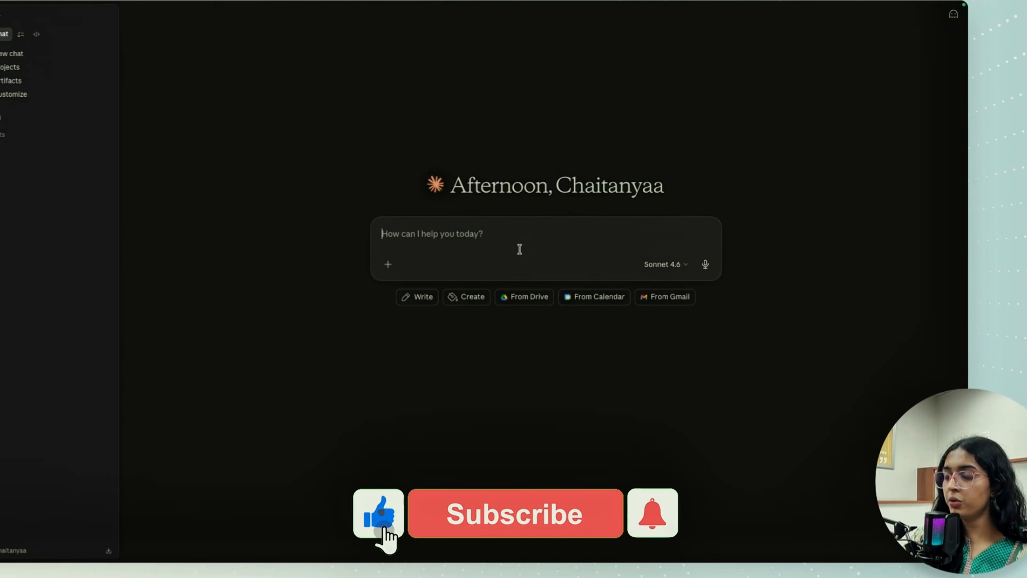
left_click(705, 265)
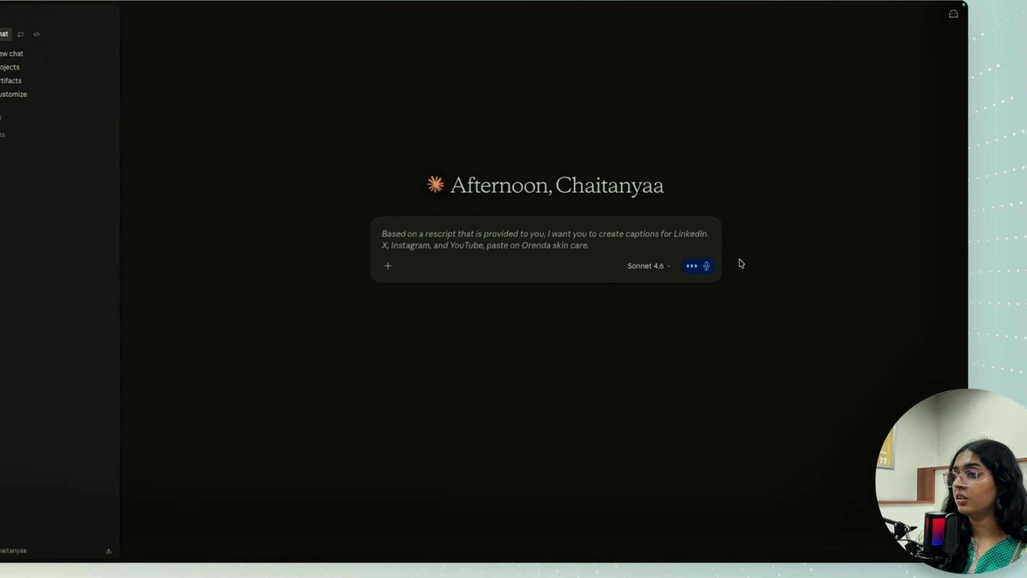
left_click(714, 267)
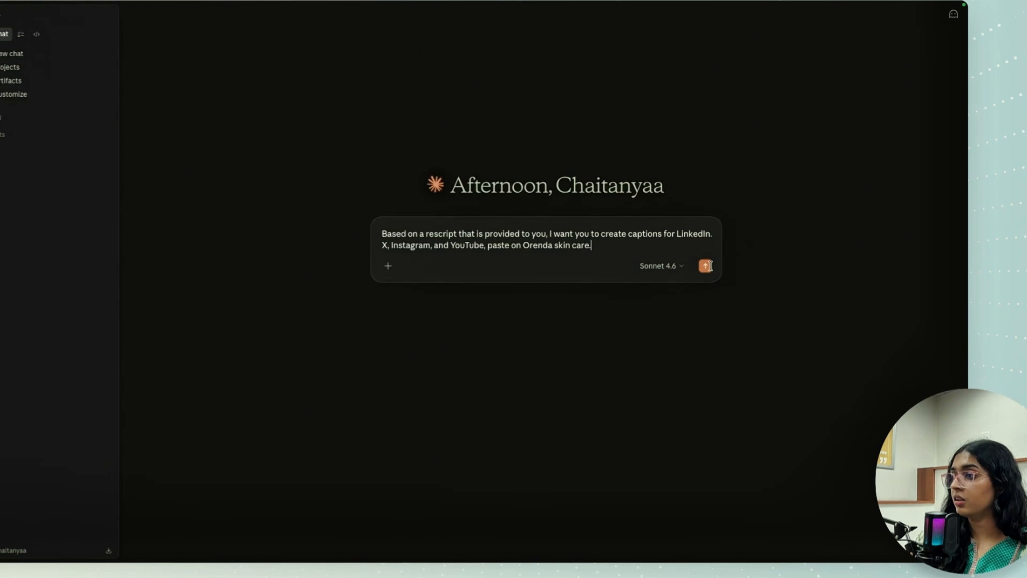
- Correct the dictated prompt by replacing "paste" with "based" and "rescript" with "reel script"
double_click(498, 245)
type("based")
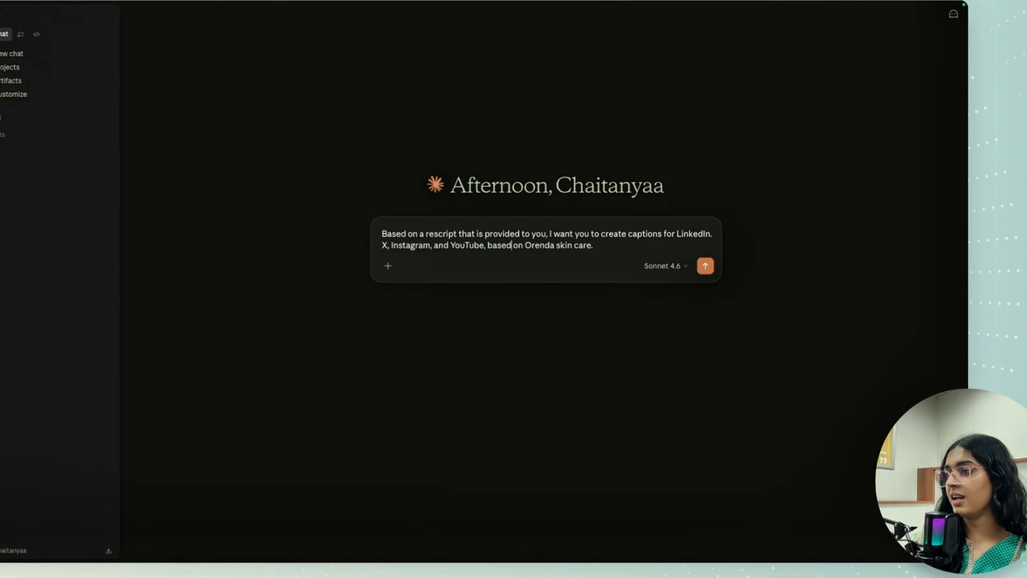
double_click(438, 233)
type("rel")
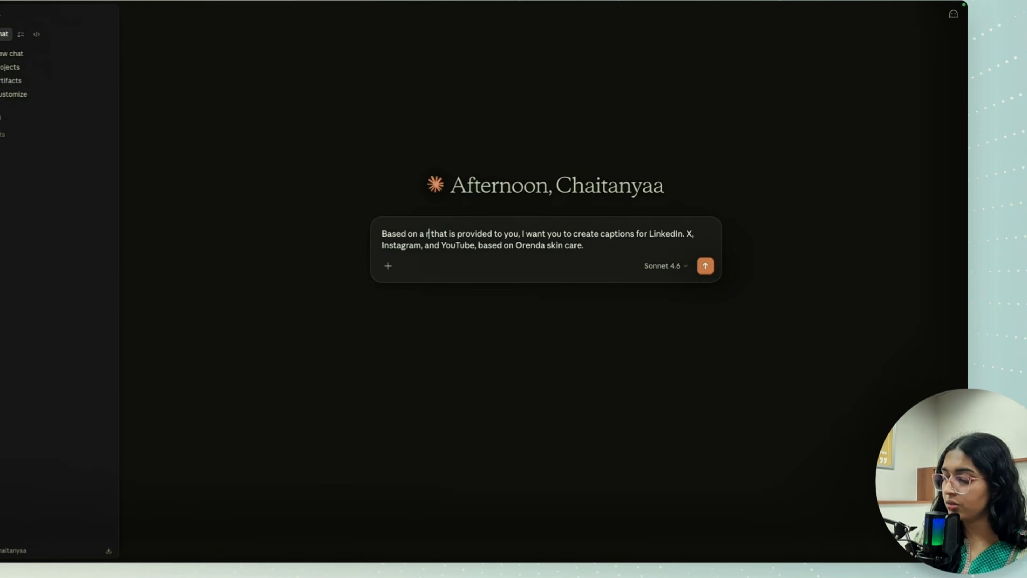
type(" script")
key("BackSpace")
key("BackSpace")
key("BackSpace")
key("BackSpace")
key("BackSpace")
key("BackSpace")
key("BackSpace")
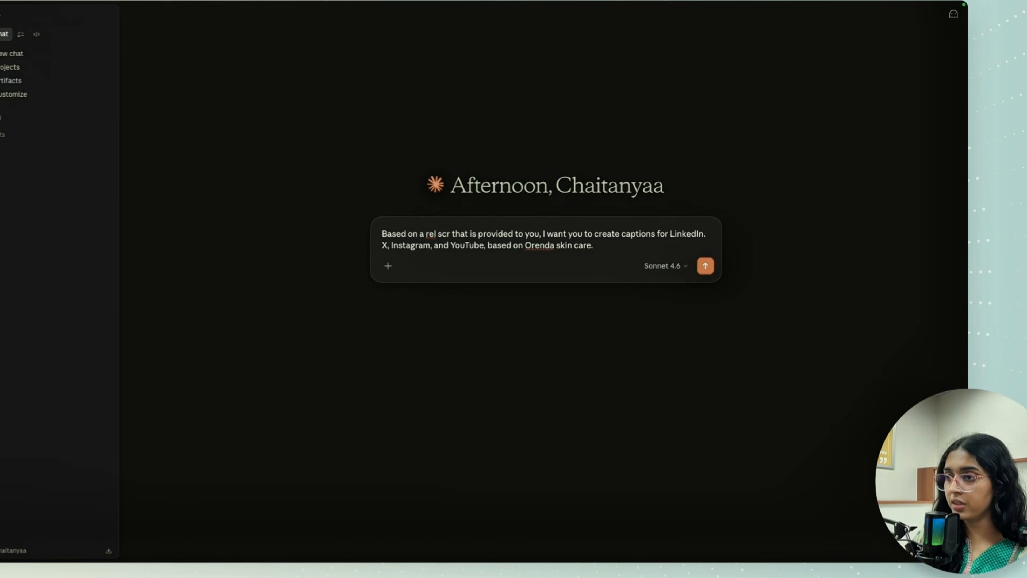
key("BackSpace")
type("el script")
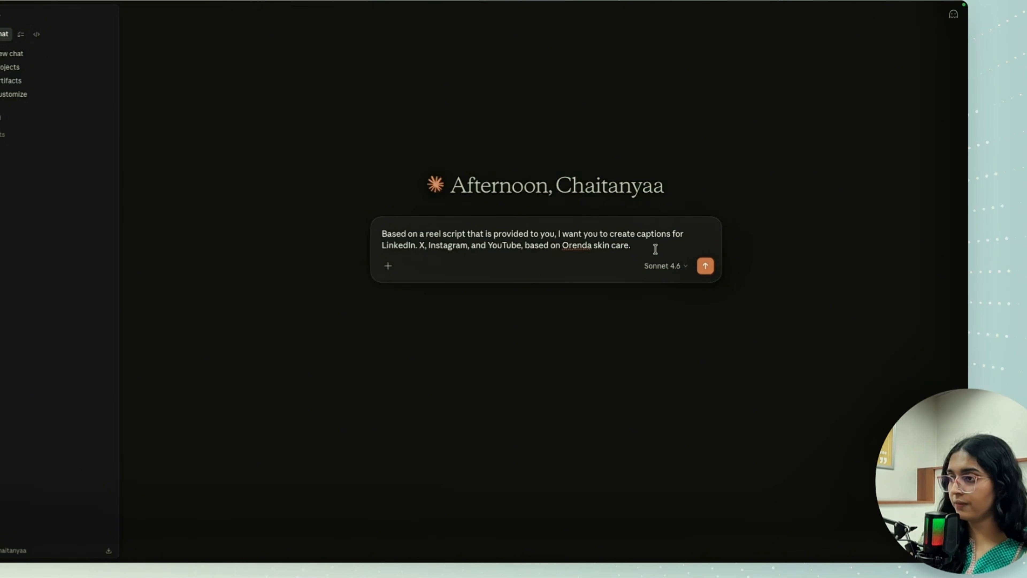
- Add the copied turmeric script below the caption request, send it, and briefly view the caption generator's SKILL.md
key("shift+Return")
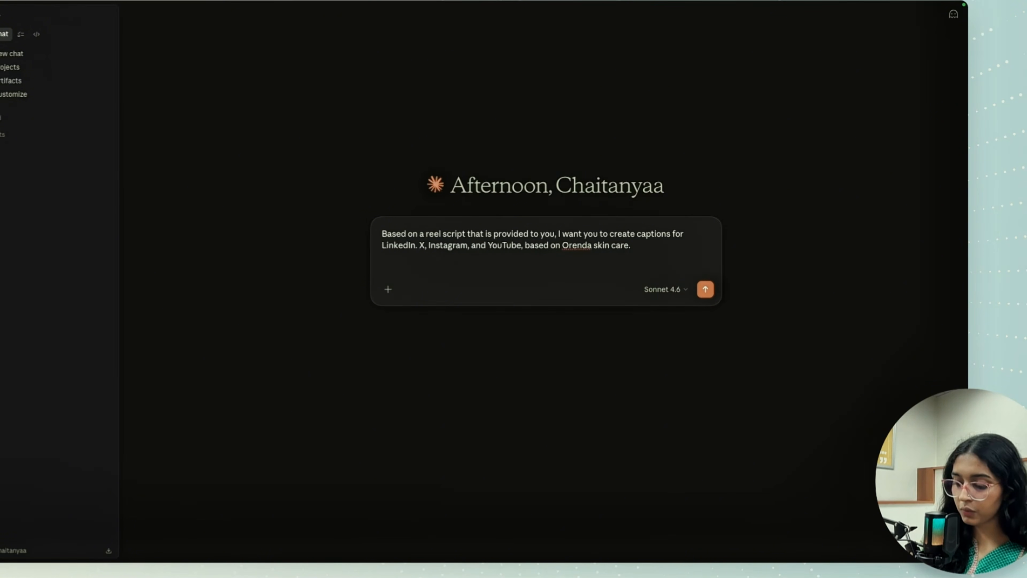
key("super+v")
key("Return")
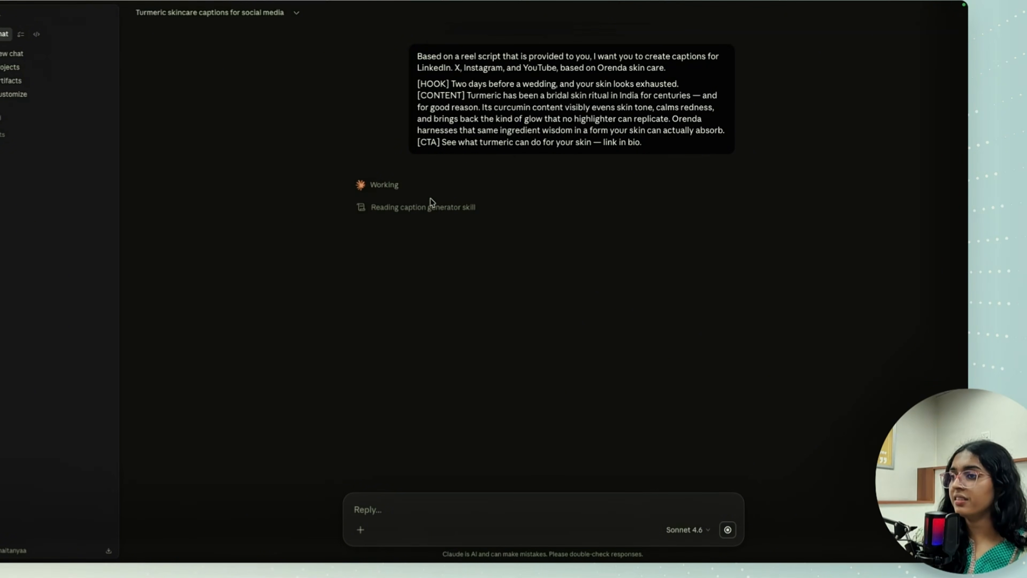
left_click(404, 208)
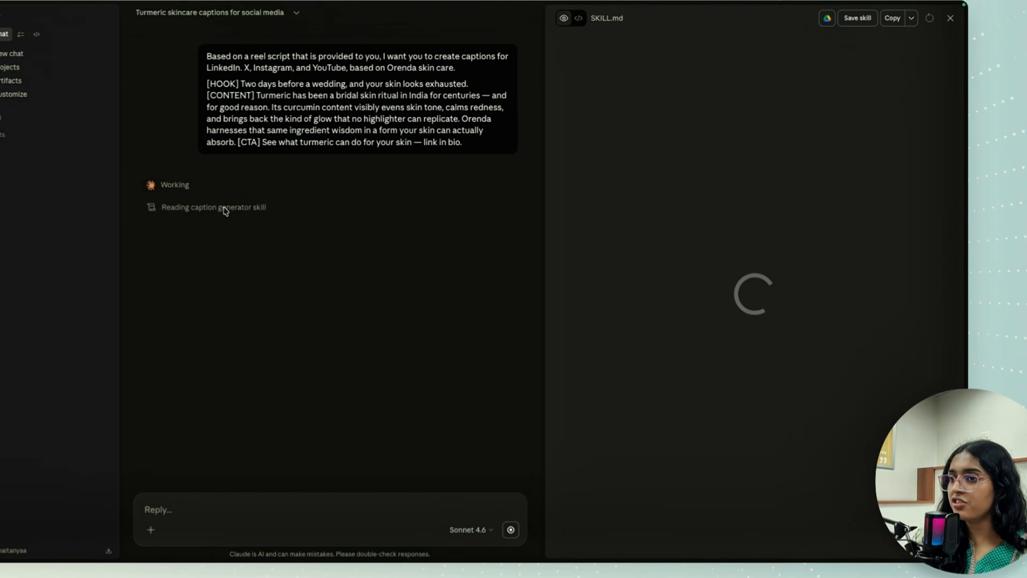
left_click(950, 18)
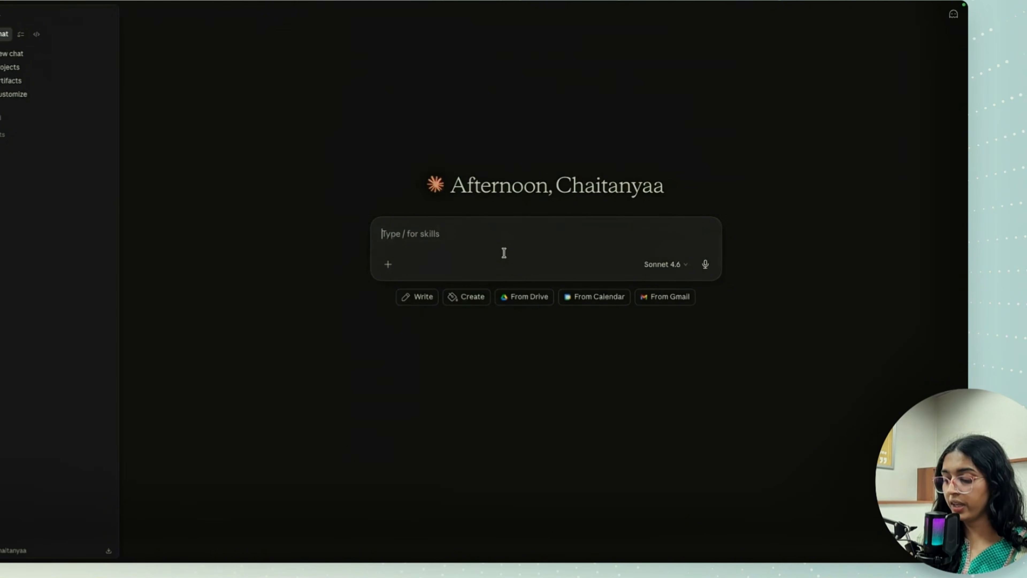
- Write "help me create a caption generator skill that takes in a script and makes captions out of it." in a new chat
type("help")
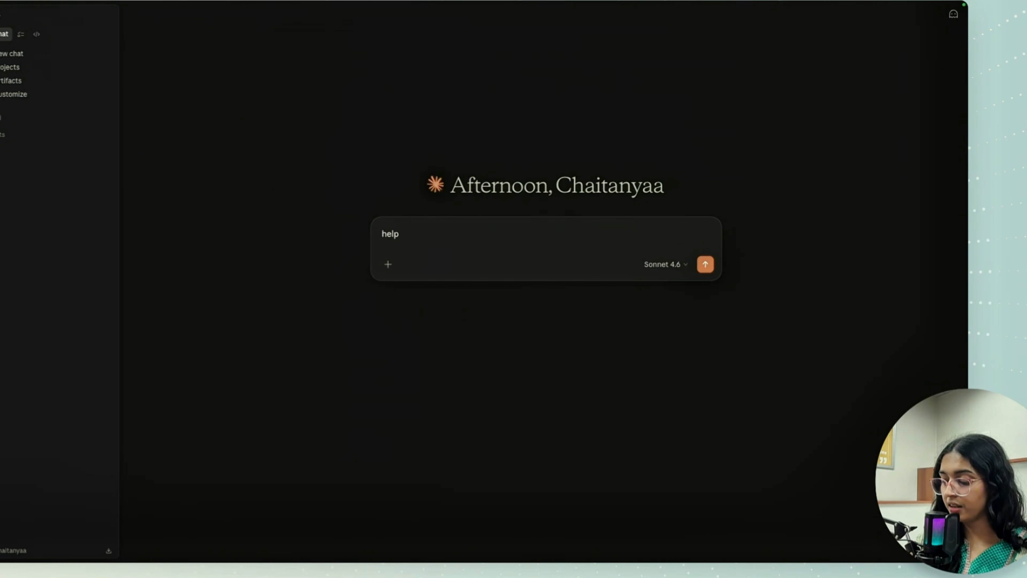
type(" me create a")
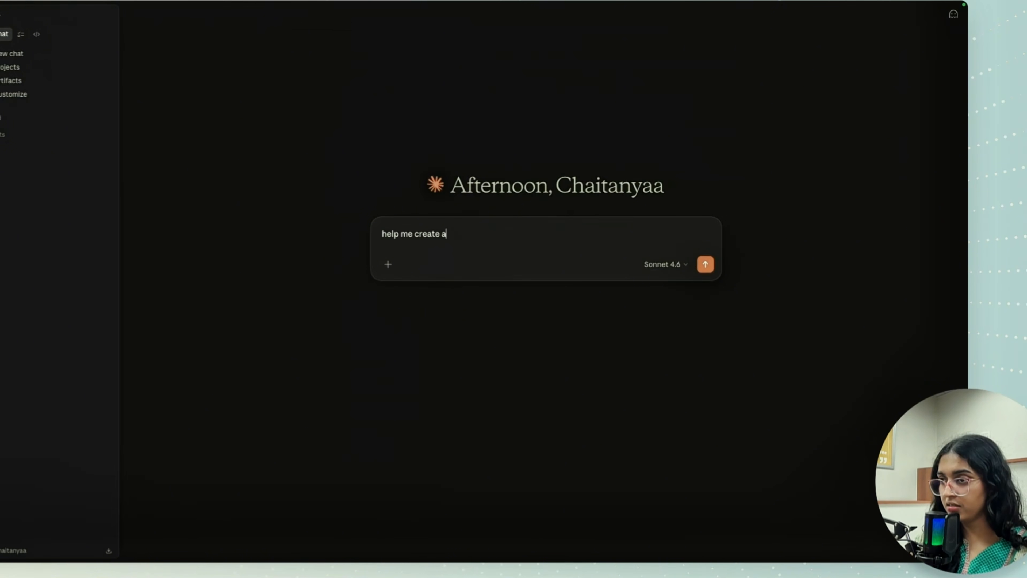
type(" caption g")
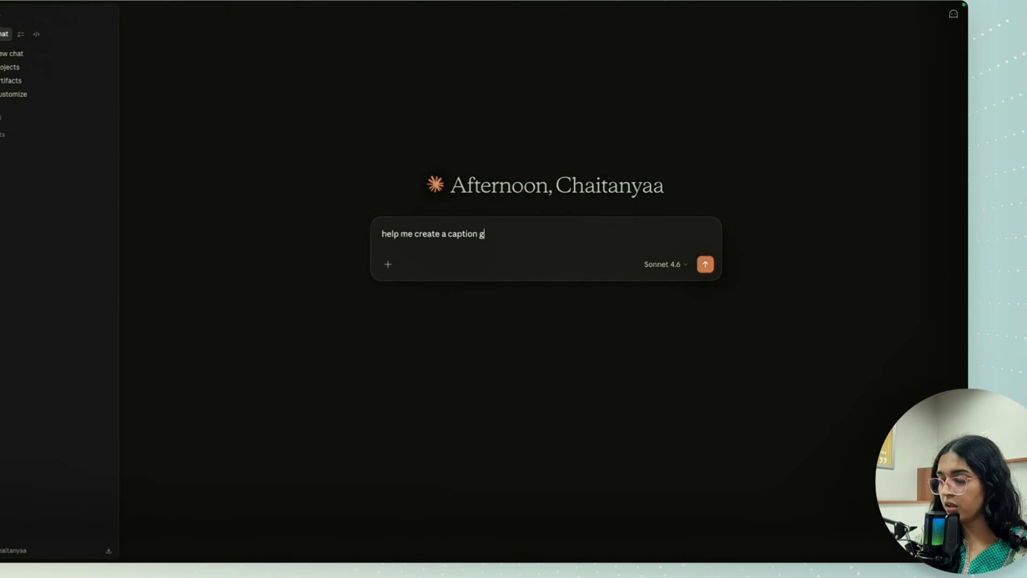
type("enerator si")
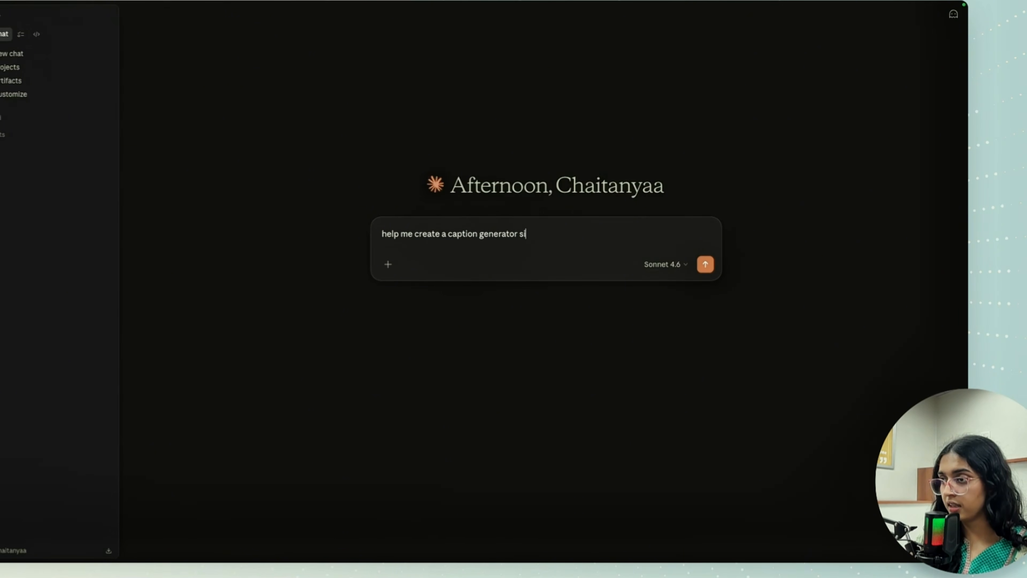
key("BackSpace")
type("kill that takes in")
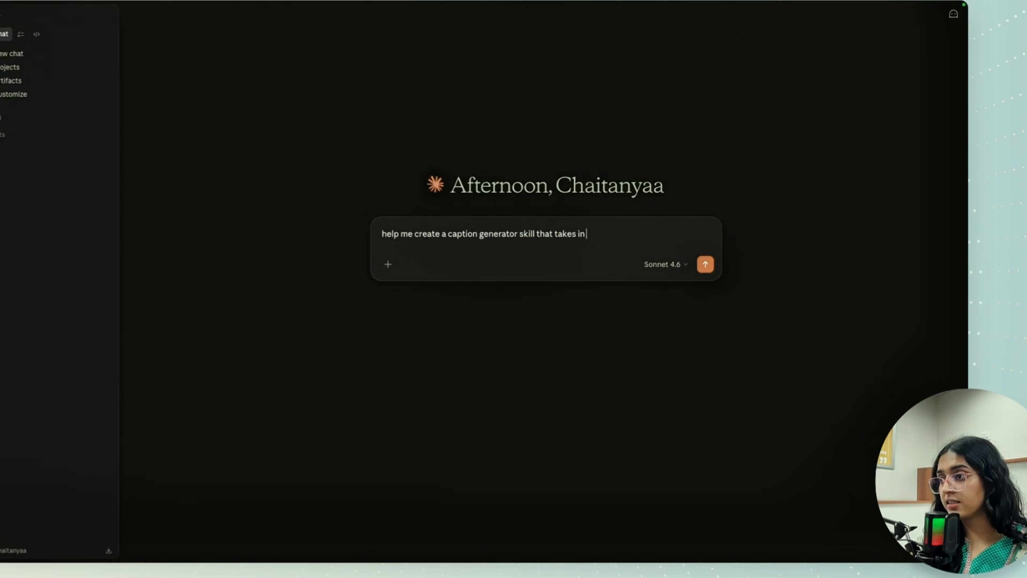
type(" a ")
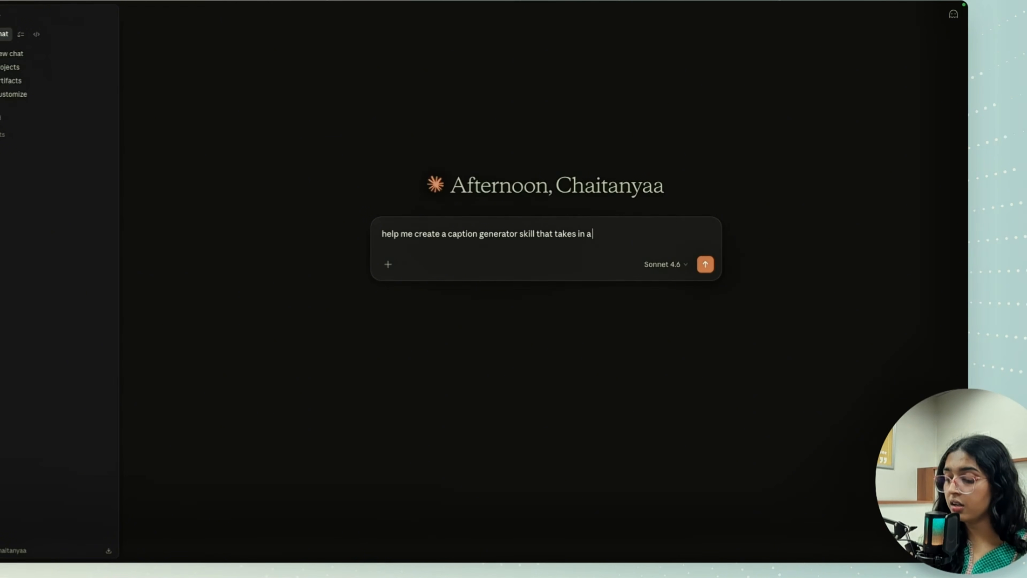
type("script and ")
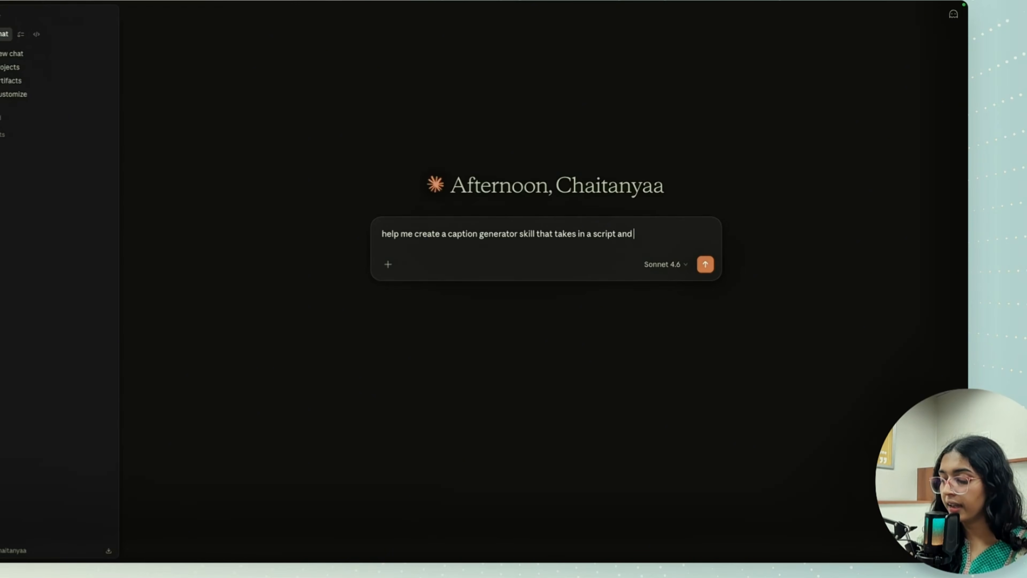
type("mame")
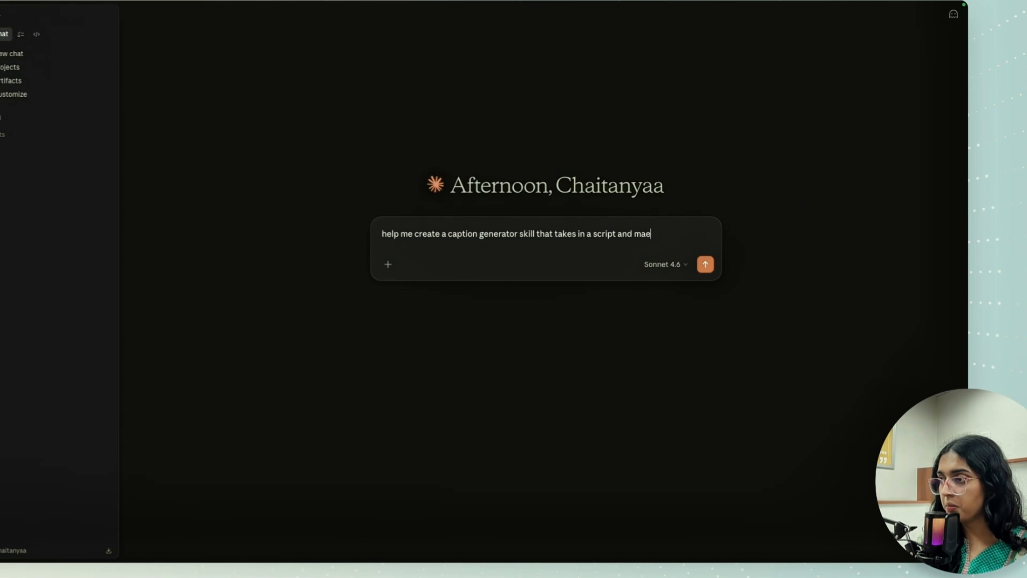
key("BackSpace")
type("me")
key("BackSpace")
key("BackSpace")
type("kes")
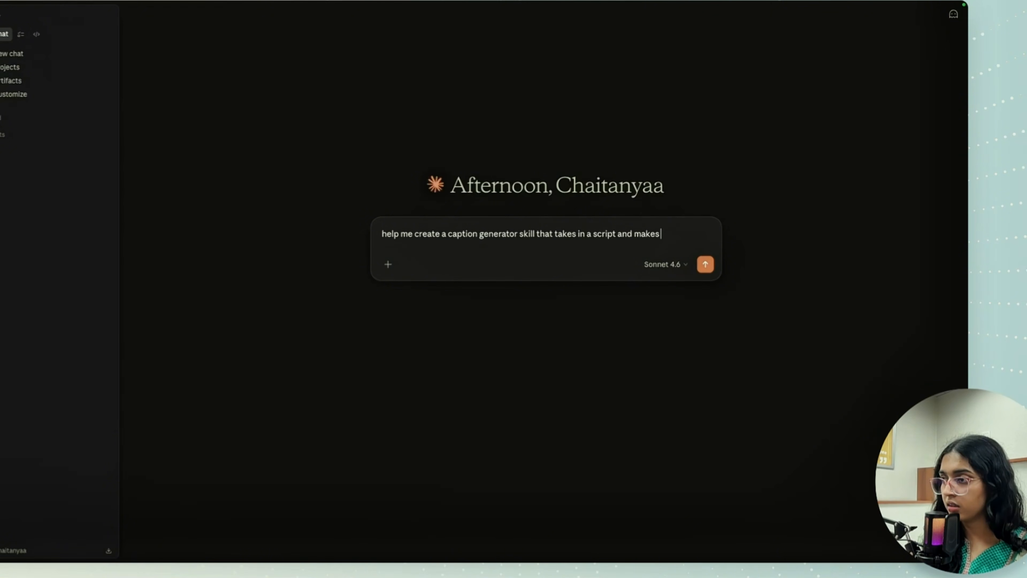
type(" cap")
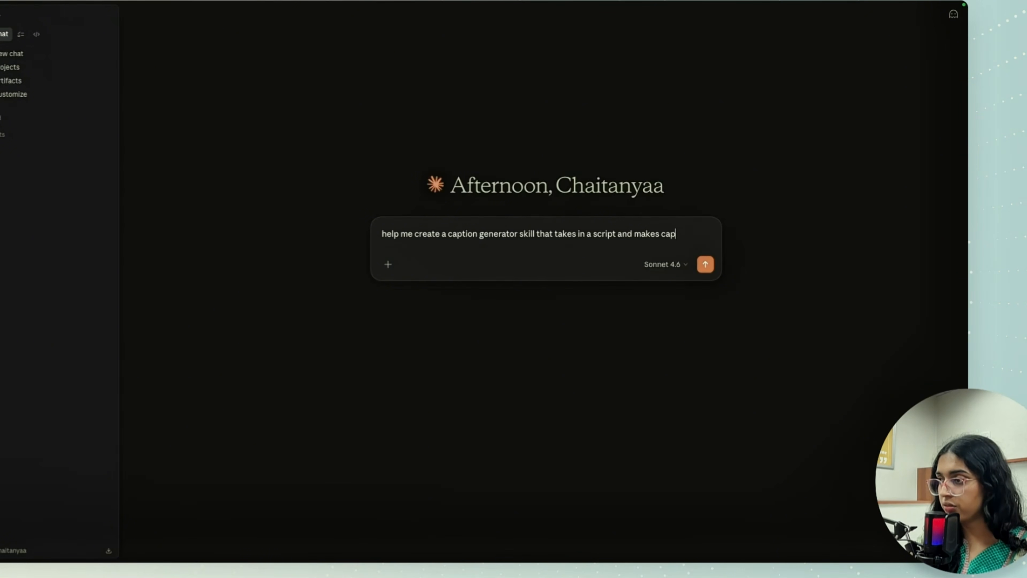
type("tions out of i")
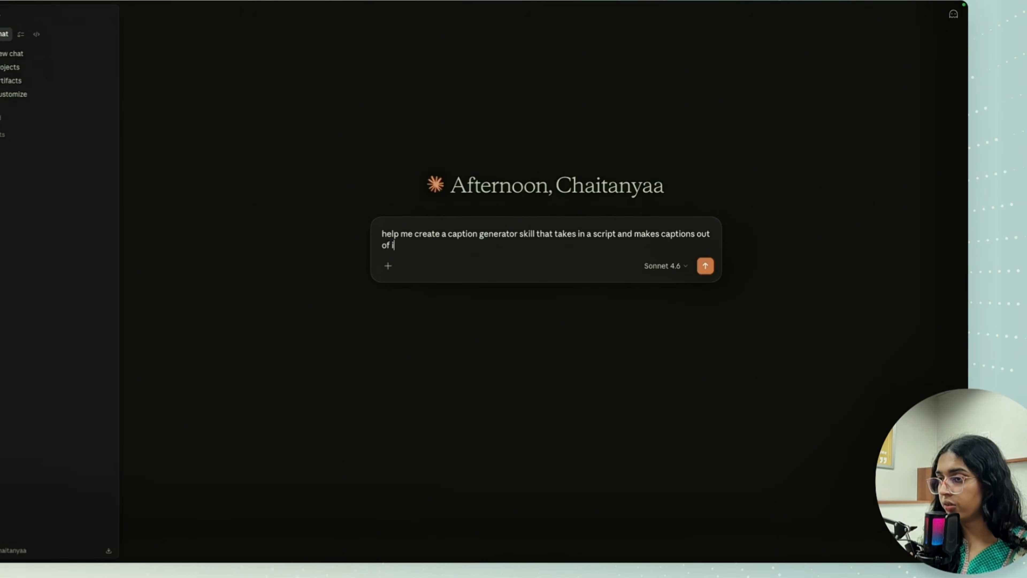
type("t.")
- Add "here is ur test case:" below the skill request, followed by the copied turmeric script
key("shift+Return")
key("shift+Return")
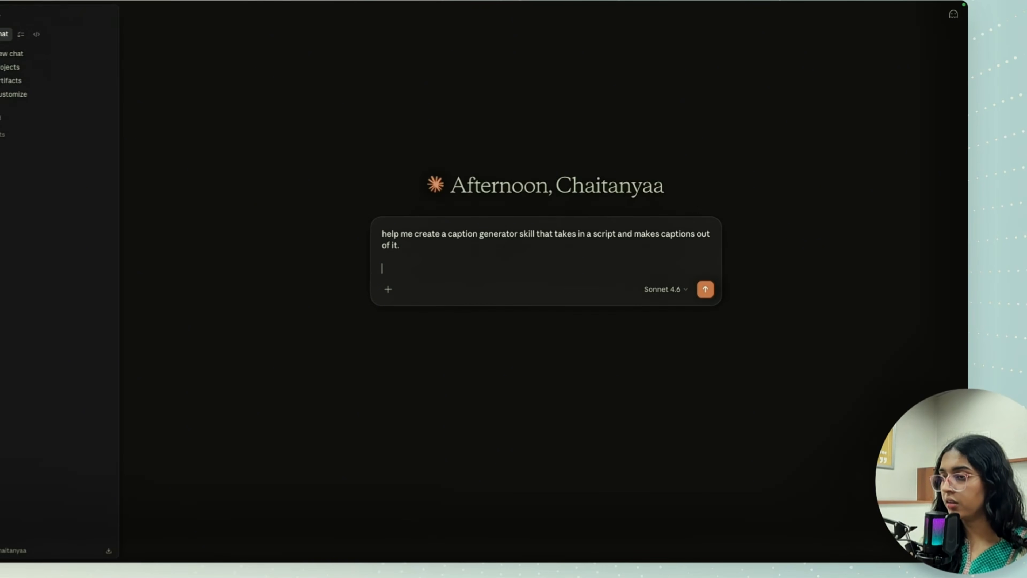
type("here is ur test case")
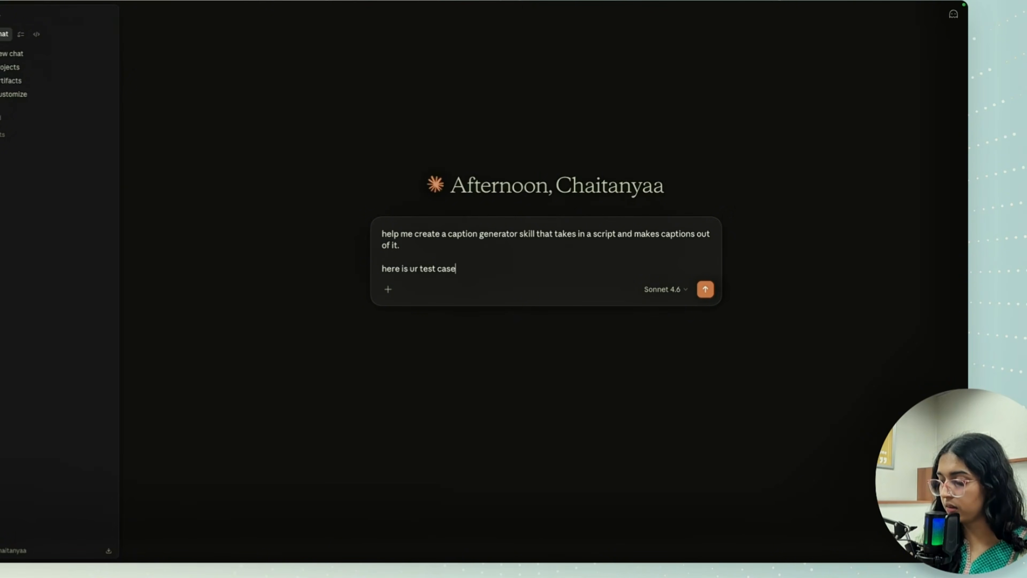
type(":")
key("shift+Return")
type("[HOOK] Two days before a wedding, and your skin looks exhausted. [CONTENT] Turmeric has been a bridal skin ritual in India for centuries — and for good reason. Its curcumin content visibly evens skin tone, calms redness, and brings back the kind of glow that no highlighter can replicate. Orenda harnesses that same ingredient wisdom in a form your skin can actually absorb. [CTA] See what turmeric can do for your skin — link in bio.")
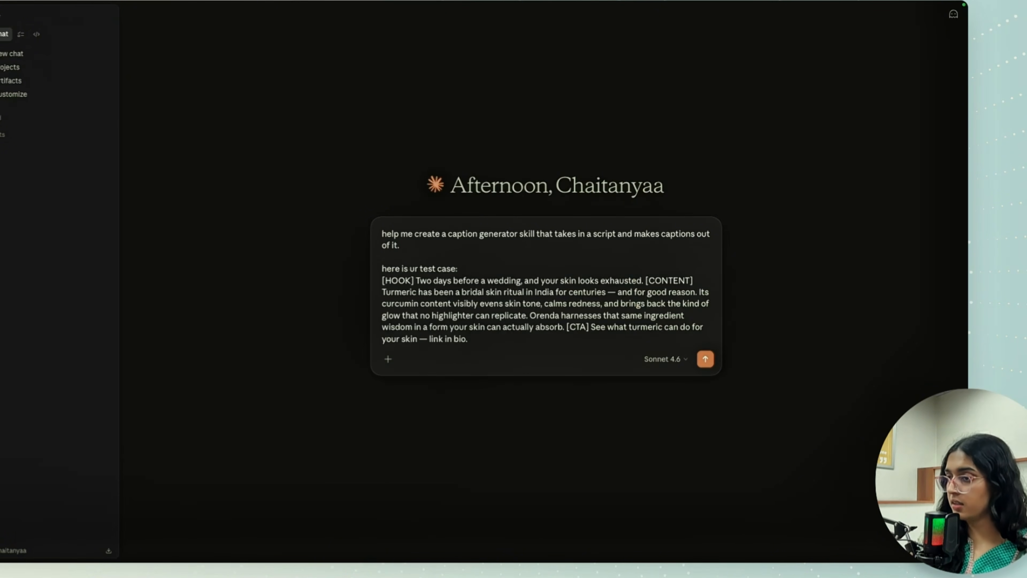
- Add the line "platforms: x, linkedin, youtube, instagram" below the test case and send the skill request
key("shift+Return")
key("shift+Return")
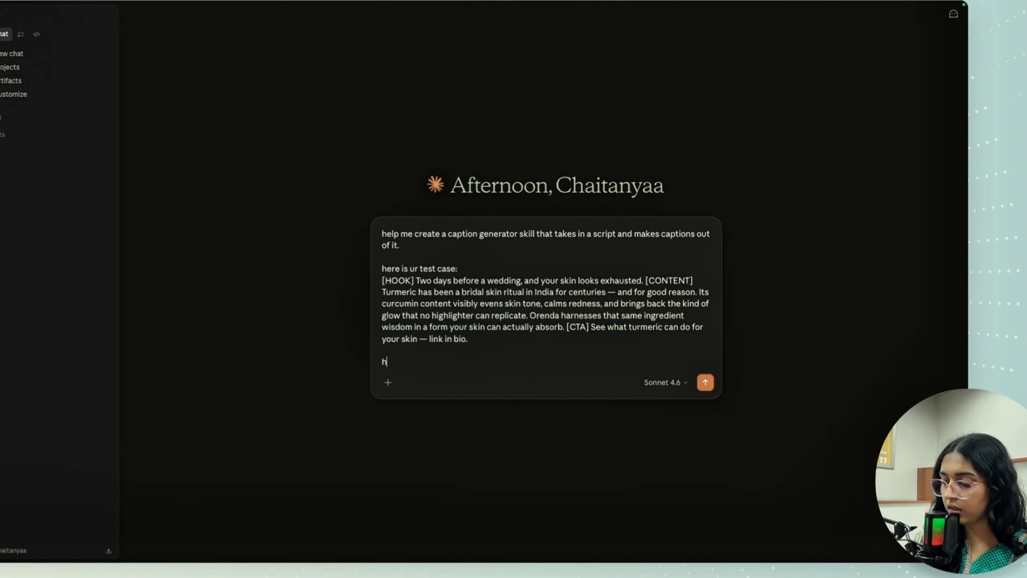
type("platform")
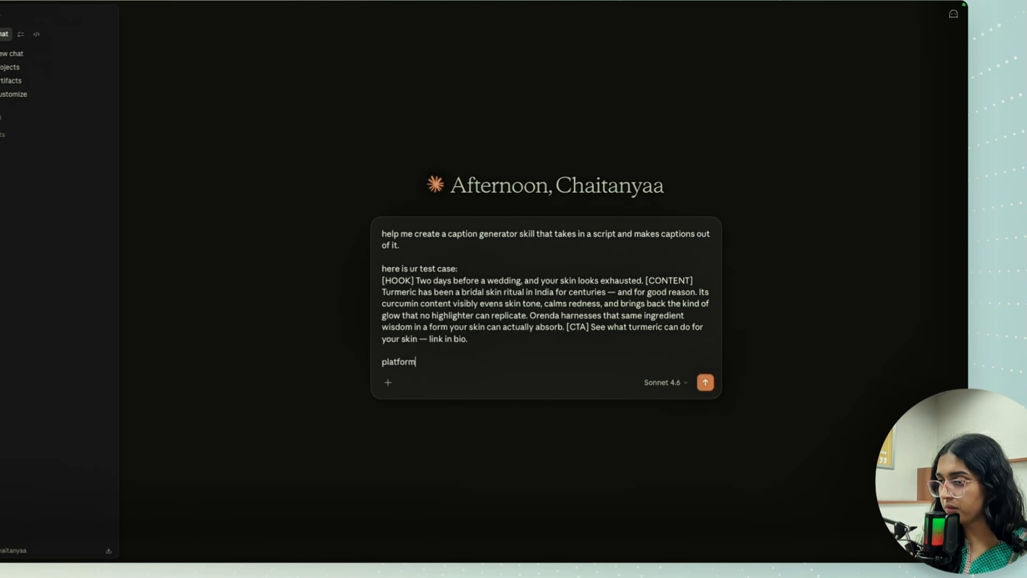
type("s: x, ")
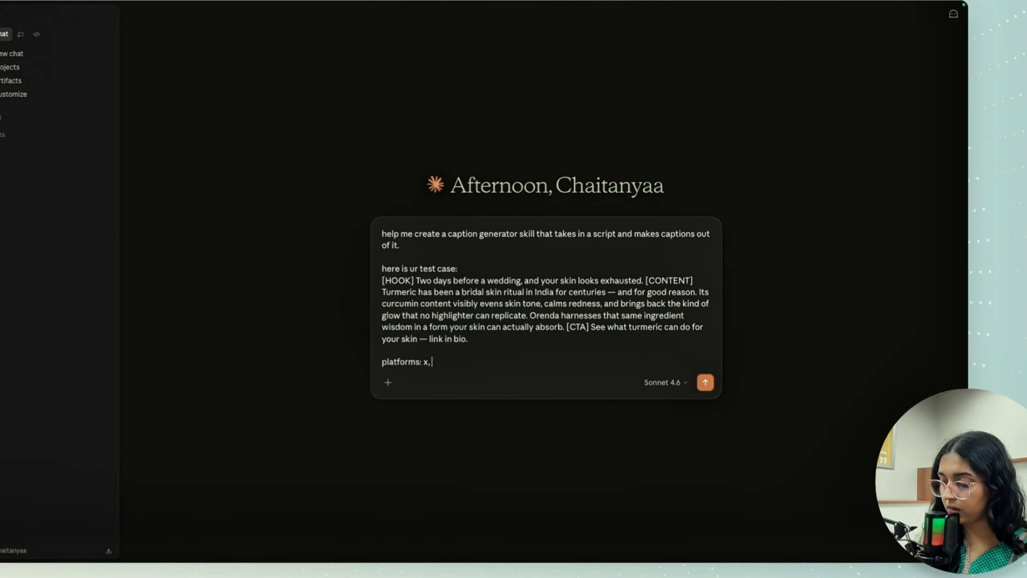
type("linkein,")
key("BackSpace")
key("BackSpace")
key("BackSpace")
key("BackSpace")
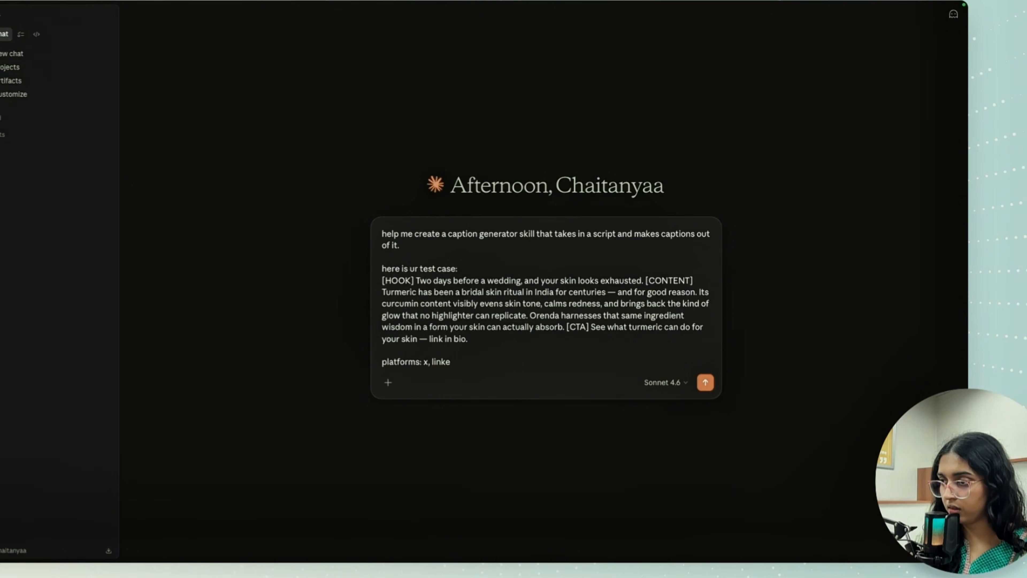
type("din, ")
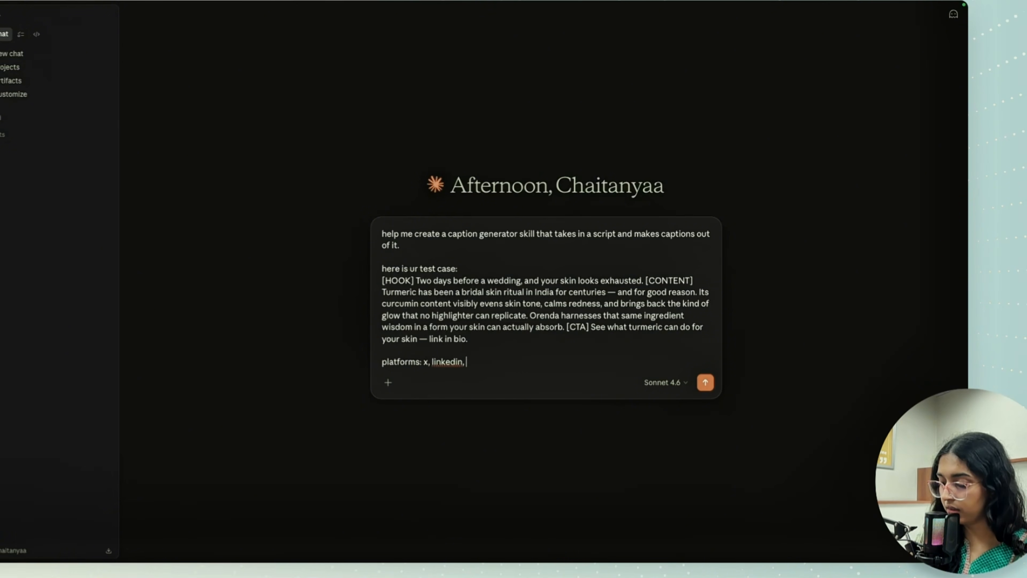
type("youtube")
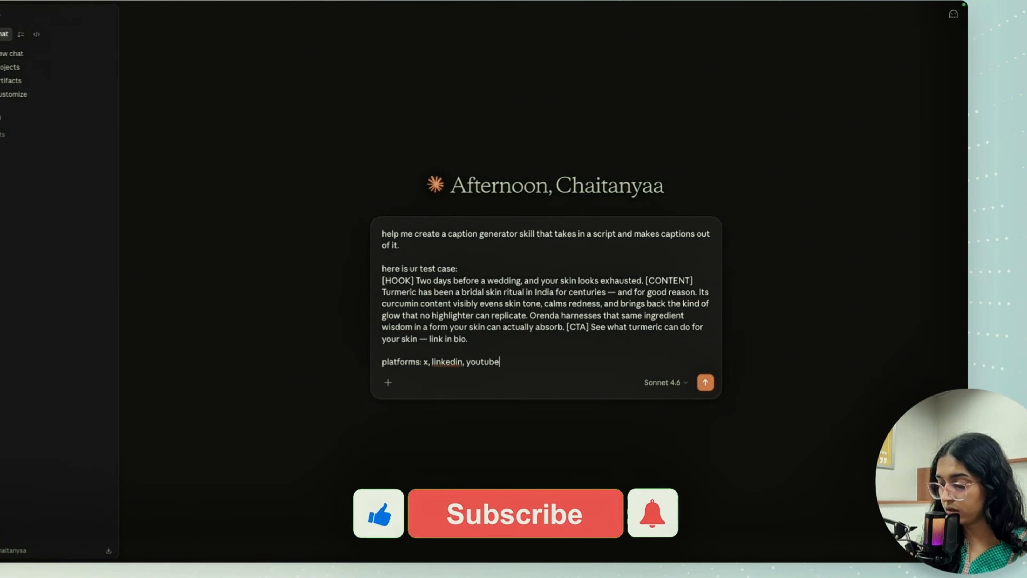
type(", instagr")
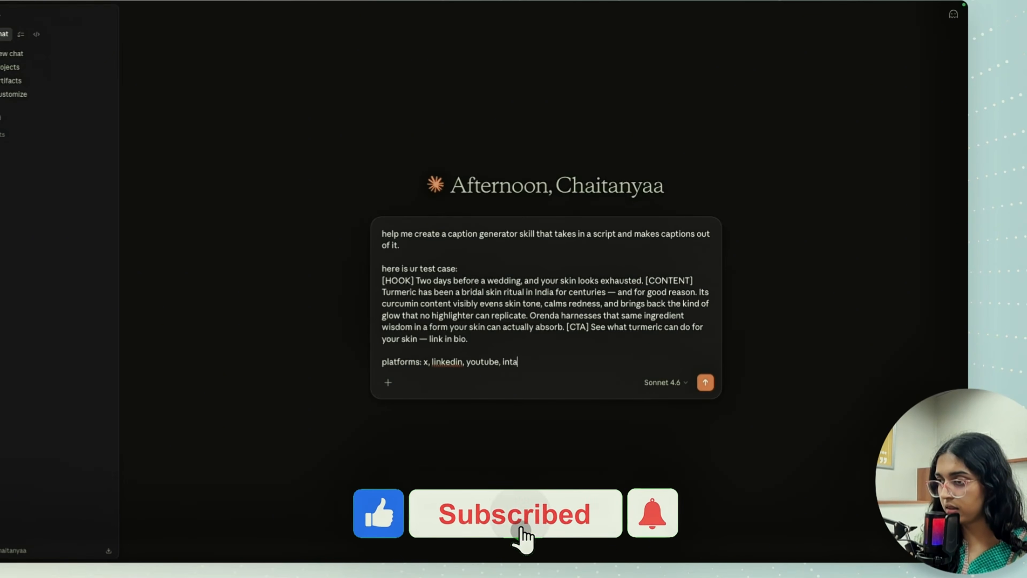
type("am")
key("Return")
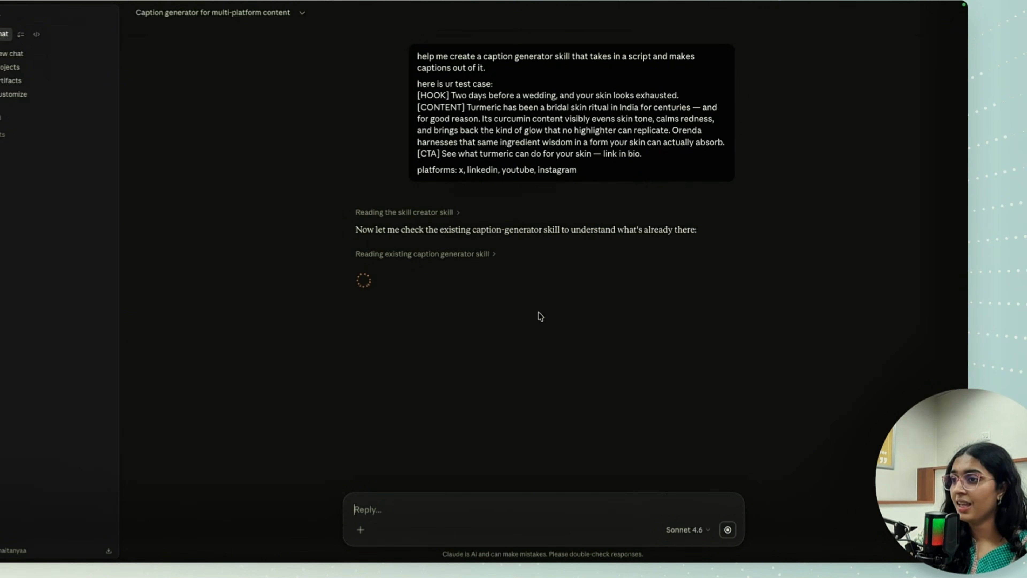
- Review the reply to the caption skill request, including the core message extraction and the captions for LinkedIn, X, Instagram and YouTube Shorts
left_click_drag(429, 228, 711, 236)
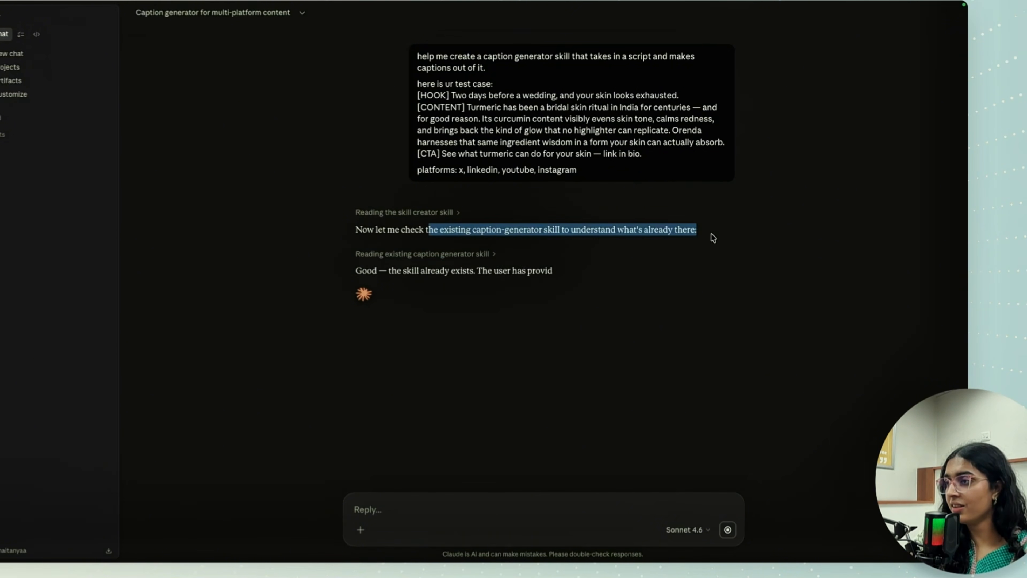
left_click(665, 289)
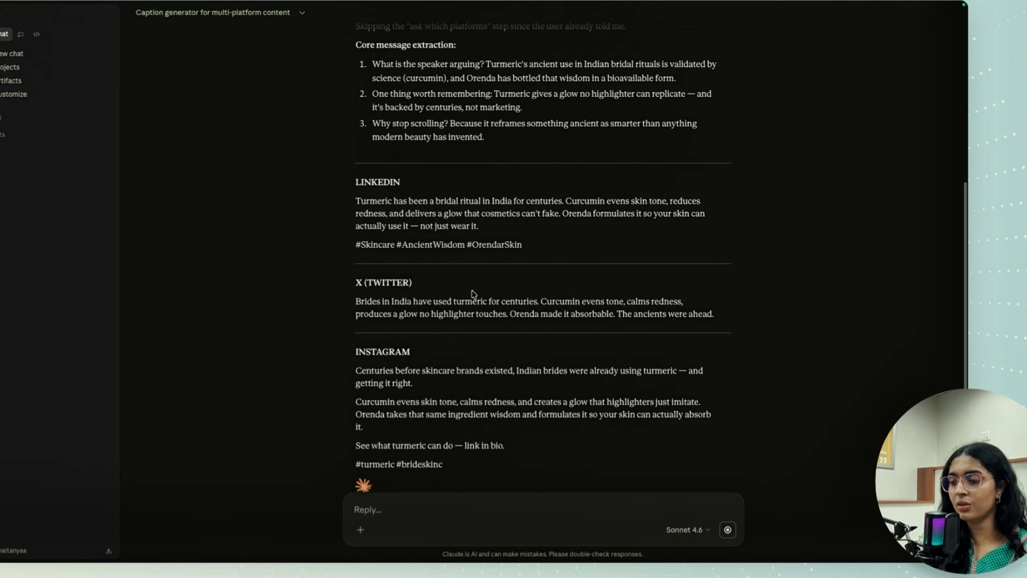
scroll(472, 295, "up", 6)
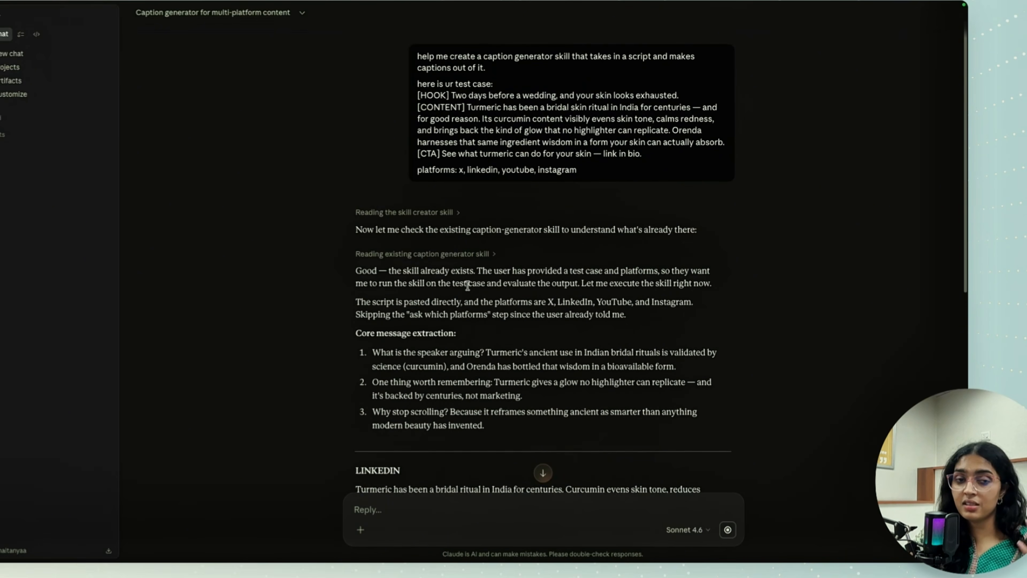
scroll(471, 291, "down", 2)
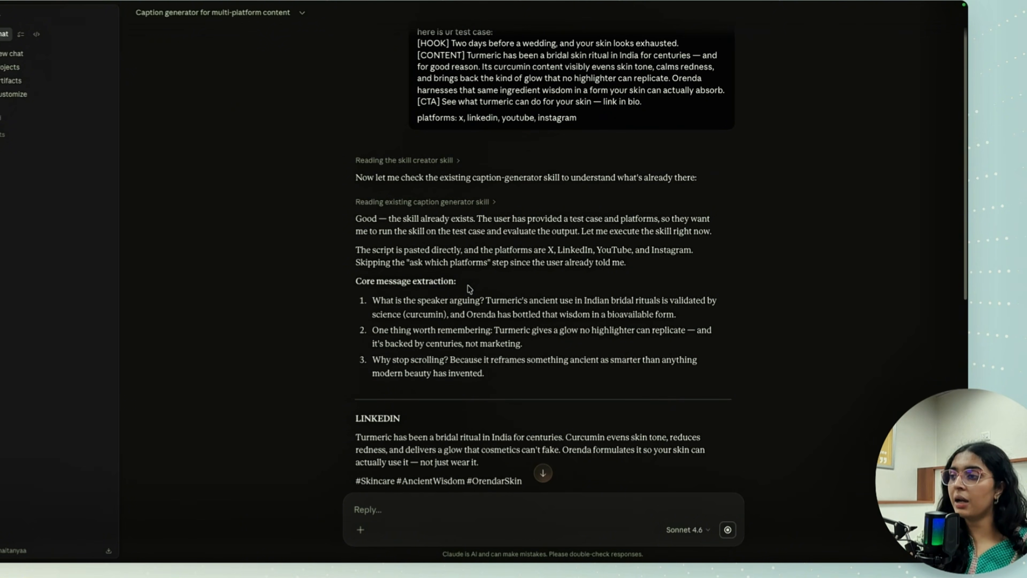
scroll(469, 288, "down", 2)
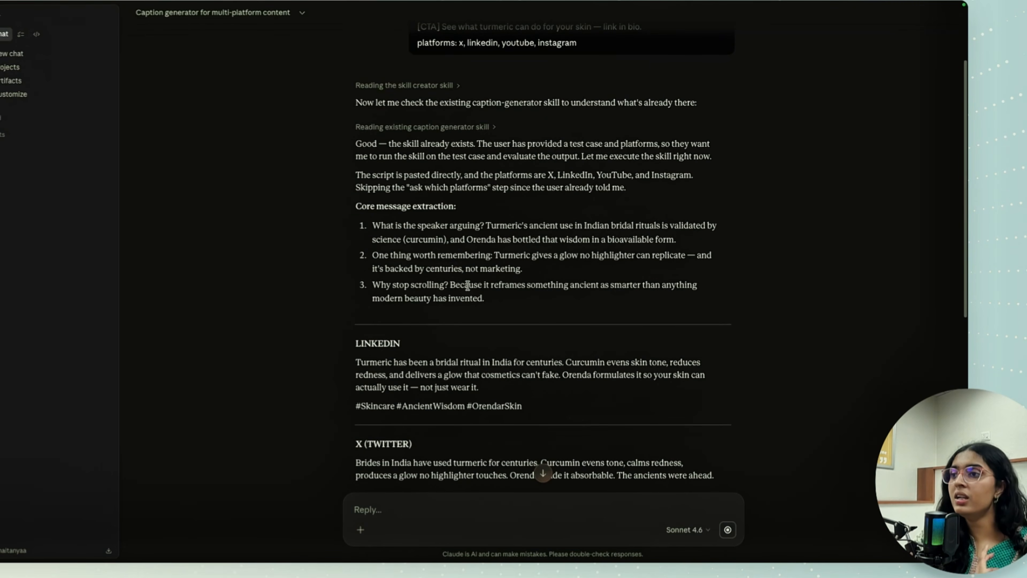
scroll(468, 285, "down", 1)
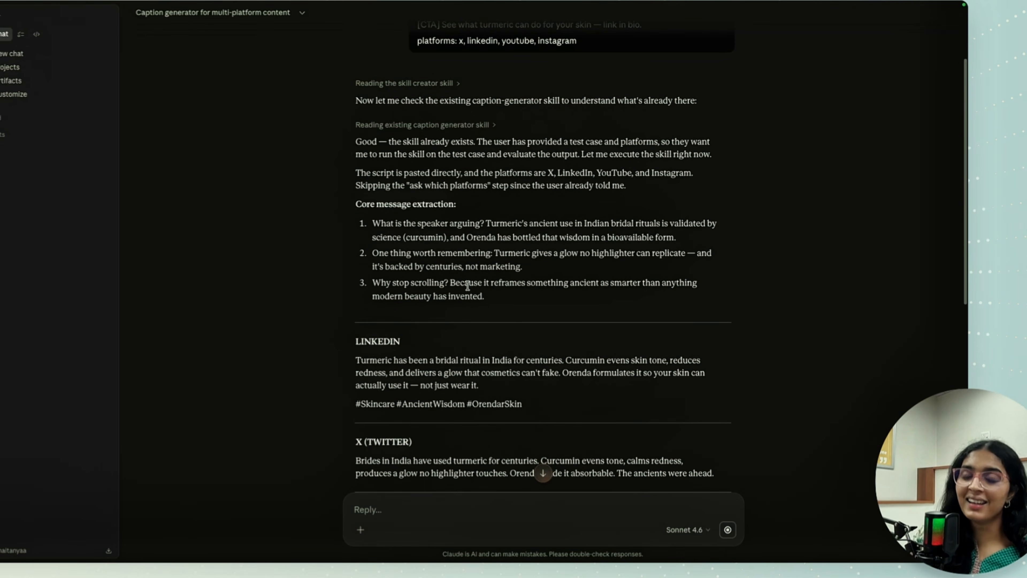
scroll(468, 285, "down", 7)
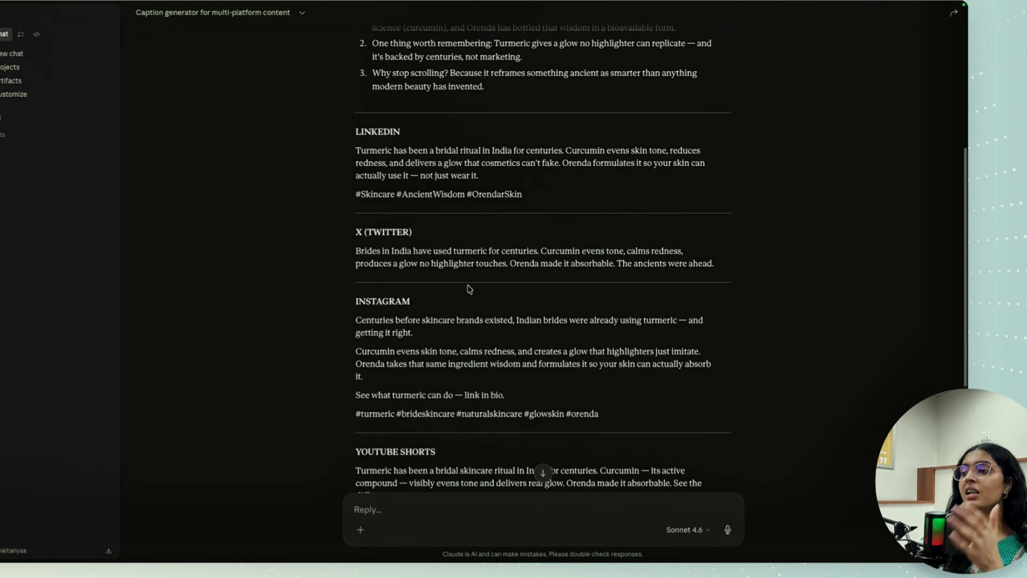
scroll(467, 285, "down", 10)
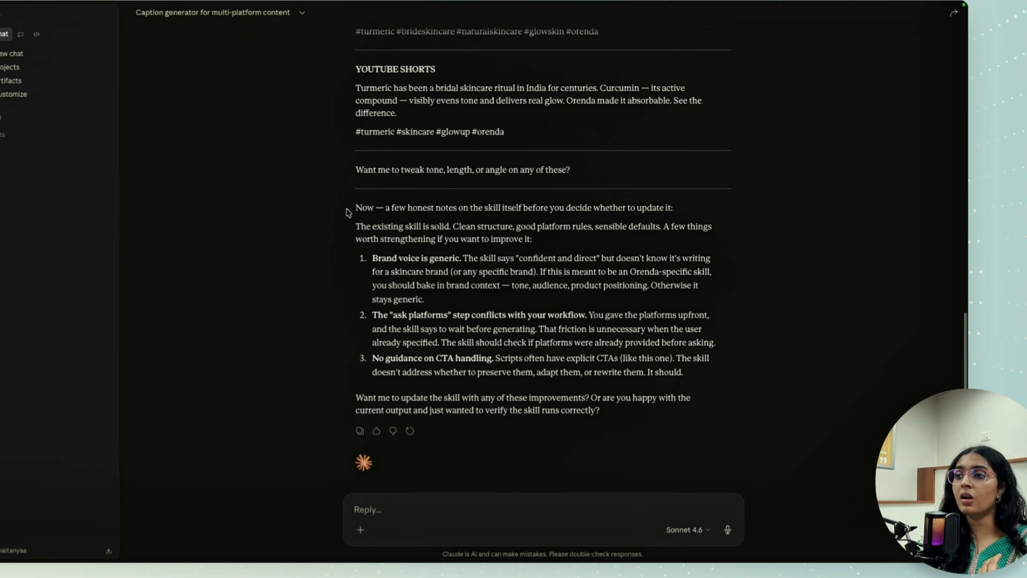
- Read the reply's notes on improving the existing caption skill, covering brand voice, the "ask platforms" step and CTA handling
left_click_drag(349, 211, 599, 219)
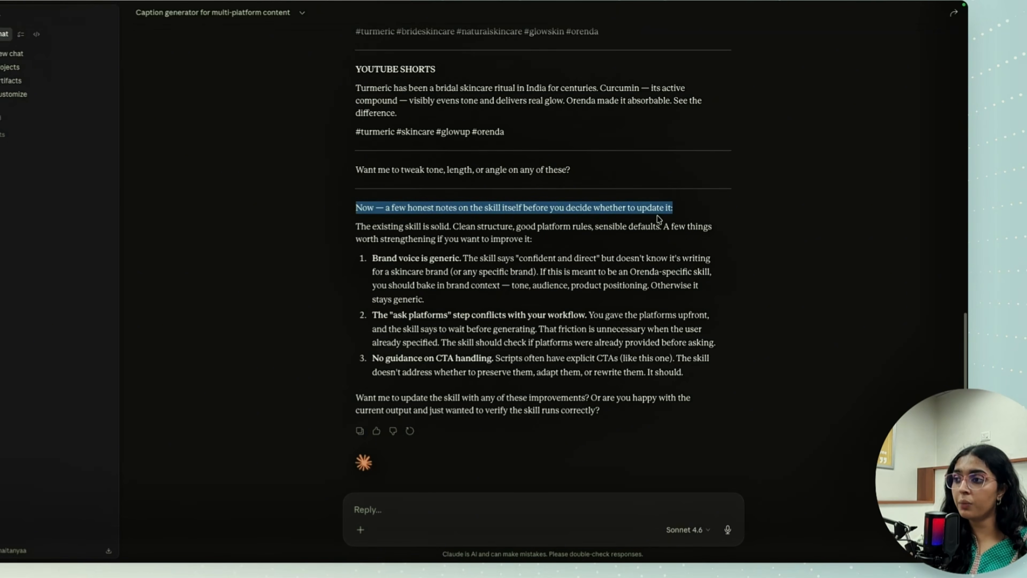
left_click(605, 239)
left_click_drag(356, 226, 548, 238)
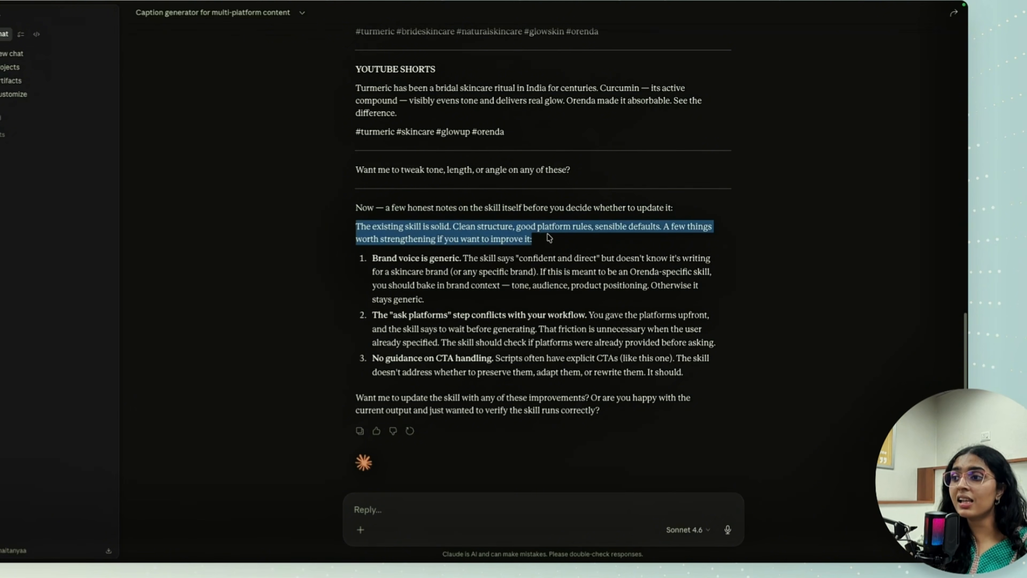
left_click(549, 237)
left_click_drag(372, 258, 464, 259)
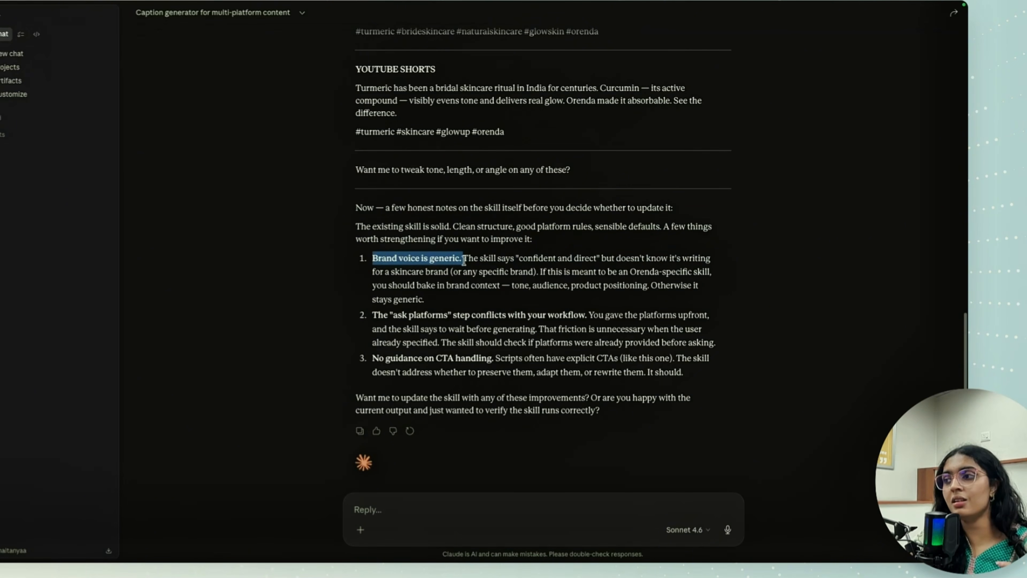
left_click_drag(464, 259, 474, 319)
left_click(474, 318)
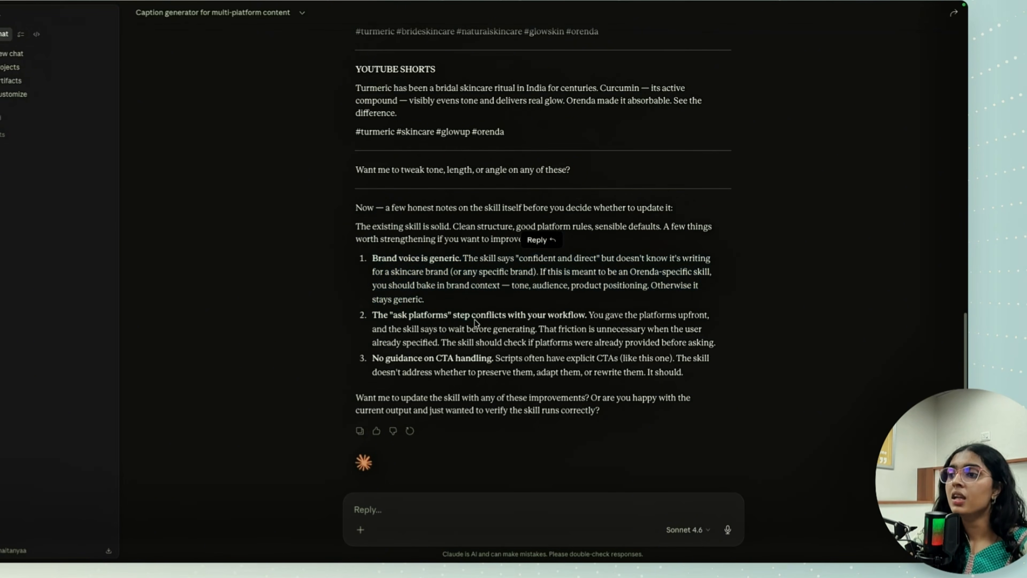
left_click_drag(372, 317, 565, 329)
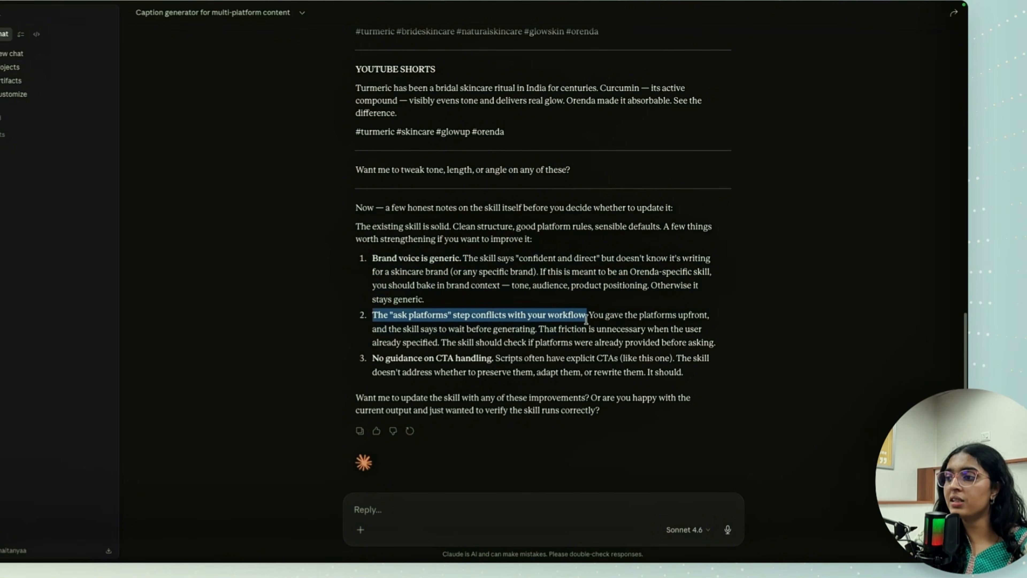
left_click_drag(586, 318, 585, 320)
left_click(569, 353)
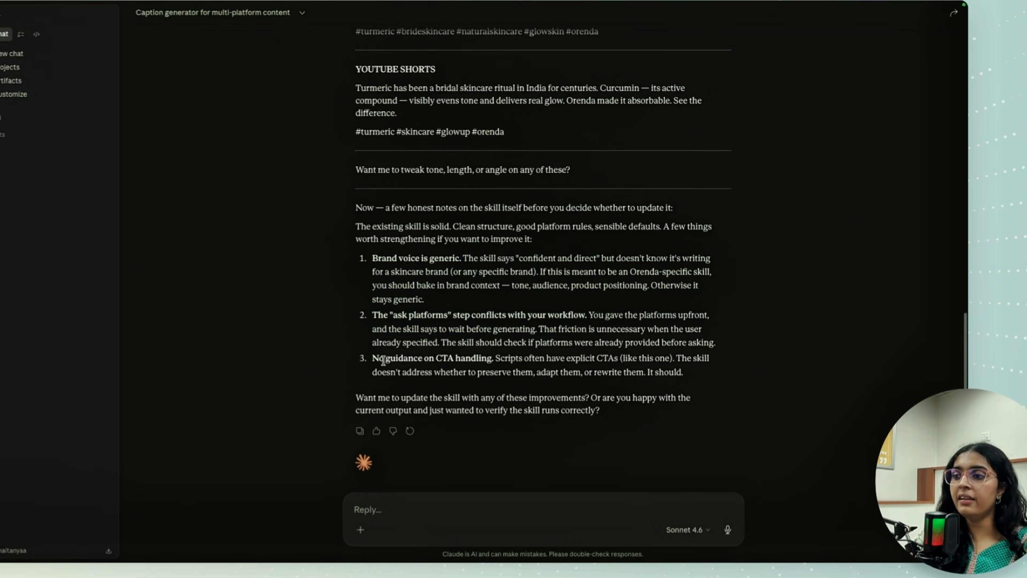
left_click_drag(370, 359, 493, 358)
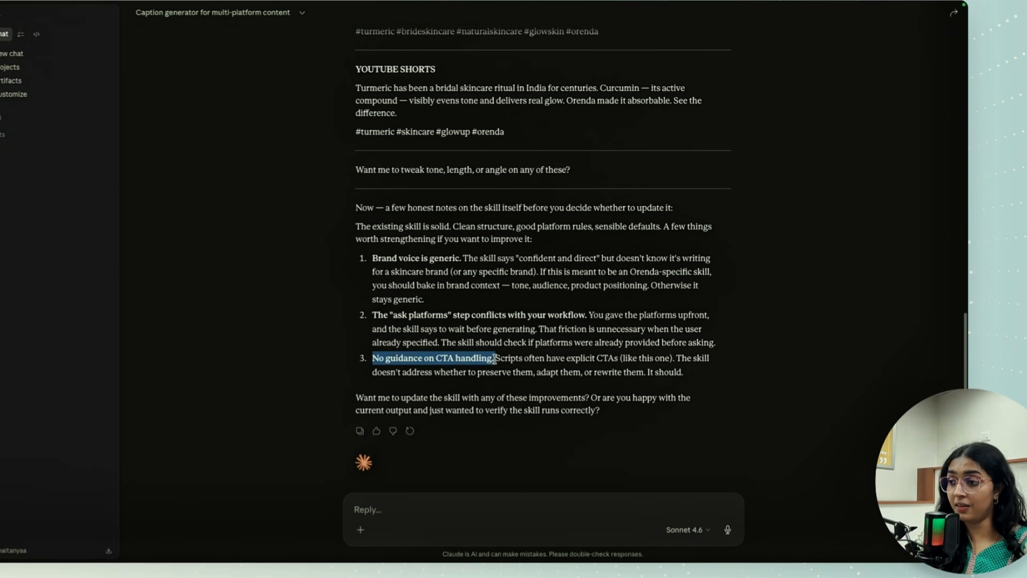
left_click(550, 311)
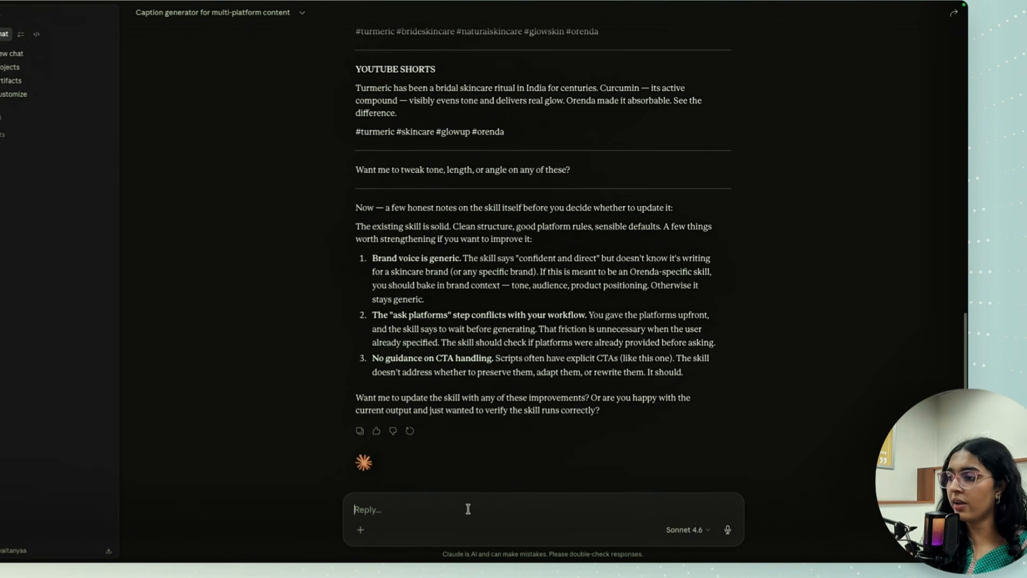
type("i am ha")
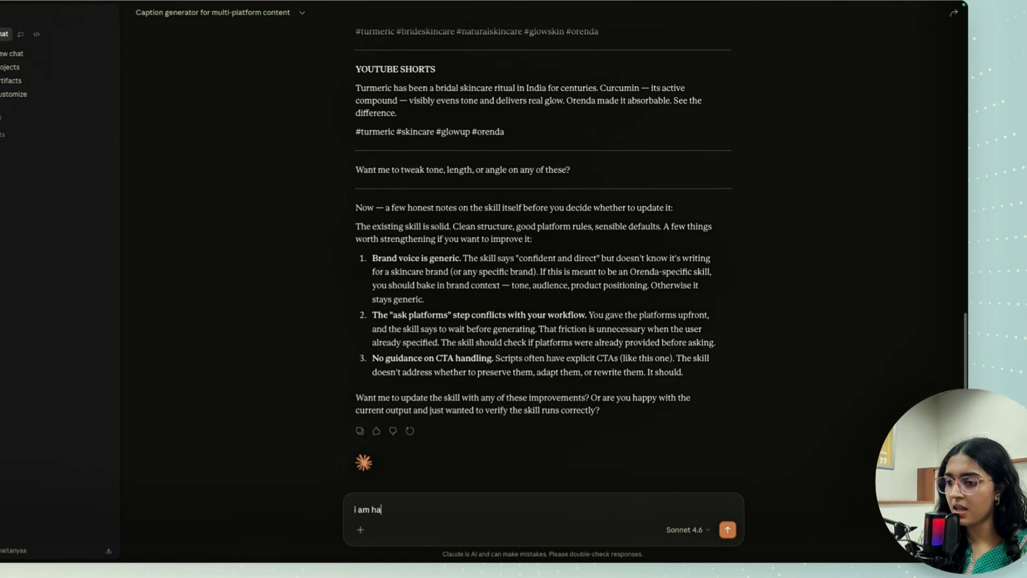
type("ppy witht he cur")
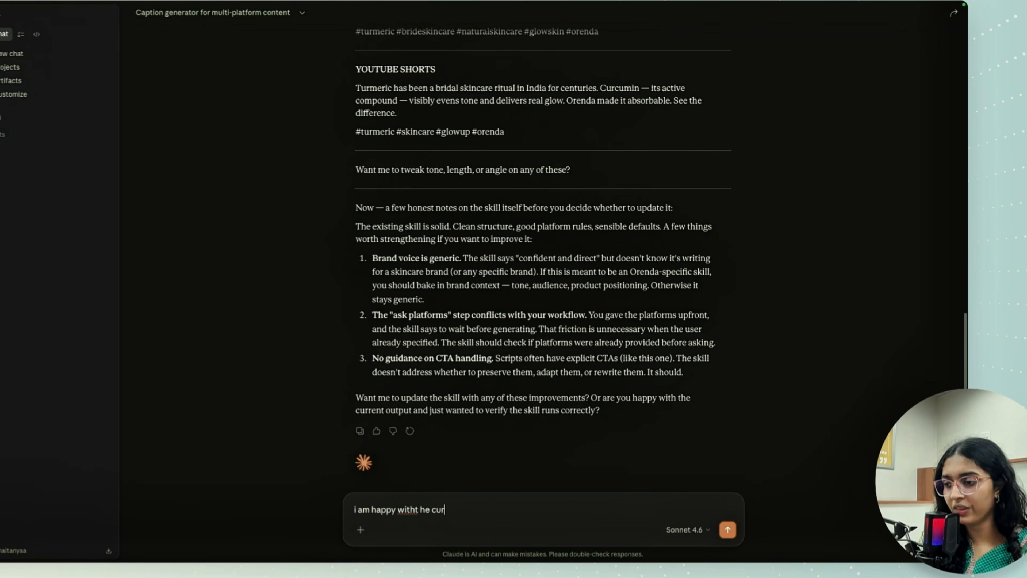
key("ctrl+a")
key("BackSpace")
scroll(546, 176, "up", 15)
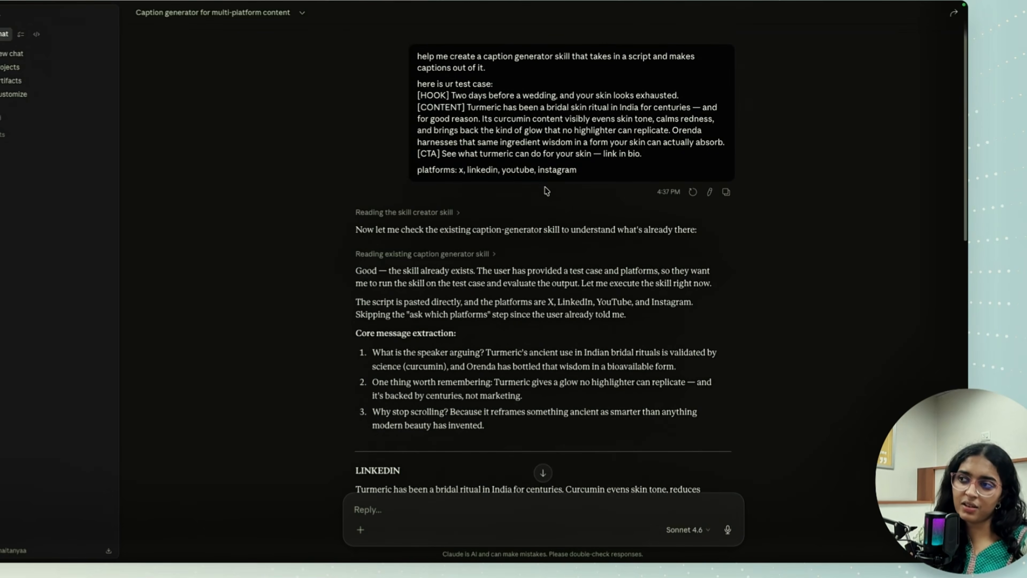
scroll(500, 283, "down", 10)
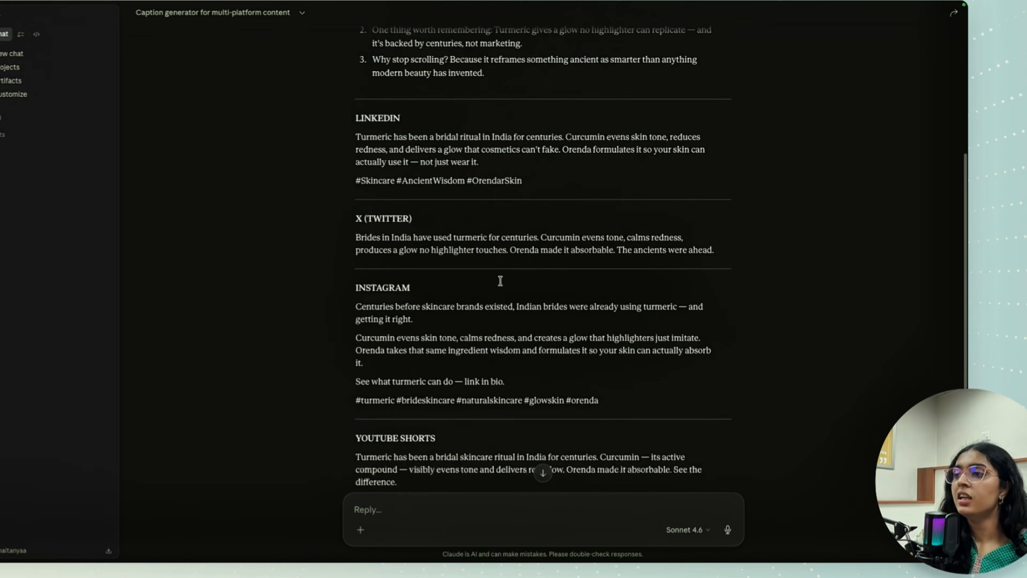
scroll(501, 283, "up", 6)
scroll(501, 288, "up", 5)
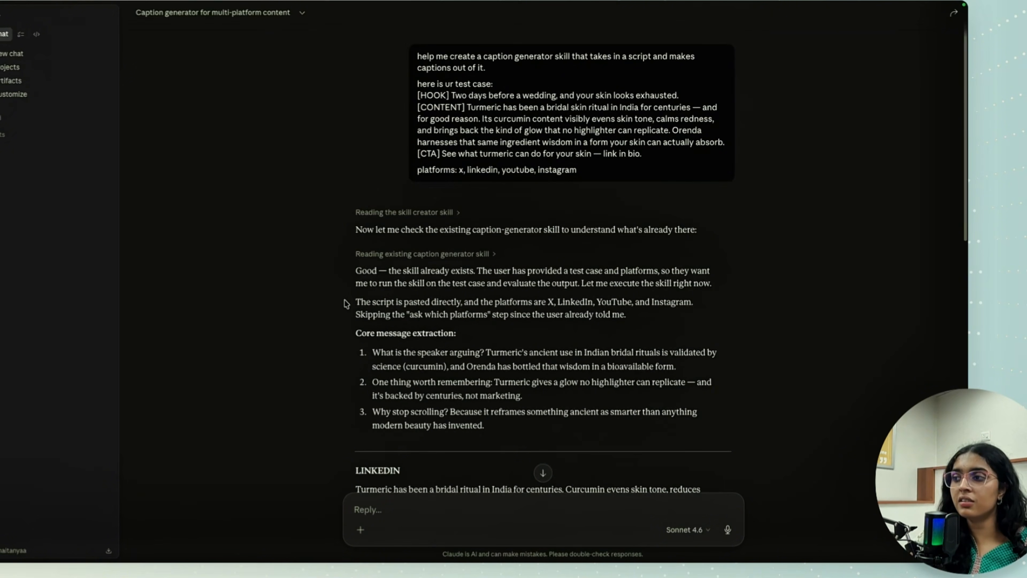
- Start a new chat and write "turning a reel script into a carousel" in the message
left_click(23, 44)
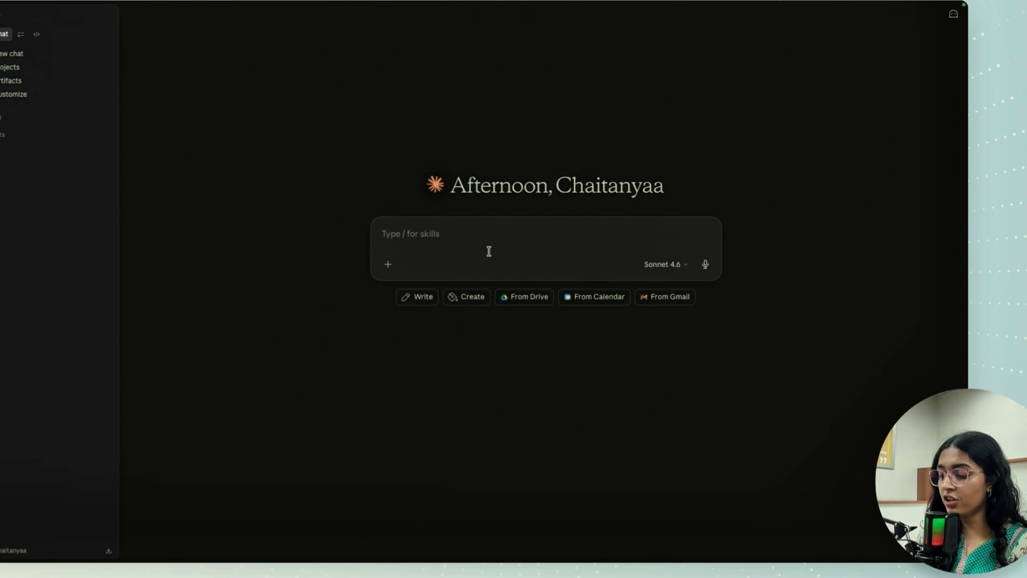
type("turning a")
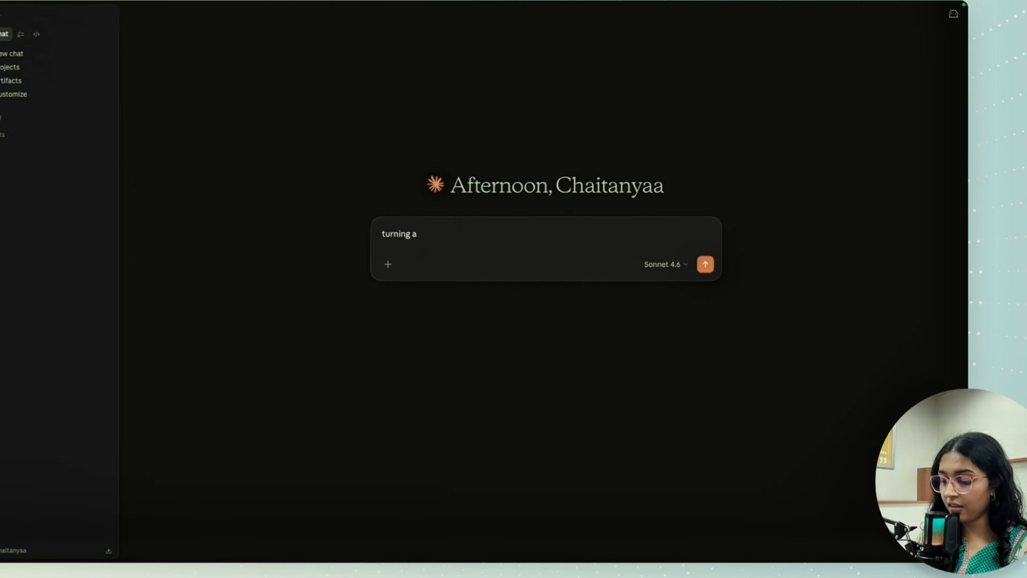
type(" reel script into")
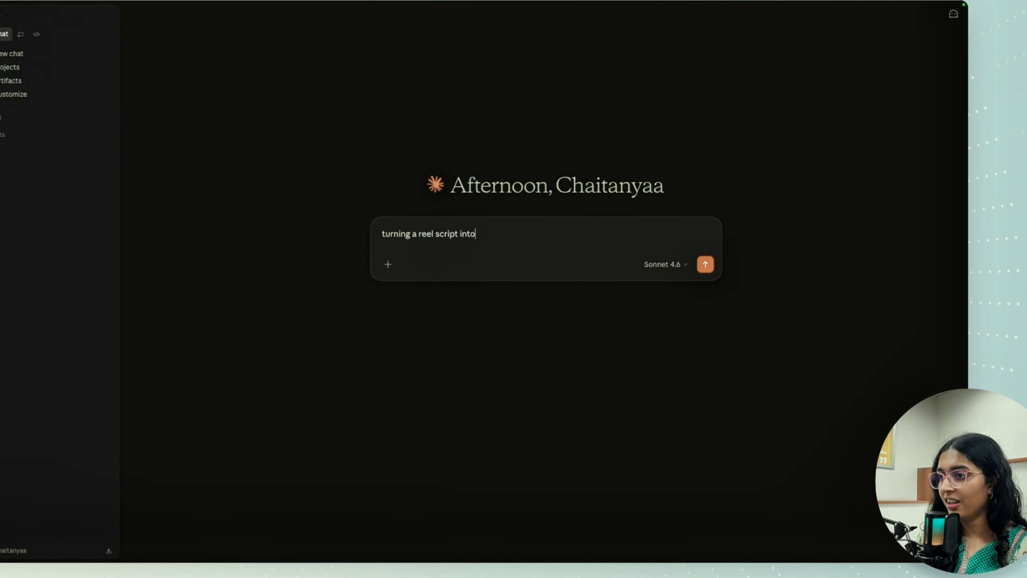
type(" a carou")
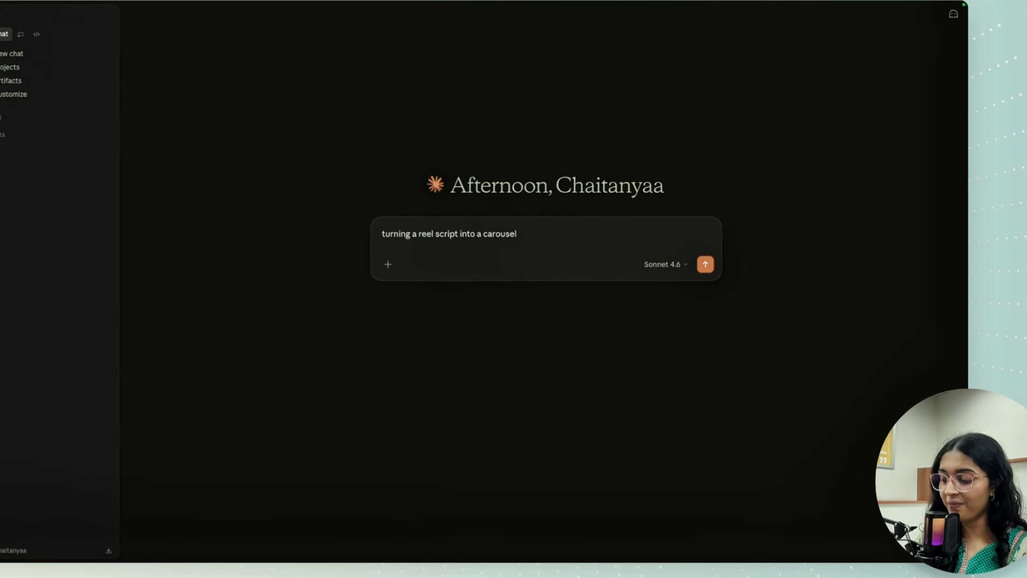
type("sel")
- Add the line "help me create a skill that takes a reel script in and converts it into a carousel" and send the request
key("shift+Return")
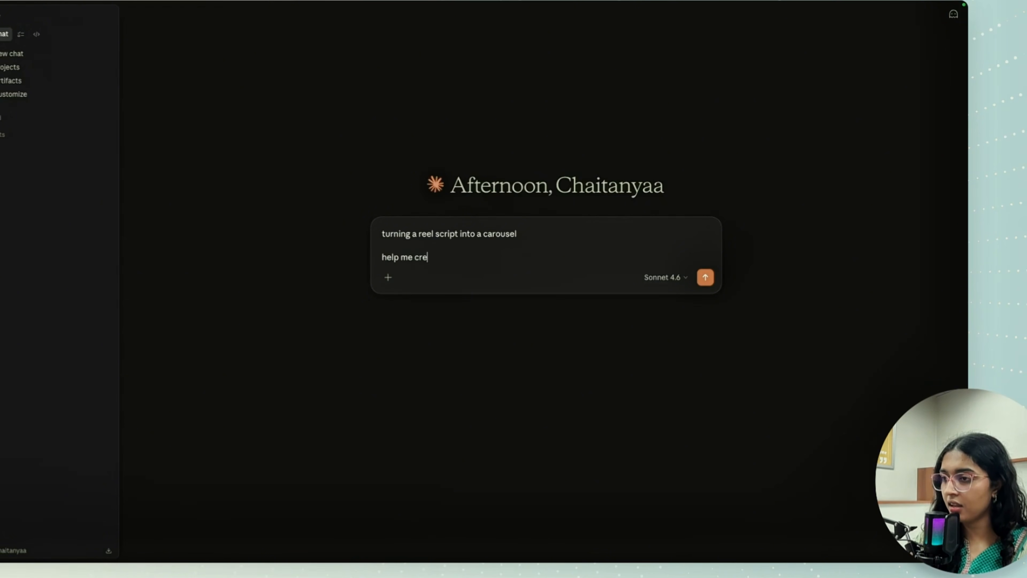
type("ate a skill tha")
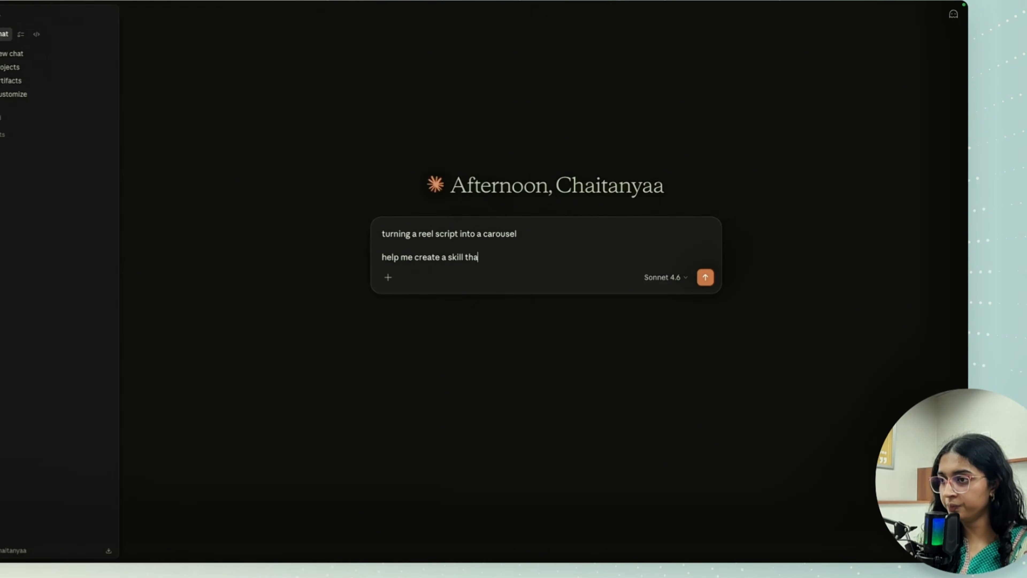
type("t takes a re")
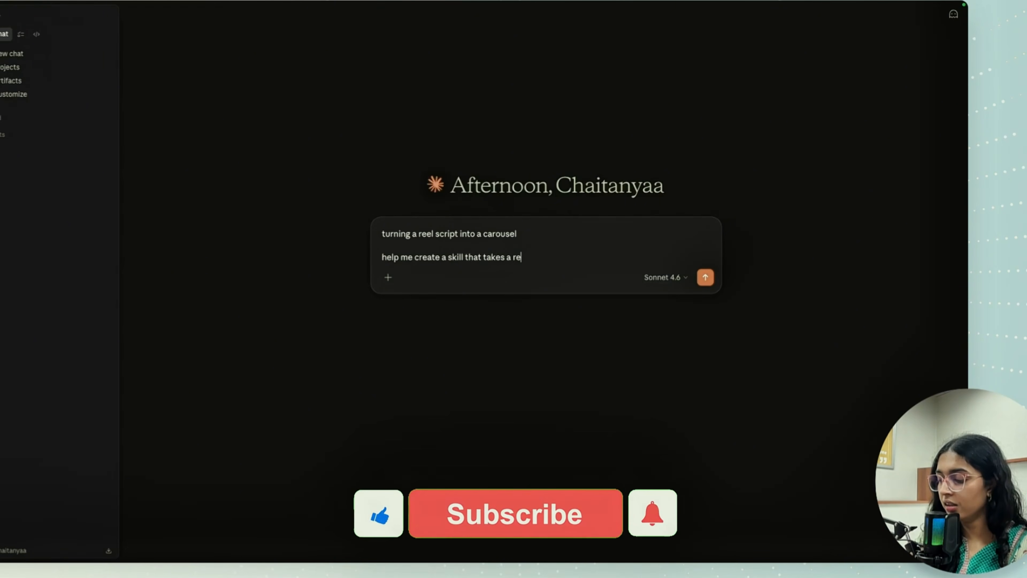
type("el s")
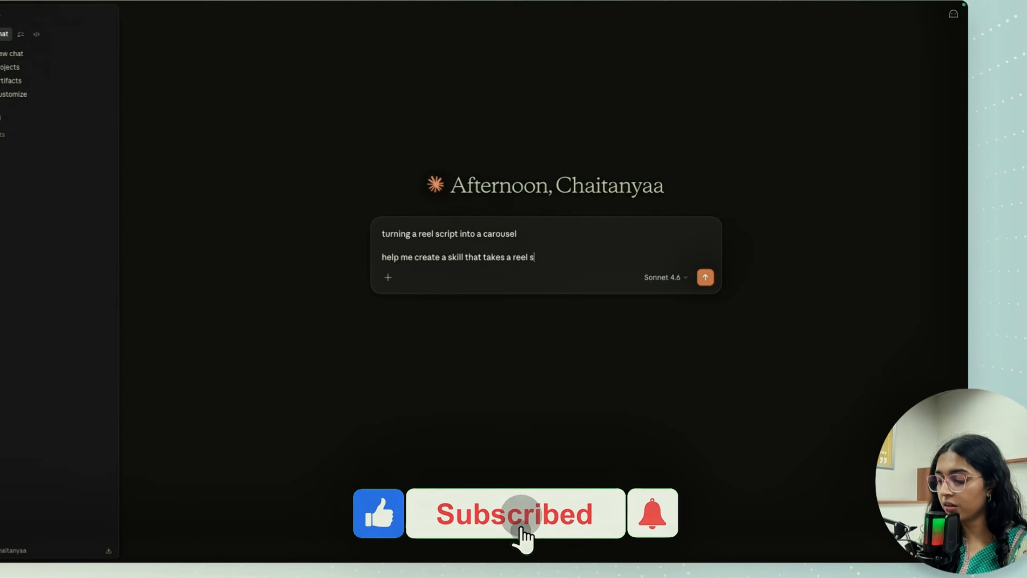
type("cript in a")
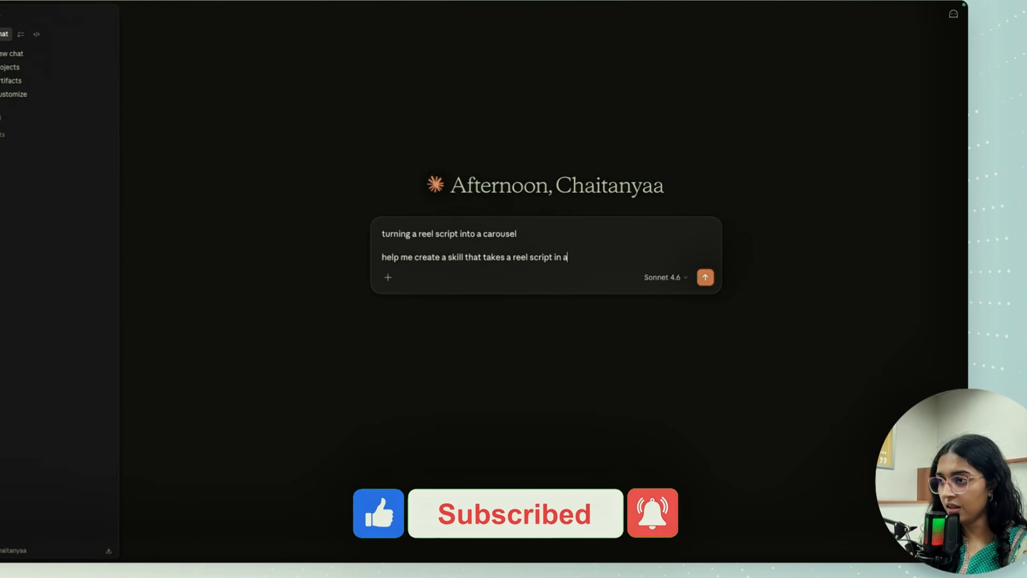
type("nd cin=")
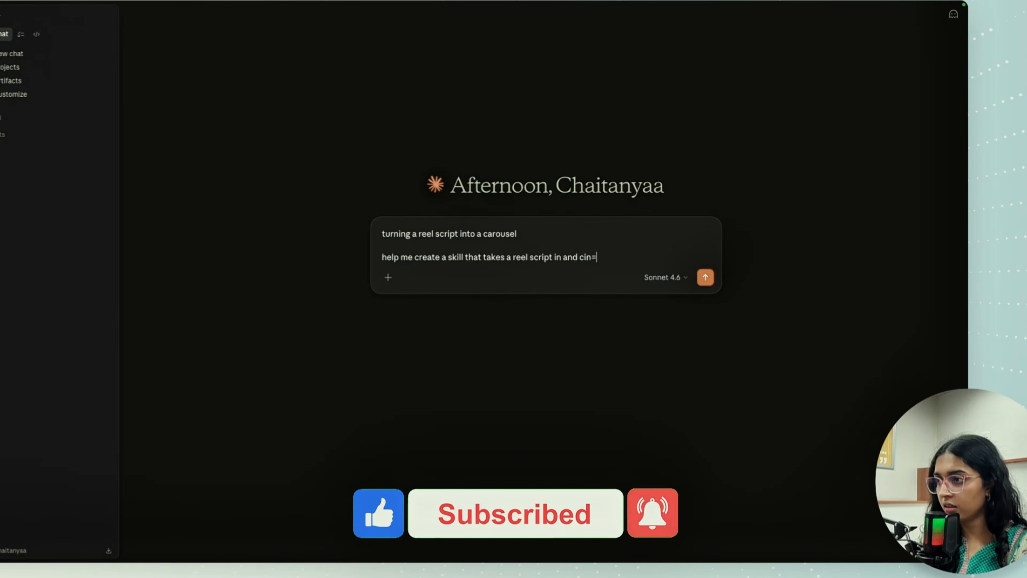
key("BackSpace")
key("BackSpace")
key("BackSpace")
type("o a c")
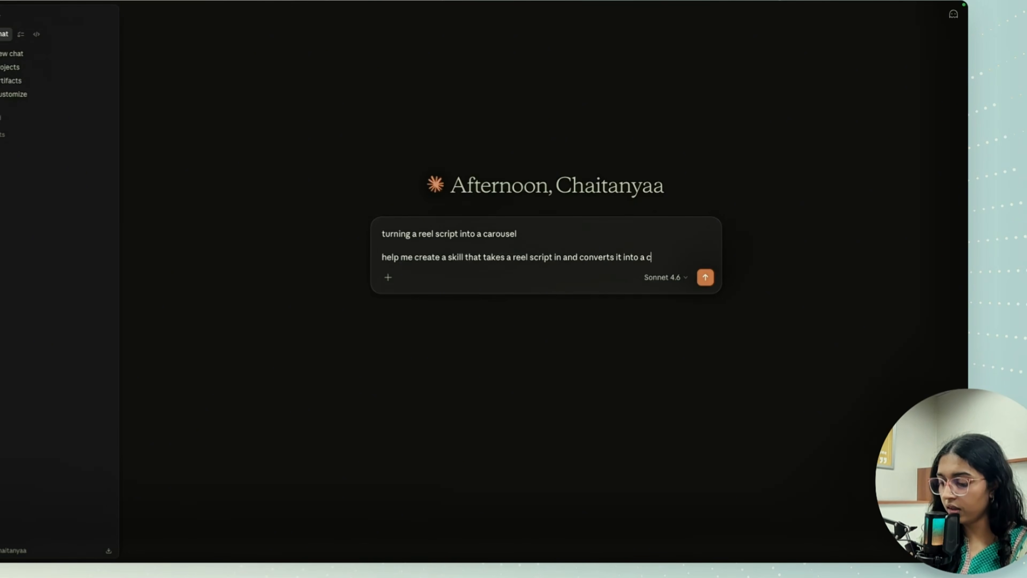
type("arousel")
key("shift+Return")
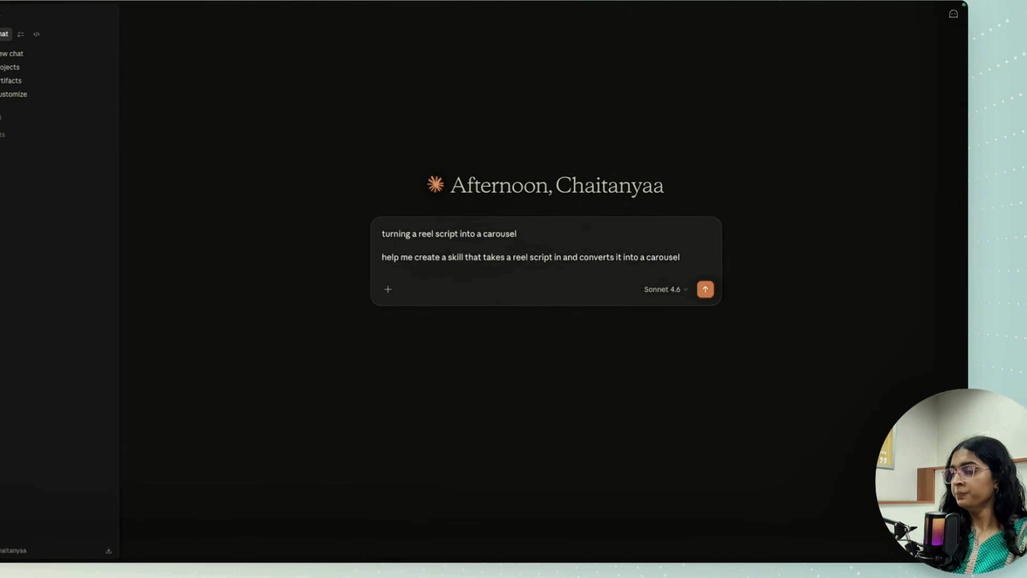
left_click(703, 289)
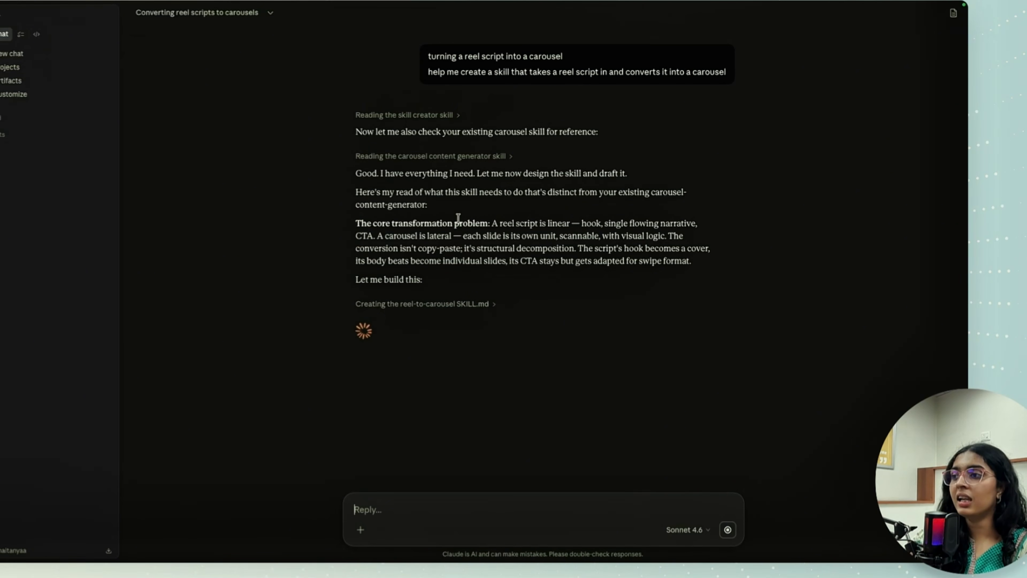
- Read the reply's account of the reel-to-carousel skill, from the core transformation problem to the intentional omissions
left_click_drag(349, 195, 460, 209)
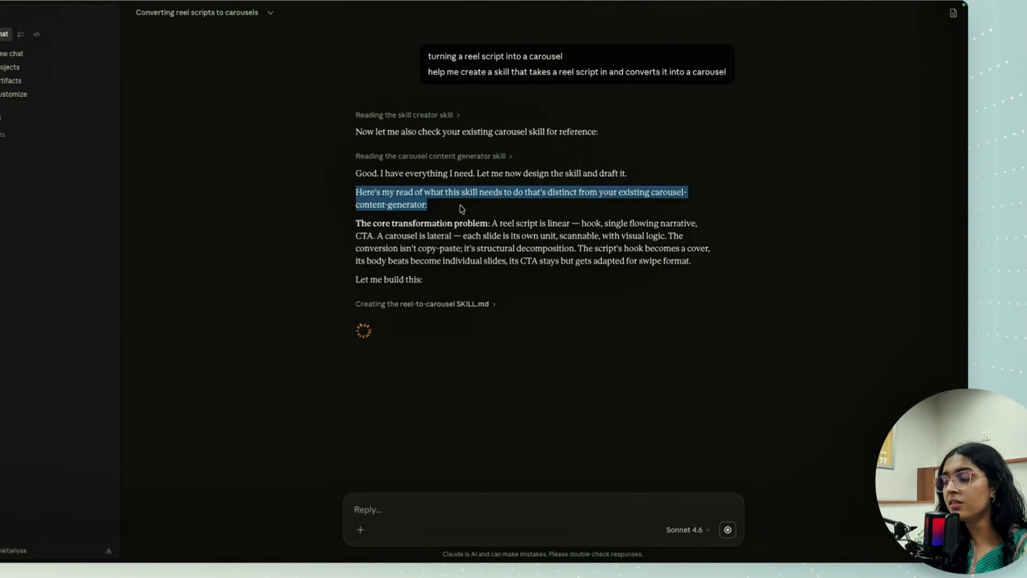
left_click(610, 328)
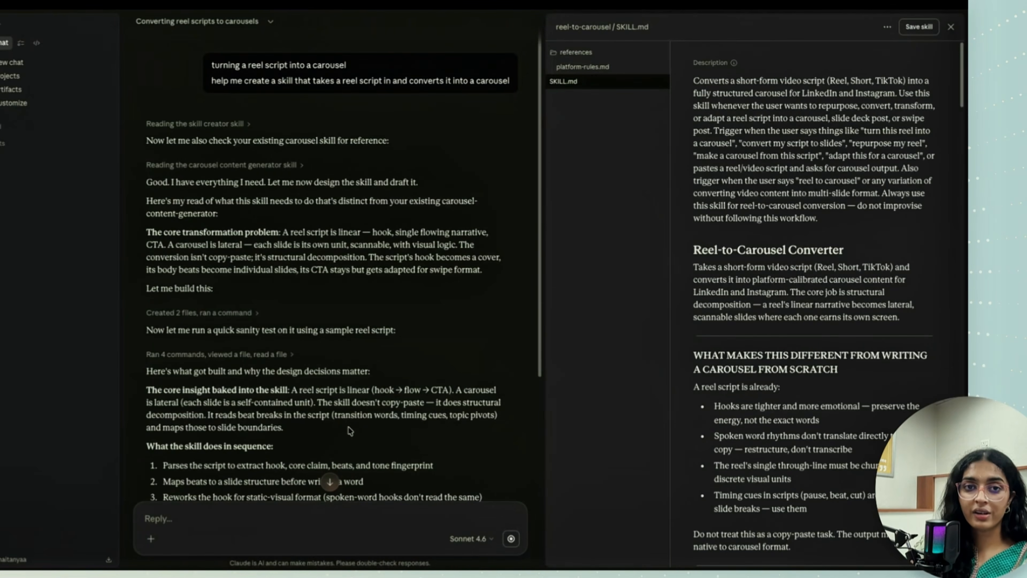
scroll(352, 427, "down", 1)
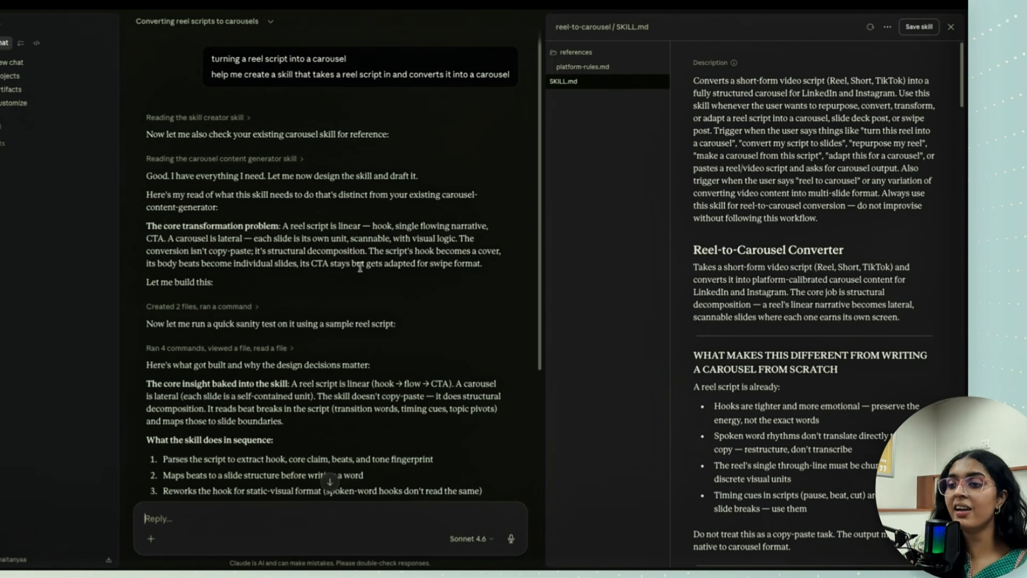
scroll(429, 282, "down", 2)
scroll(430, 282, "down", 10)
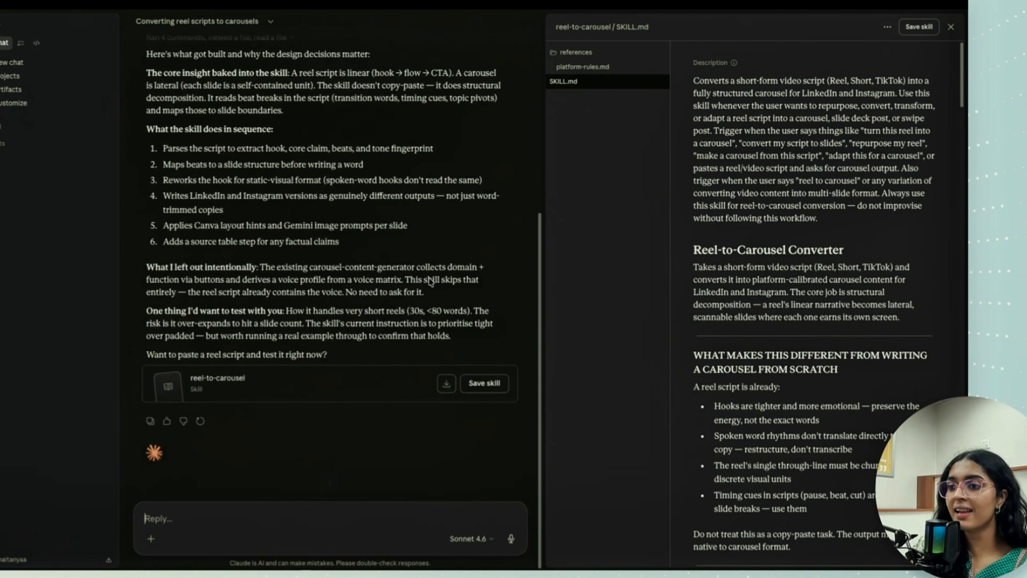
scroll(428, 277, "up", 6)
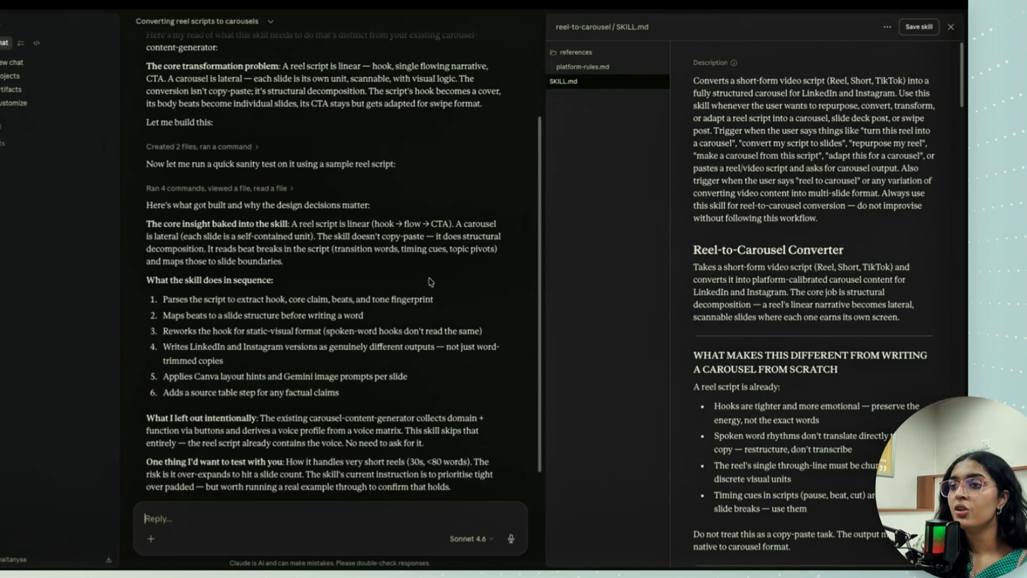
scroll(430, 282, "down", 1)
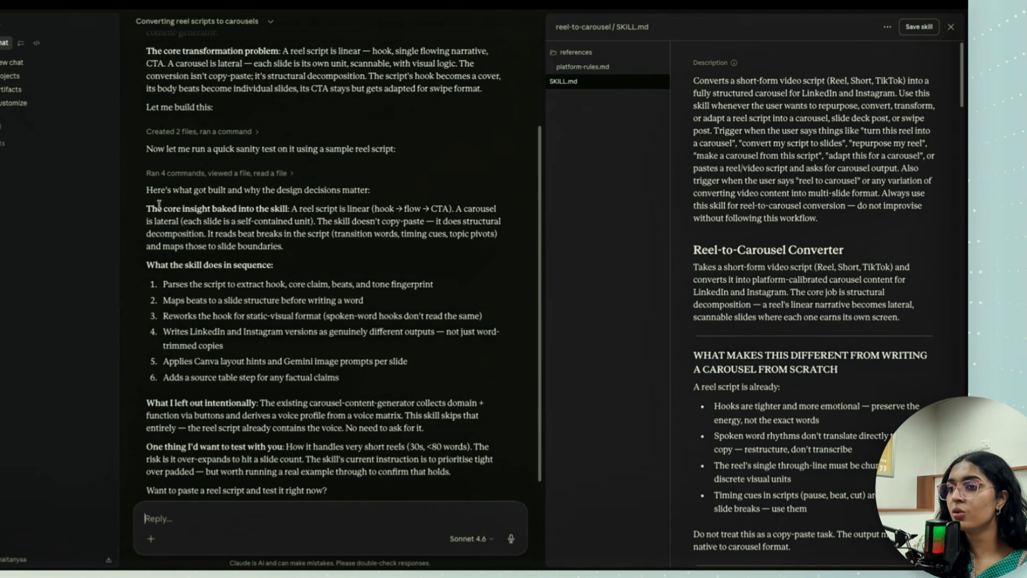
- Examine the core insight baked into the skill and how script beat breaks map to slide boundaries
left_click_drag(161, 207, 300, 209)
left_click(316, 235)
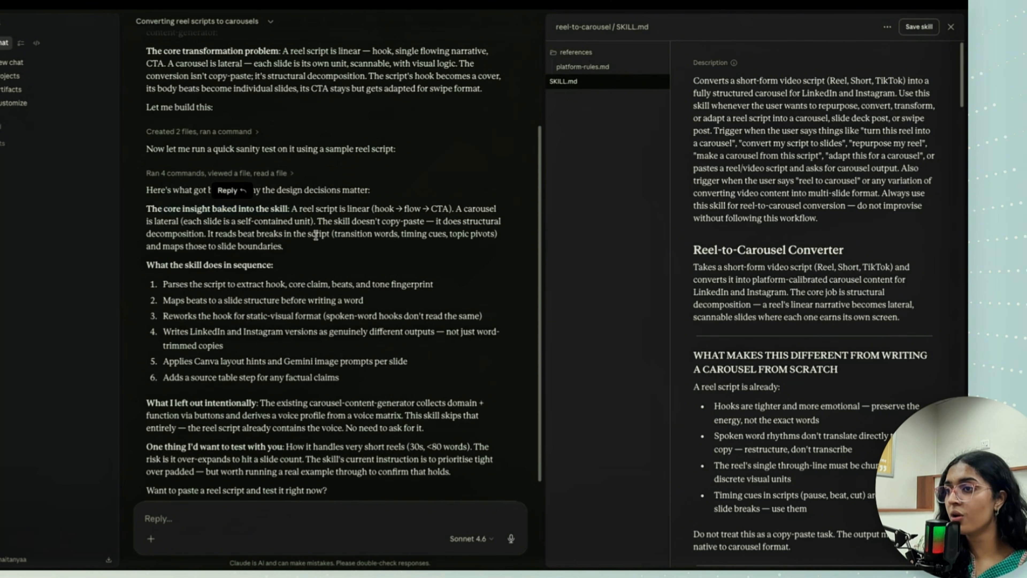
scroll(406, 227, "down", 1)
left_click_drag(299, 190, 316, 209)
left_click(316, 210)
scroll(417, 242, "down", 1)
scroll(418, 243, "down", 1)
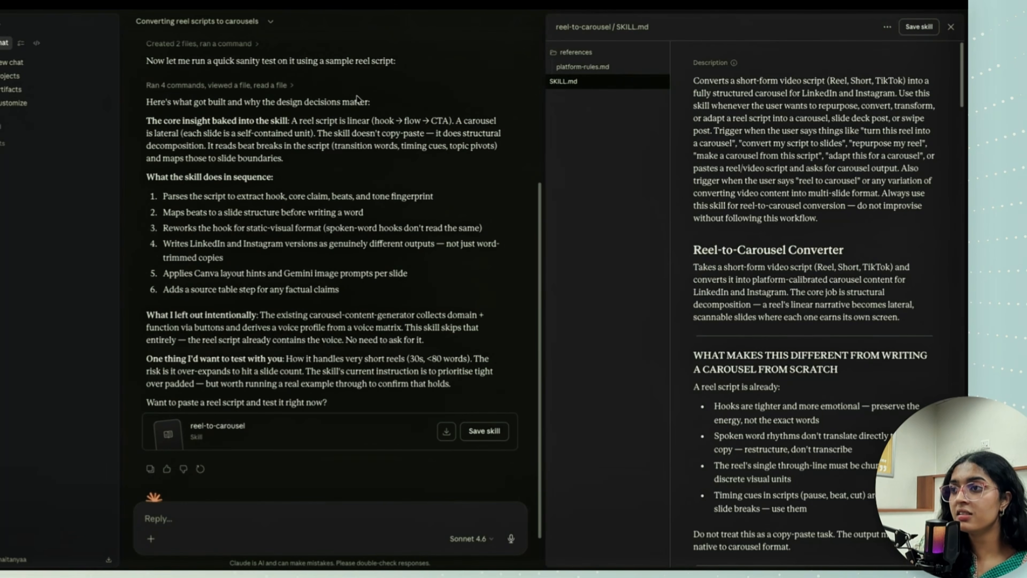
left_click_drag(463, 135, 397, 144)
left_click(260, 147)
left_click(177, 176)
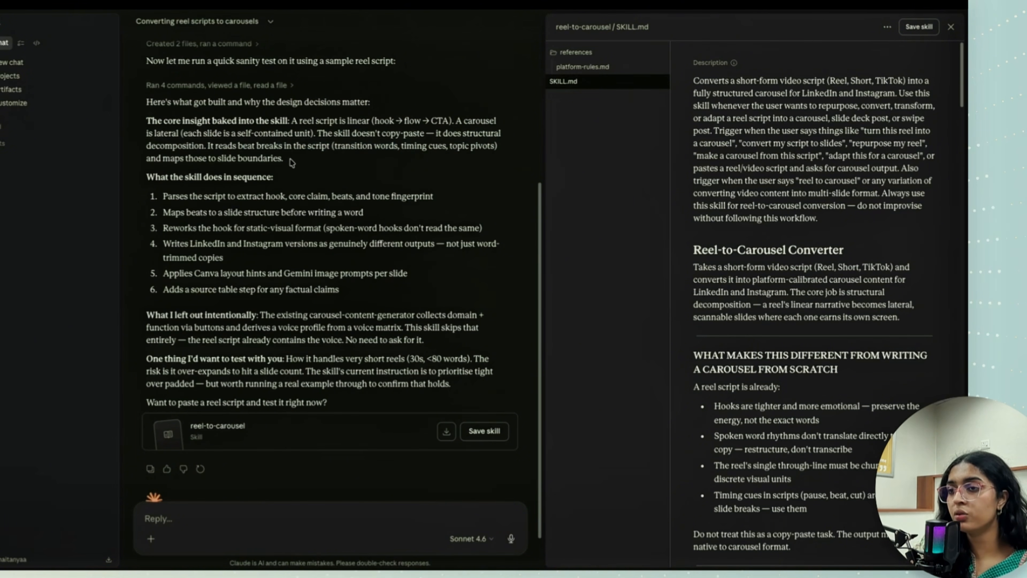
- Save the reel-to-carousel skill and skim its SKILL.md down to the script and preferences step
scroll(290, 132, "down", 2)
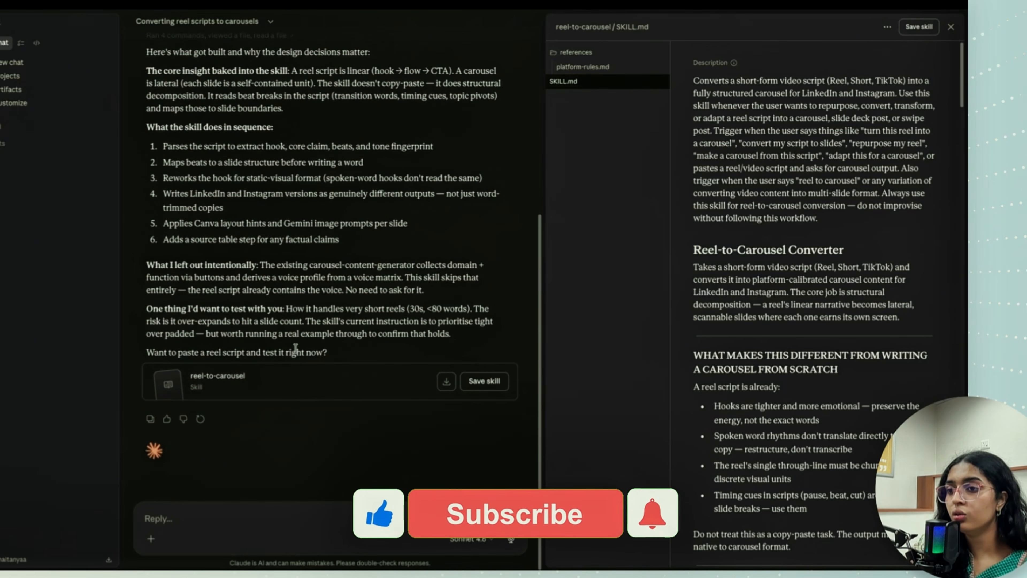
left_click(497, 388)
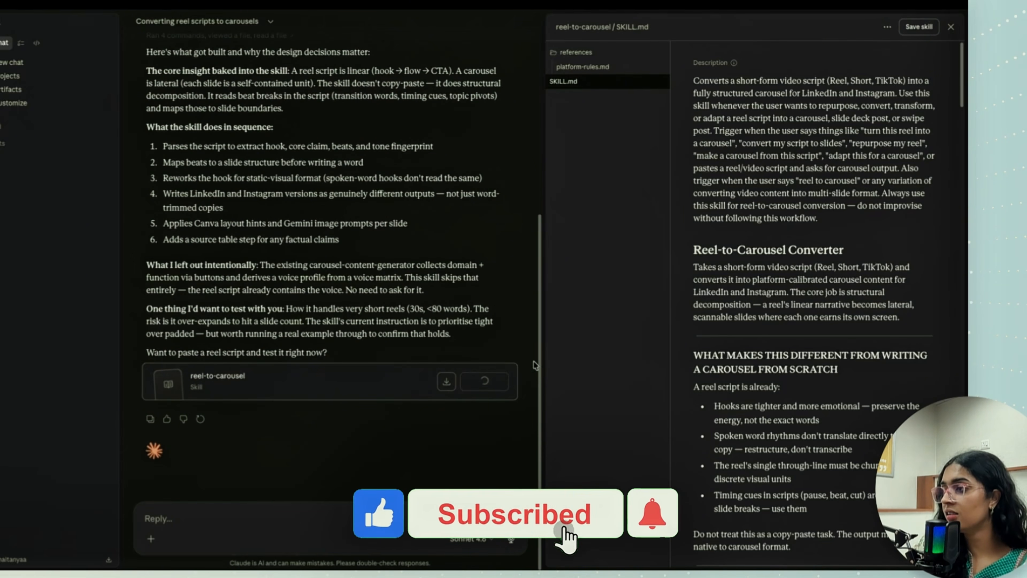
scroll(830, 274, "down", 5)
scroll(830, 274, "down", 15)
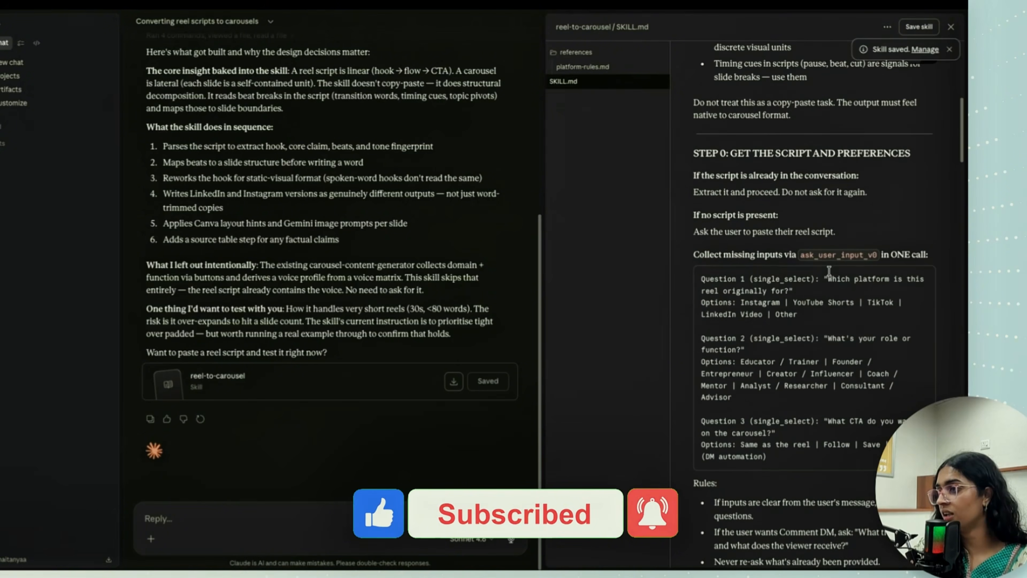
scroll(829, 272, "up", 16)
scroll(829, 271, "up", 4)
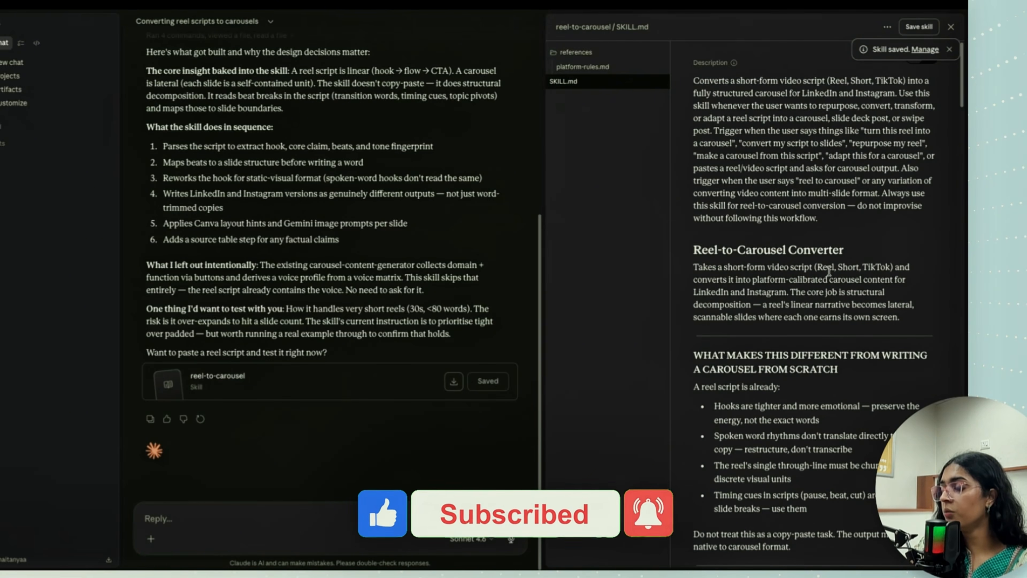
- Start a new chat and paste the Orenda turmeric reel script with its hook, content and CTA into the message
left_click(22, 68)
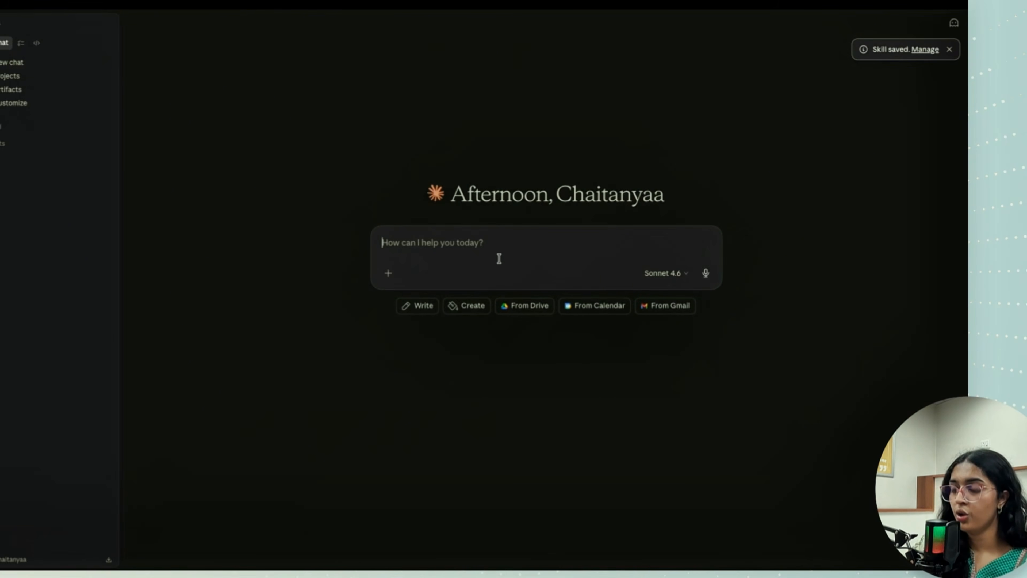
type("[HOOK] Two days before a wedding, and your skin looks exhausted. [CONTENT] Turmeric has been a bridal skin ritual in India for centuries — and for good reason. Its curcumin content visibly evens skin tone, calms redness, and brings back the kind of glow that no highlighter can replicate. Orenda harnesses that same ingredient wisdom in a form your skin can actually absorb. [CTA] See what turmeric can do for your skin — link in bio.")
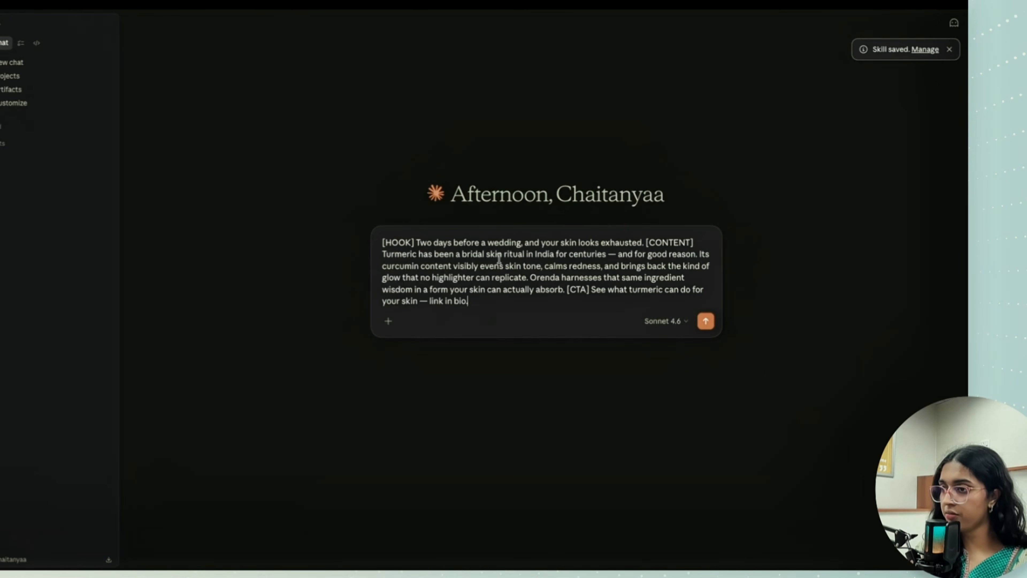
key("shift+Return")
key("shift+Return")
- Add the reel-to-carousel skill below the script, send the message, and dismiss the skill-saved notification
type("/")
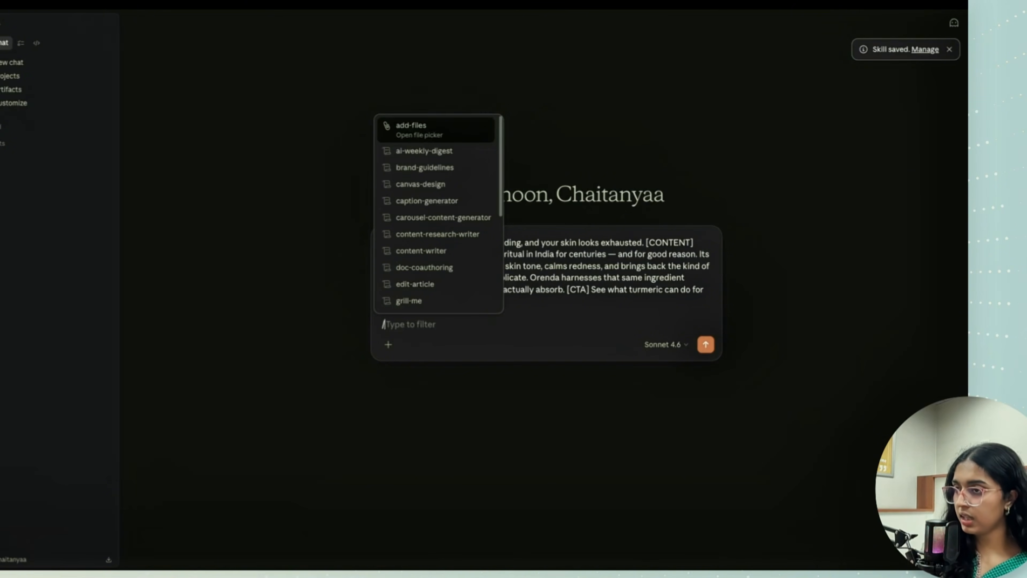
type("ree")
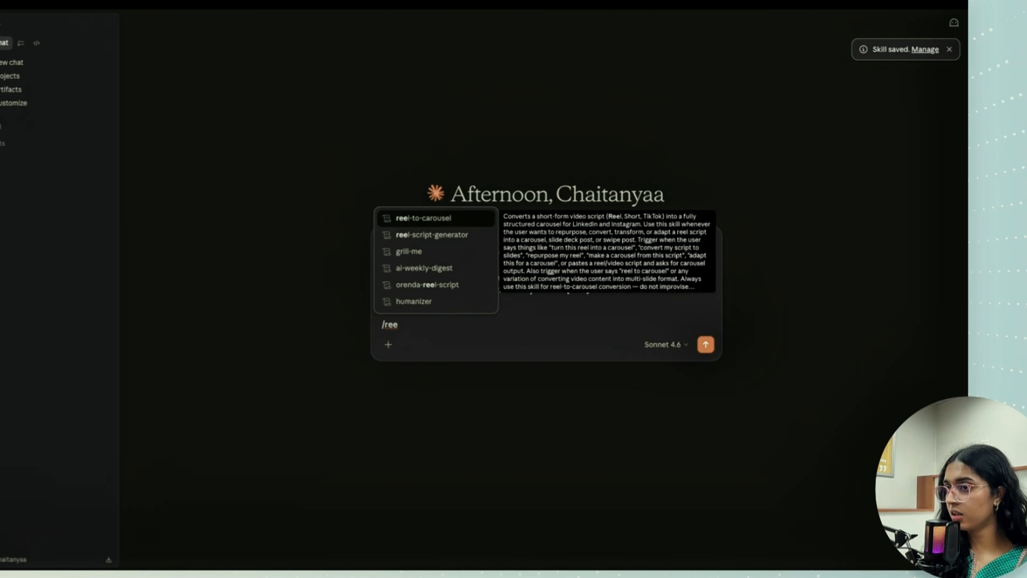
key("Return")
key("Return")
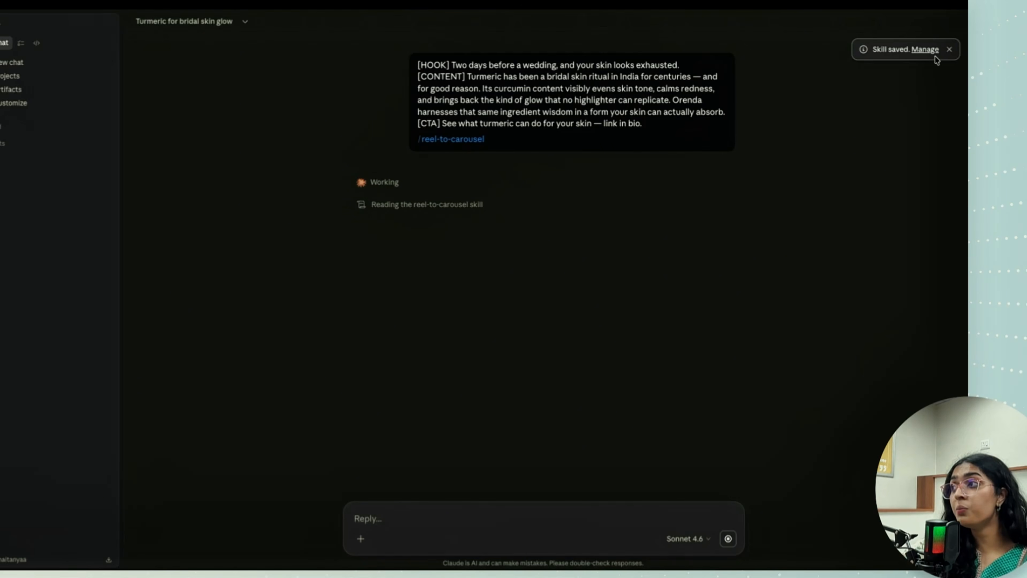
left_click(950, 50)
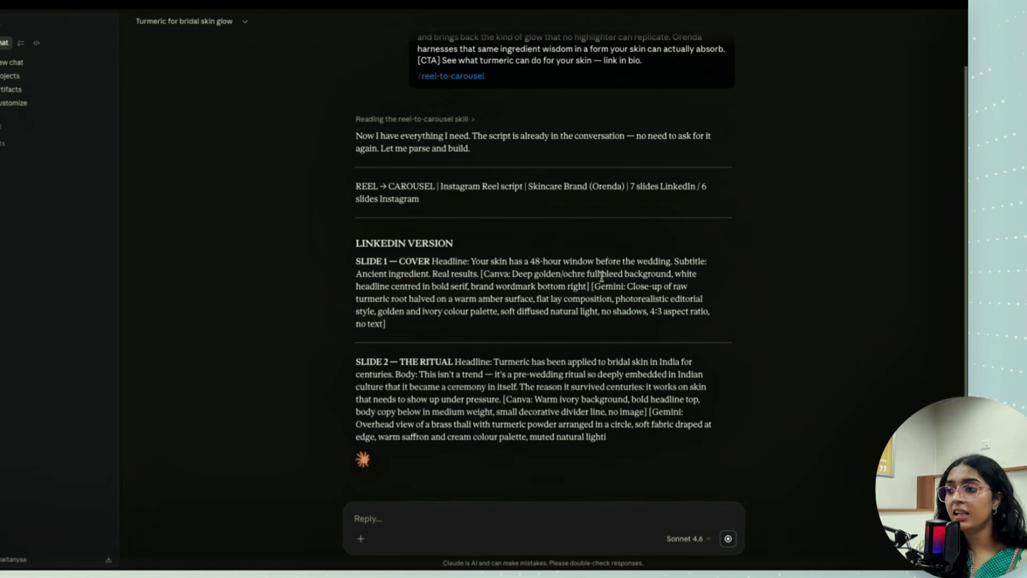
- Review the carousel's LinkedIn version, including the Canva layout hint and Gemini image prompt for the cover slide
left_click_drag(512, 274, 589, 283)
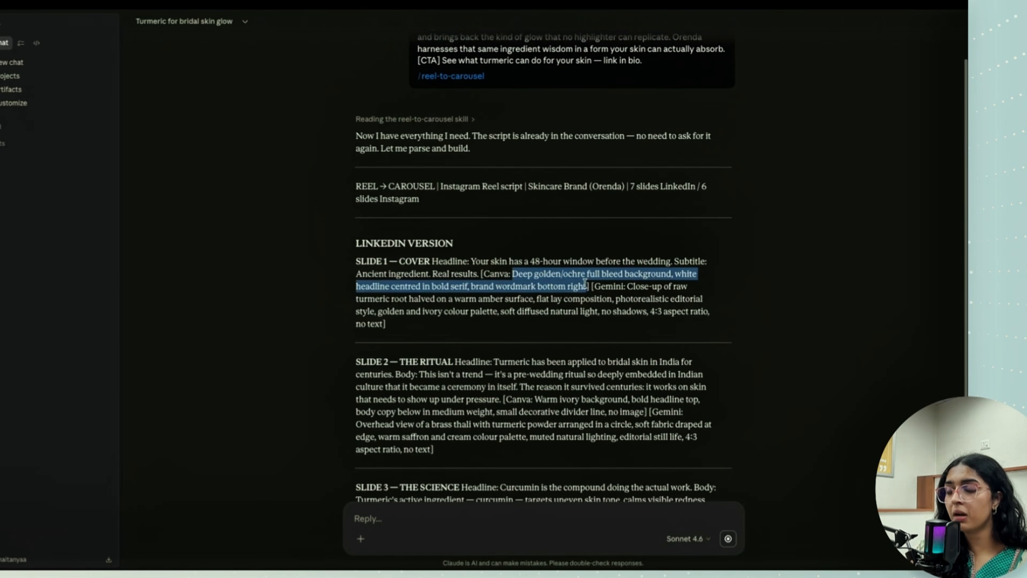
left_click(584, 283)
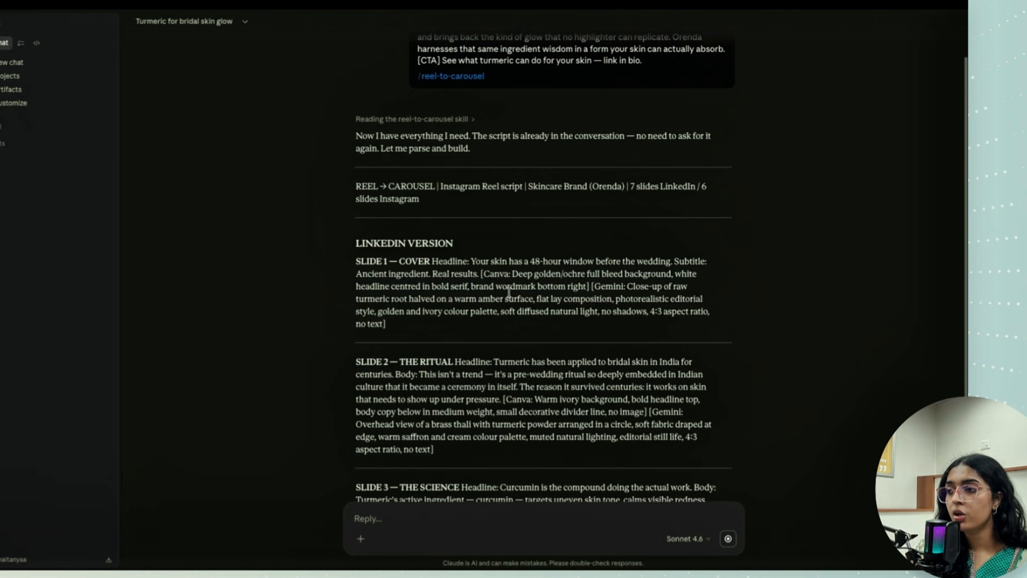
left_click_drag(627, 286, 382, 322)
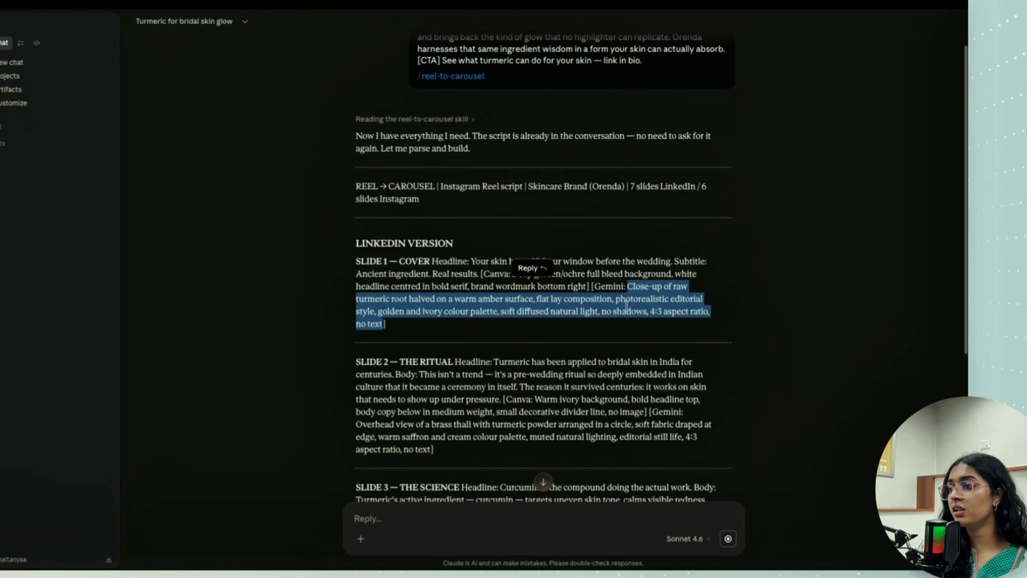
left_click(629, 318)
scroll(494, 244, "down", 4)
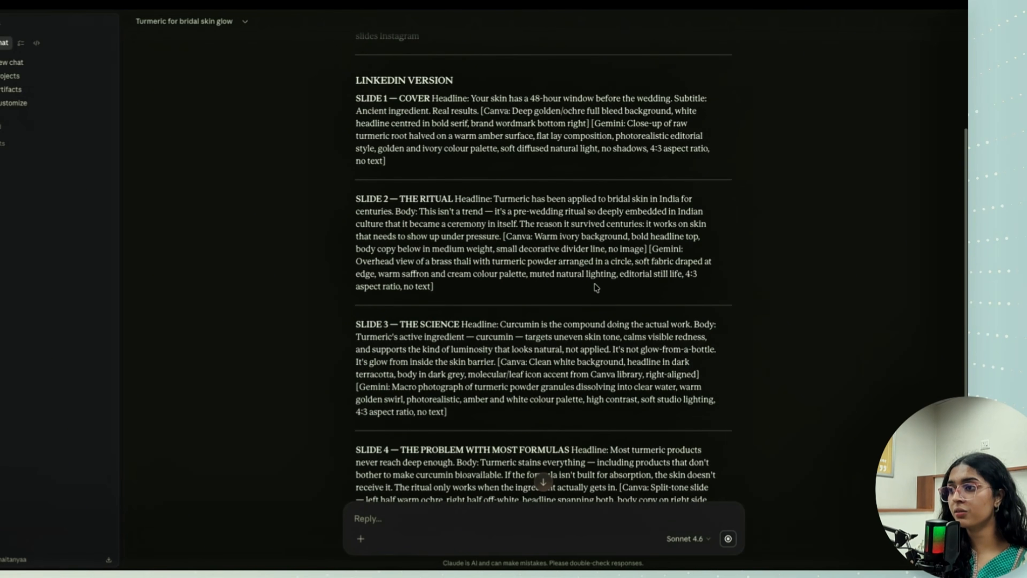
scroll(633, 261, "down", 9)
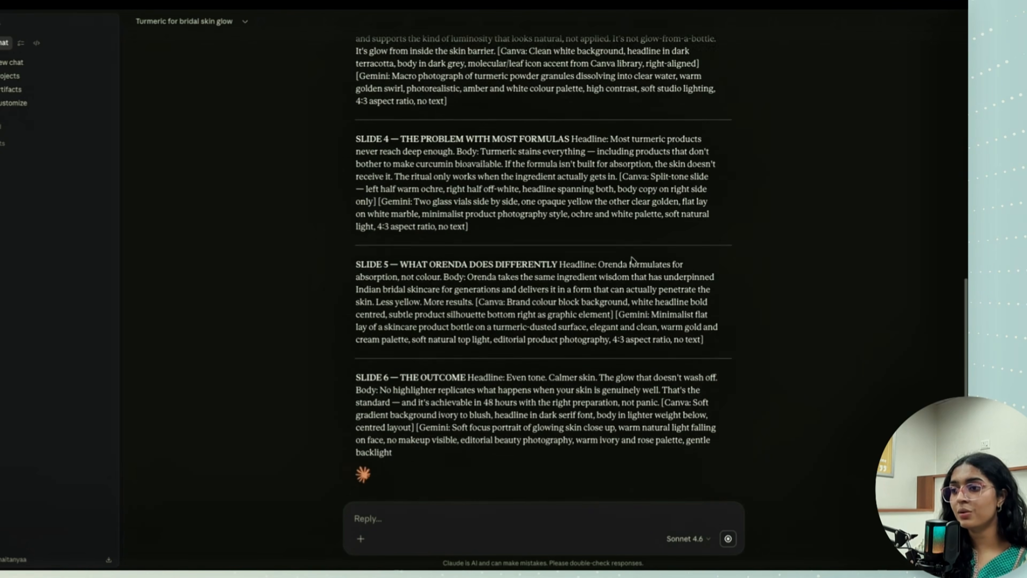
scroll(615, 214, "up", 12)
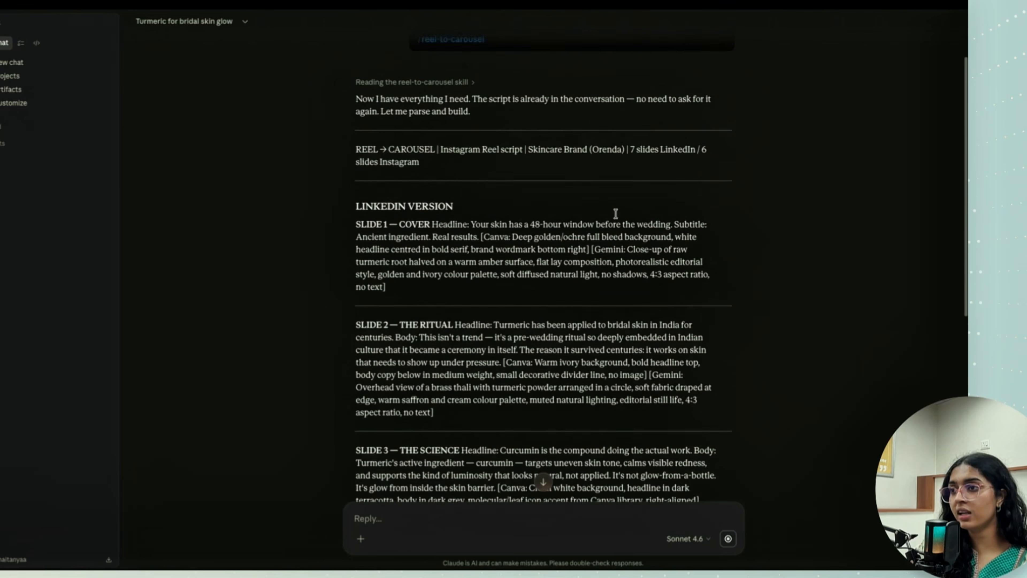
left_click_drag(356, 211, 495, 223)
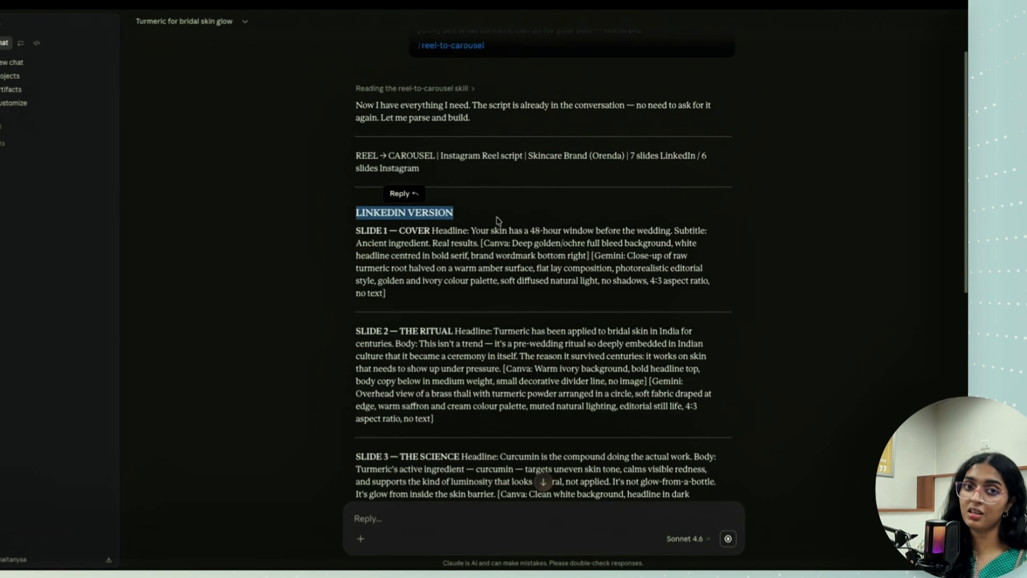
left_click(498, 221)
scroll(498, 221, "down", 20)
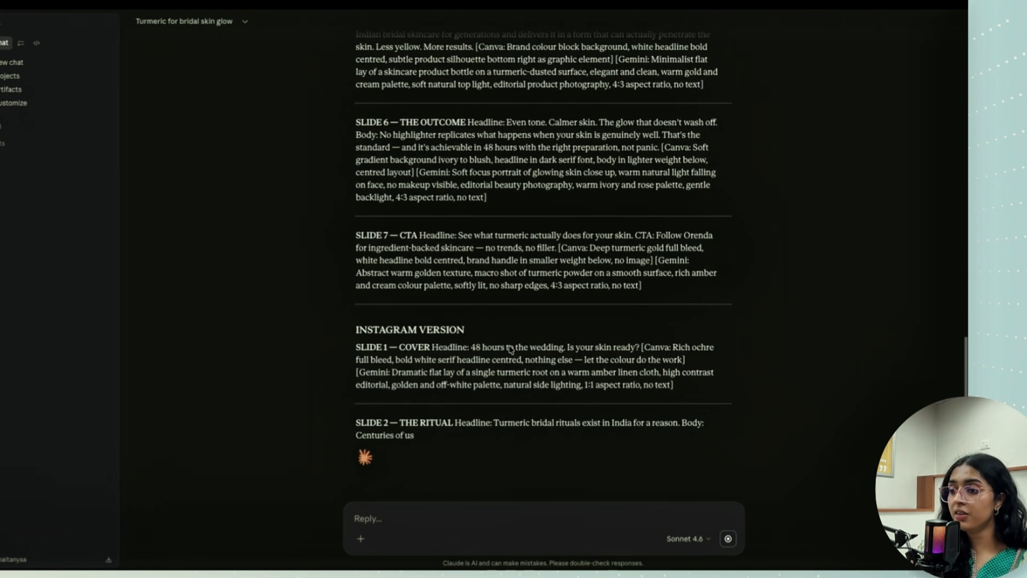
- Review the carousel's Instagram version from the cover slide through to the CTA slide
left_click_drag(365, 317, 469, 330)
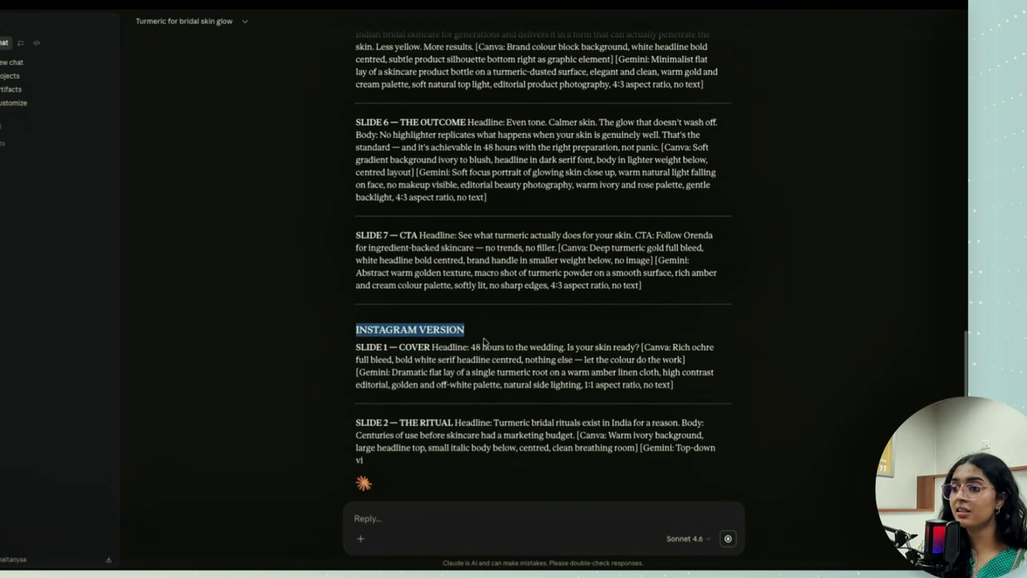
left_click(591, 340)
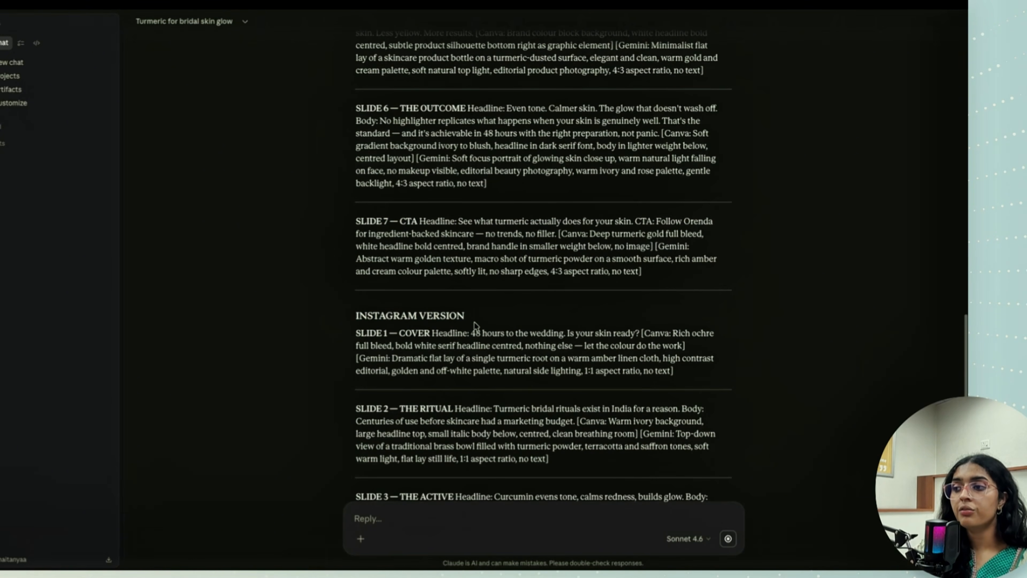
left_click_drag(348, 321, 478, 320)
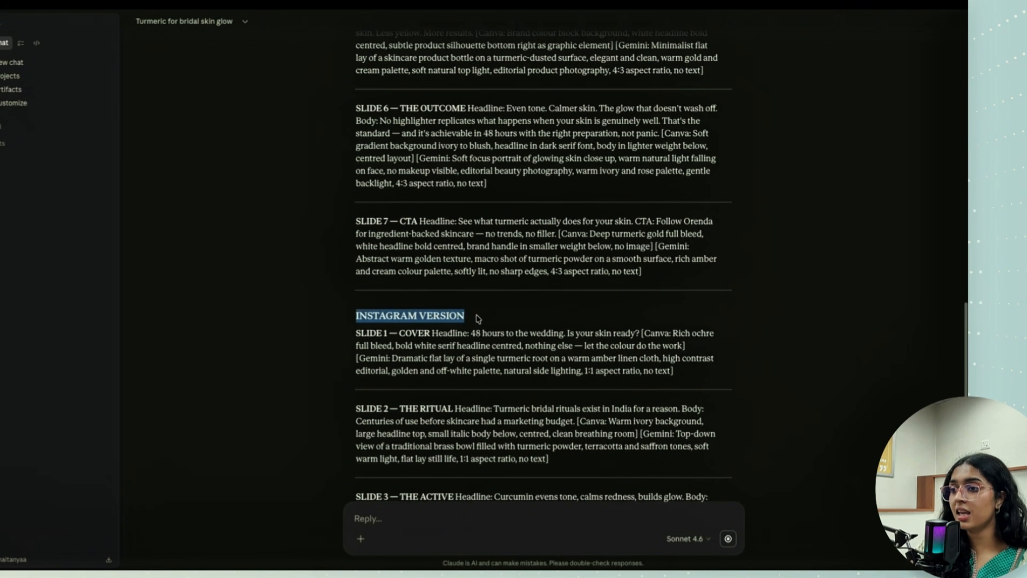
left_click(477, 320)
scroll(470, 321, "down", 6)
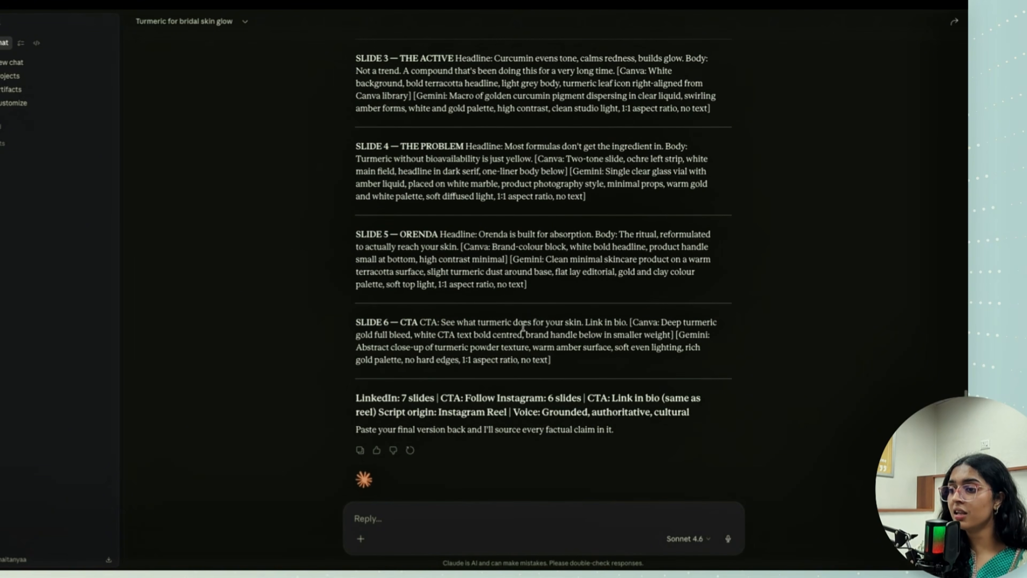
- Read the closing summary of slides, CTAs and voice, and the offer to source factual claims in the final version
left_click_drag(364, 366, 752, 392)
left_click(611, 409)
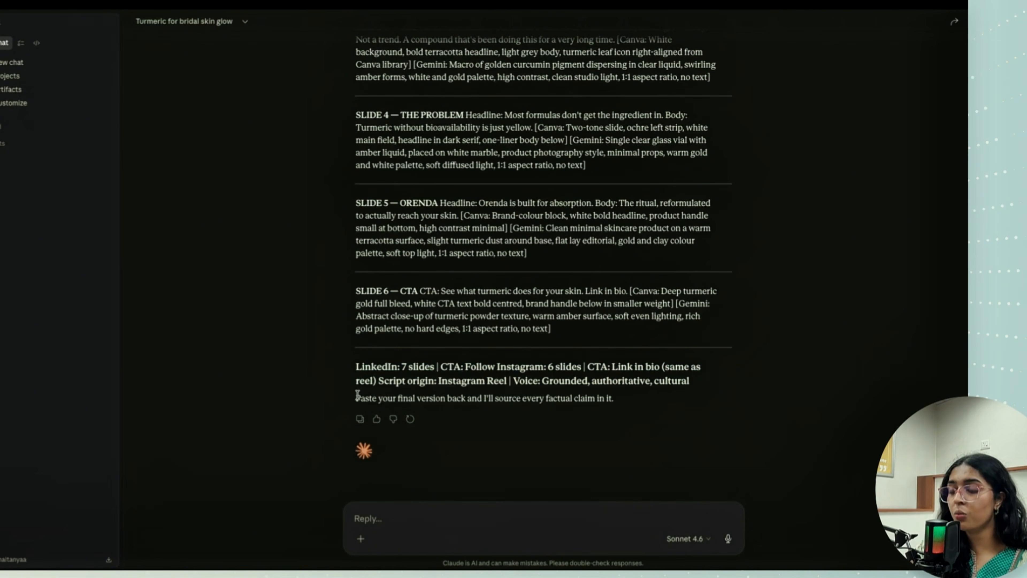
left_click_drag(357, 394, 619, 399)
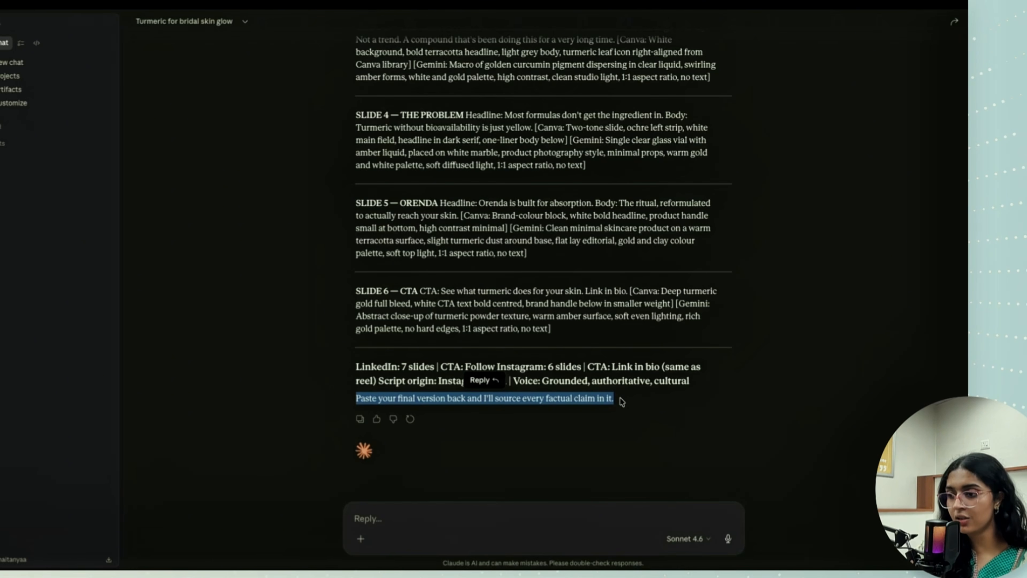
left_click(621, 401)
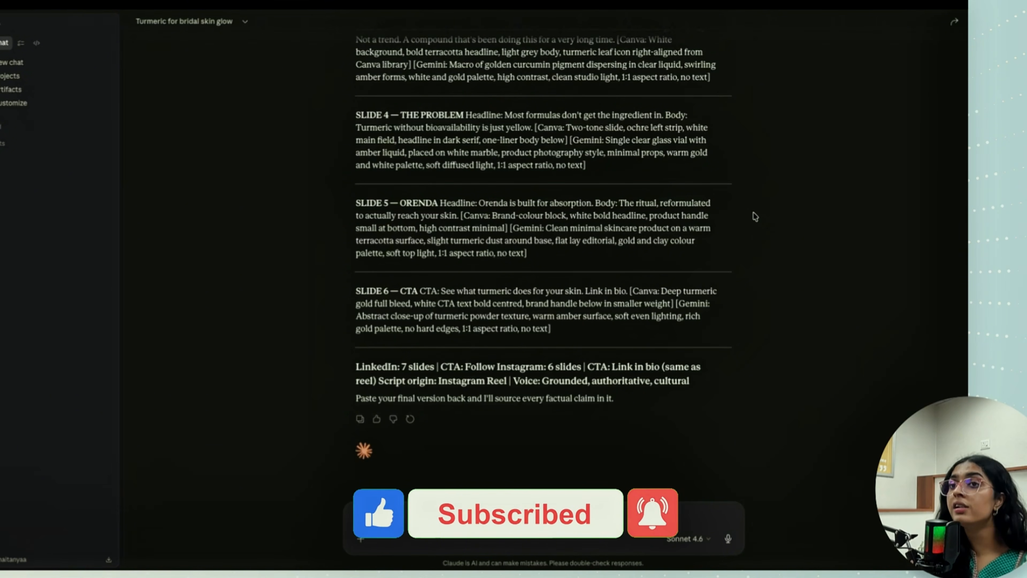
scroll(760, 216, "up", 12)
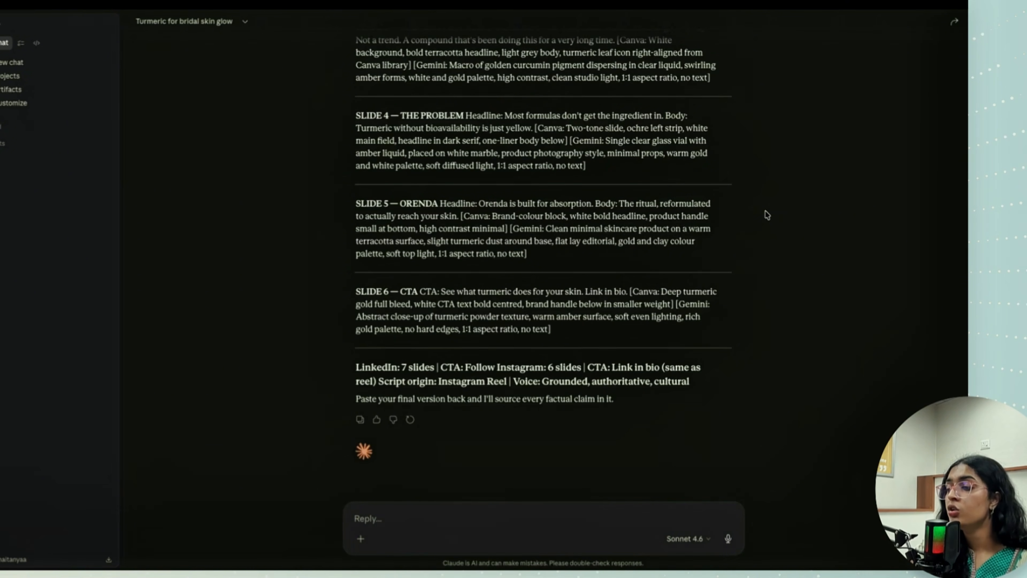
- Highlight the closing line about sourcing factual claims, and look back over the Instagram slides and the last LinkedIn slides of the carousel
scroll(768, 212, "down", 15)
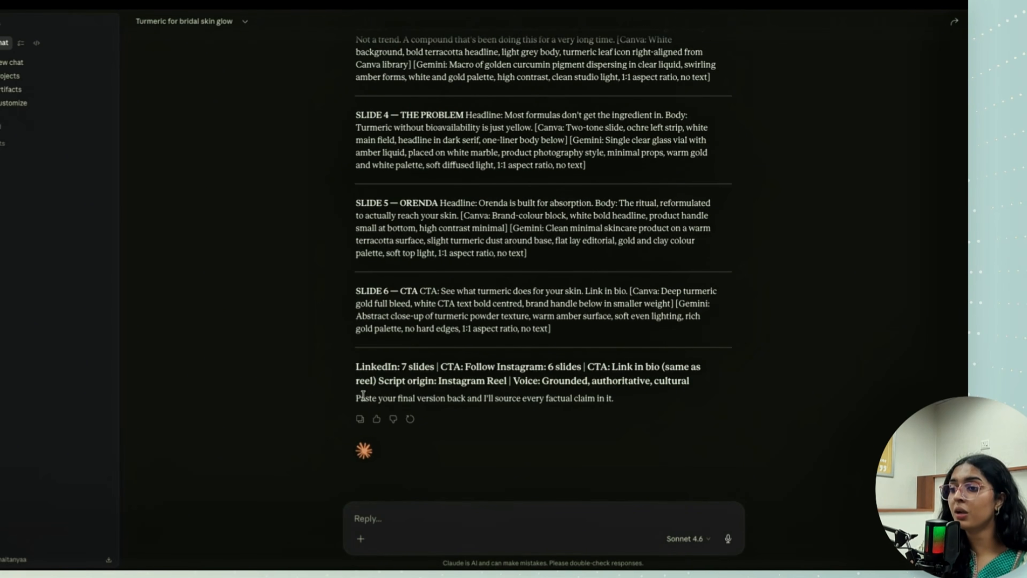
left_click_drag(356, 400, 631, 402)
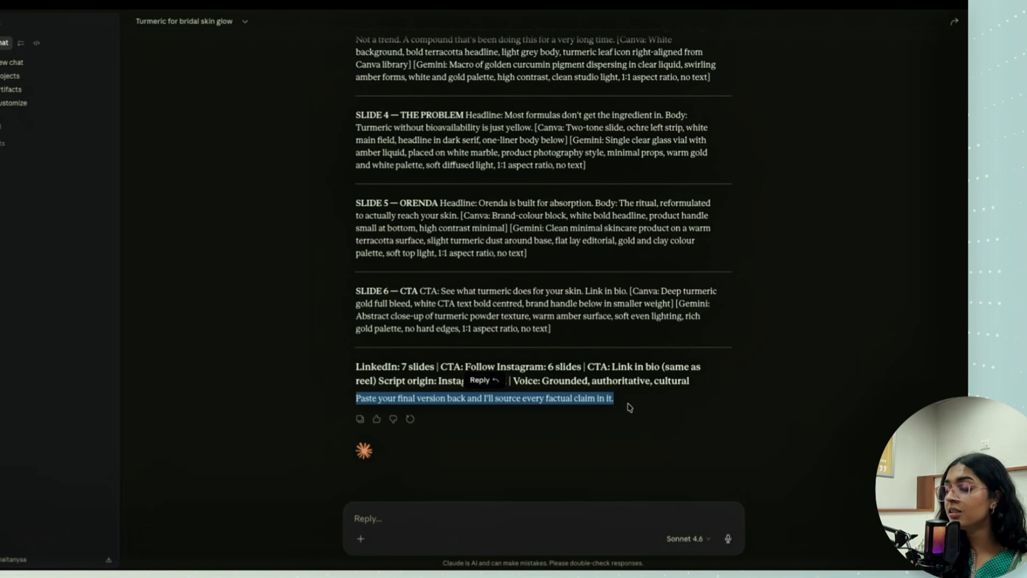
left_click(630, 407)
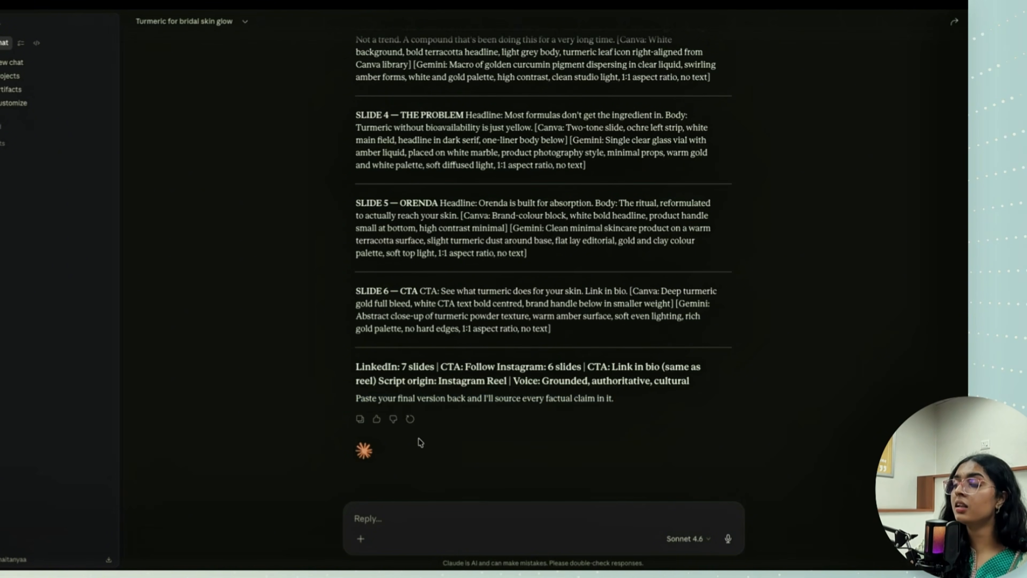
scroll(475, 344, "up", 8)
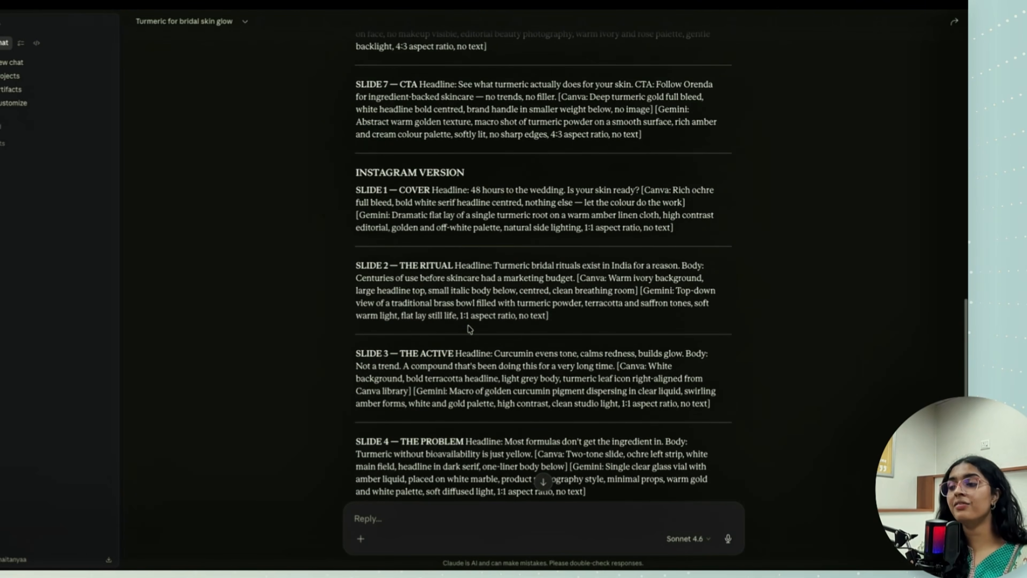
scroll(468, 327, "down", 2)
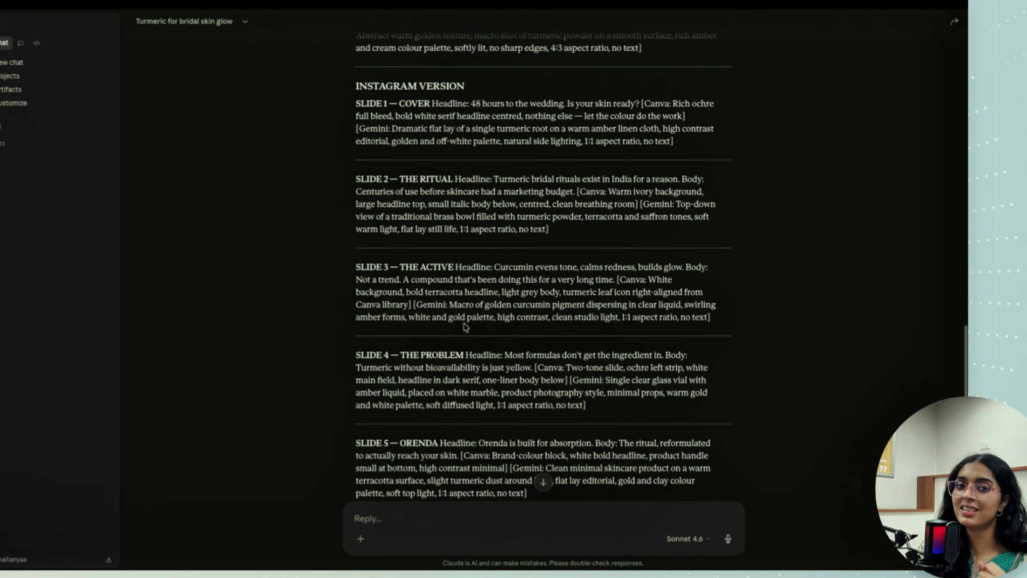
scroll(464, 328, "down", 7)
scroll(461, 327, "up", 20)
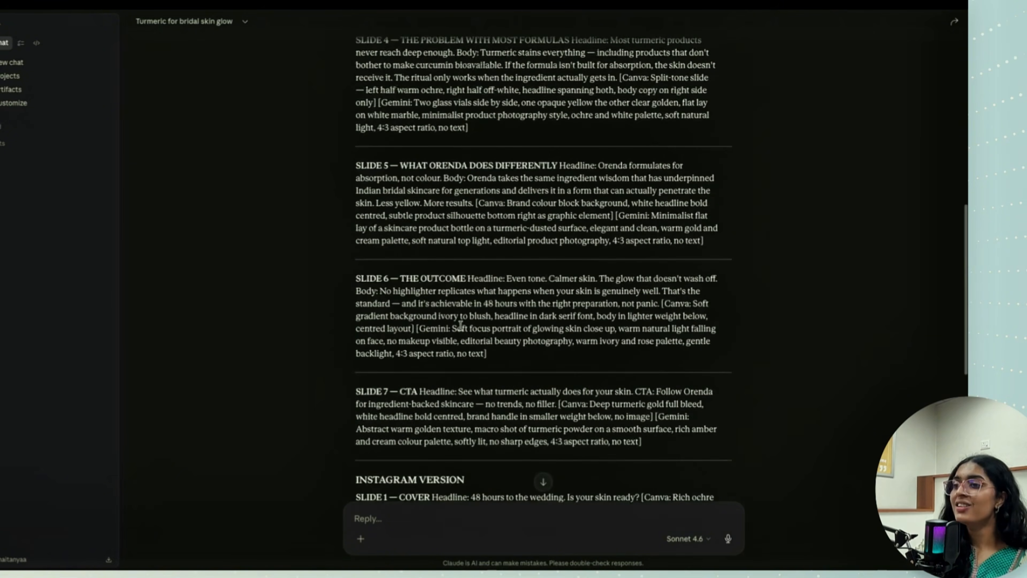